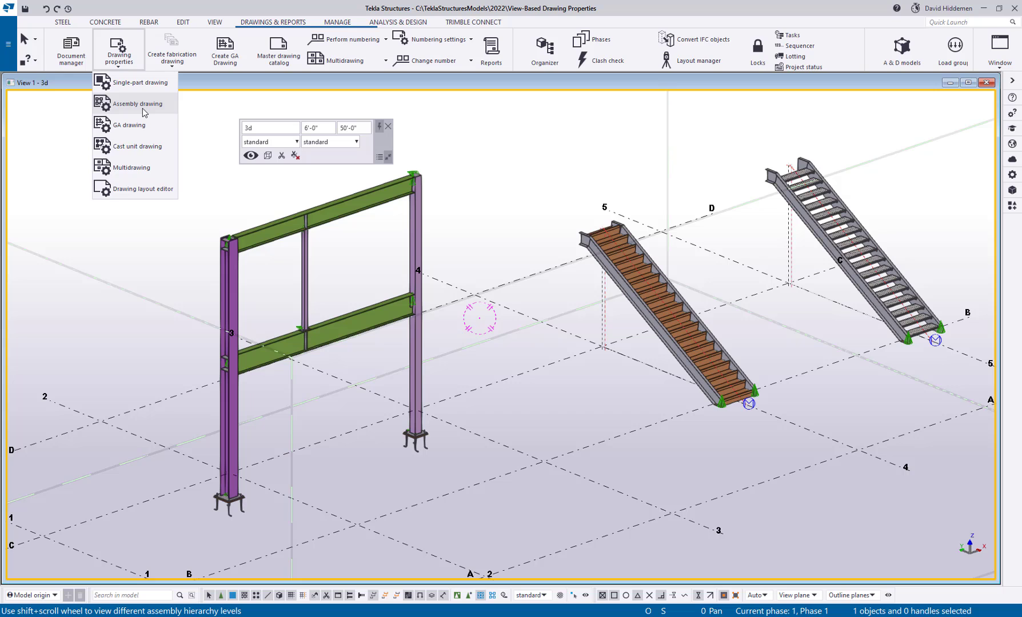
- Load the BOM-Column preset into the Assembly drawing properties and shift the dialog left
click(142, 108)
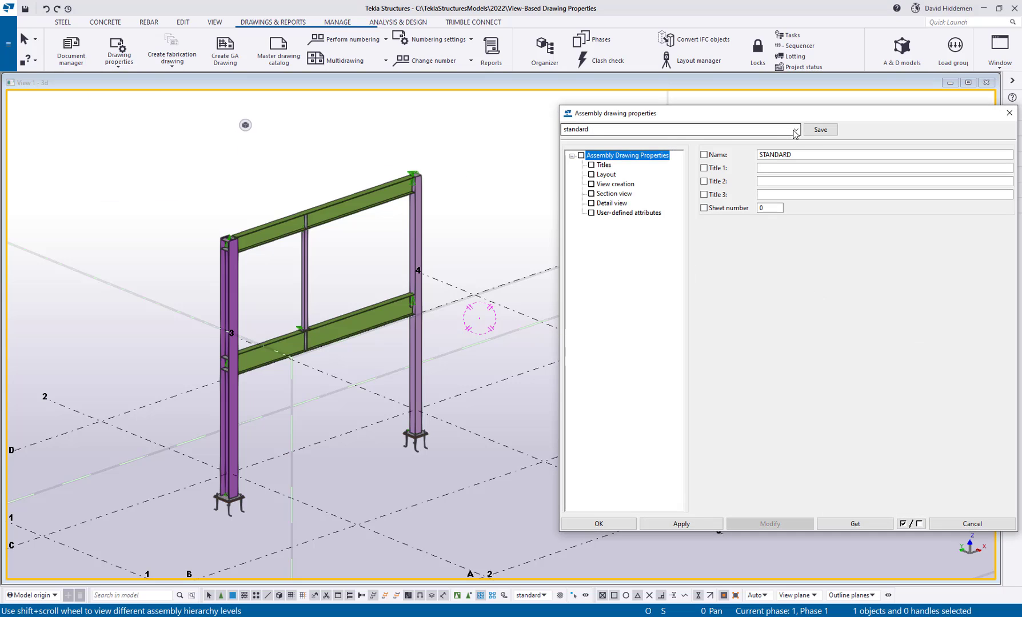
click(795, 131)
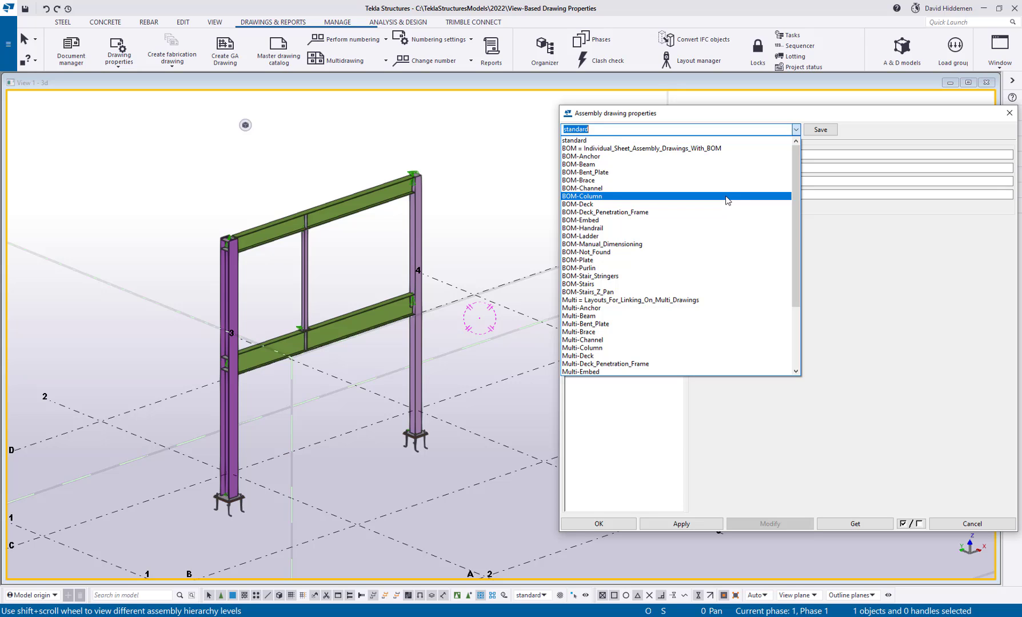
click(726, 200)
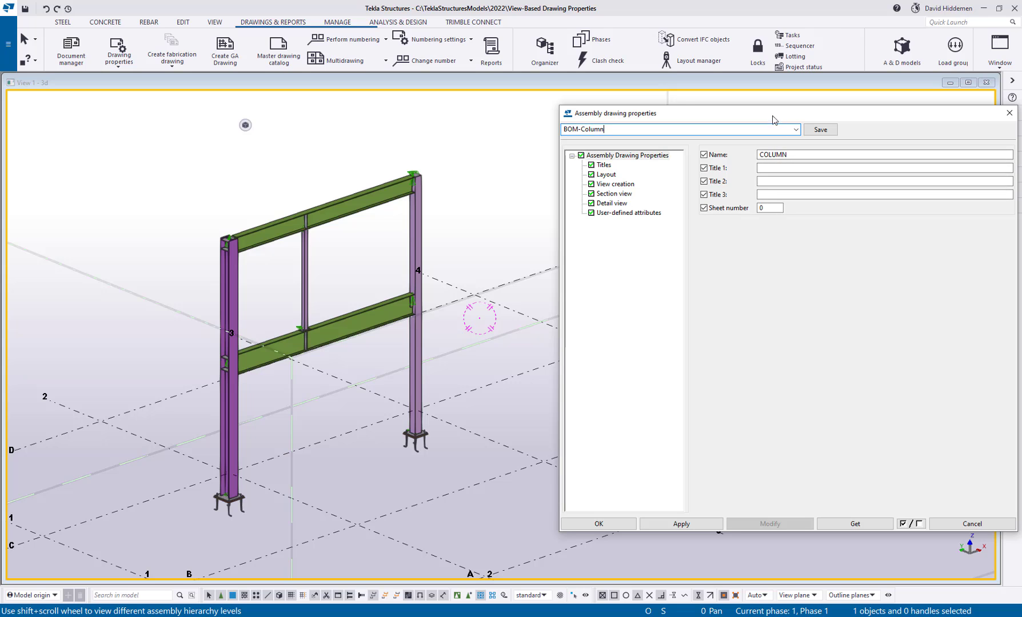
drag(771, 116, 734, 114)
drag(668, 114, 640, 115)
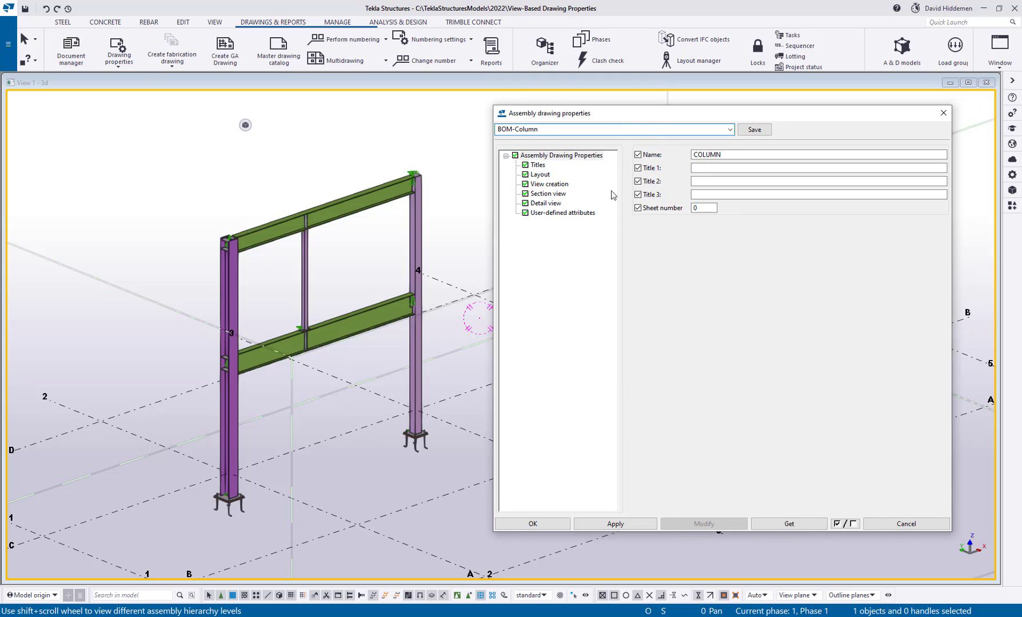
- Step through Titles, Layout size and scale, View creation, Section, Detail and User-defined attributes pages
click(538, 166)
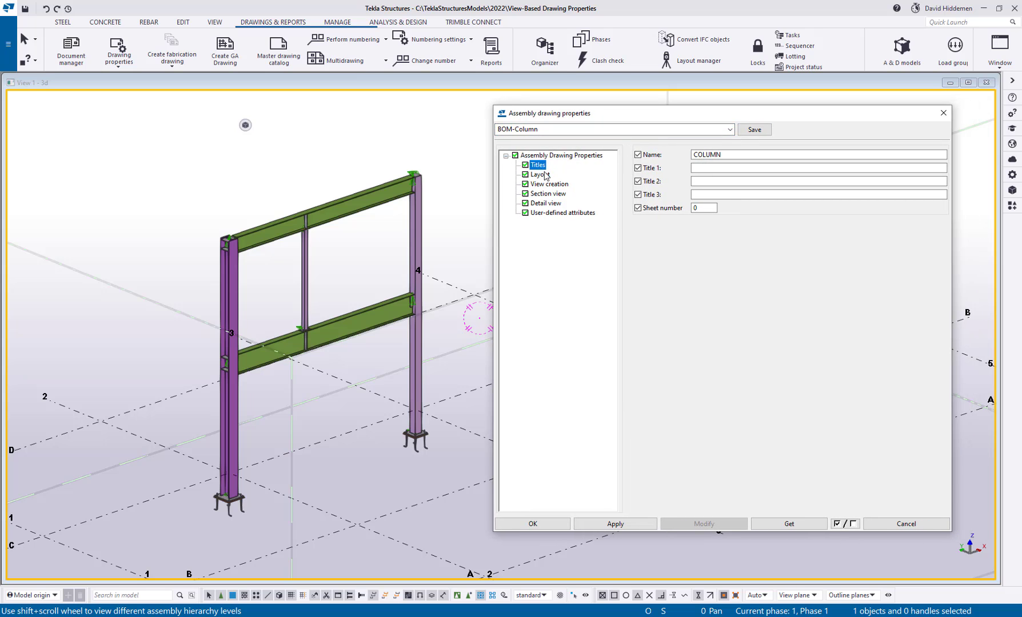
click(545, 175)
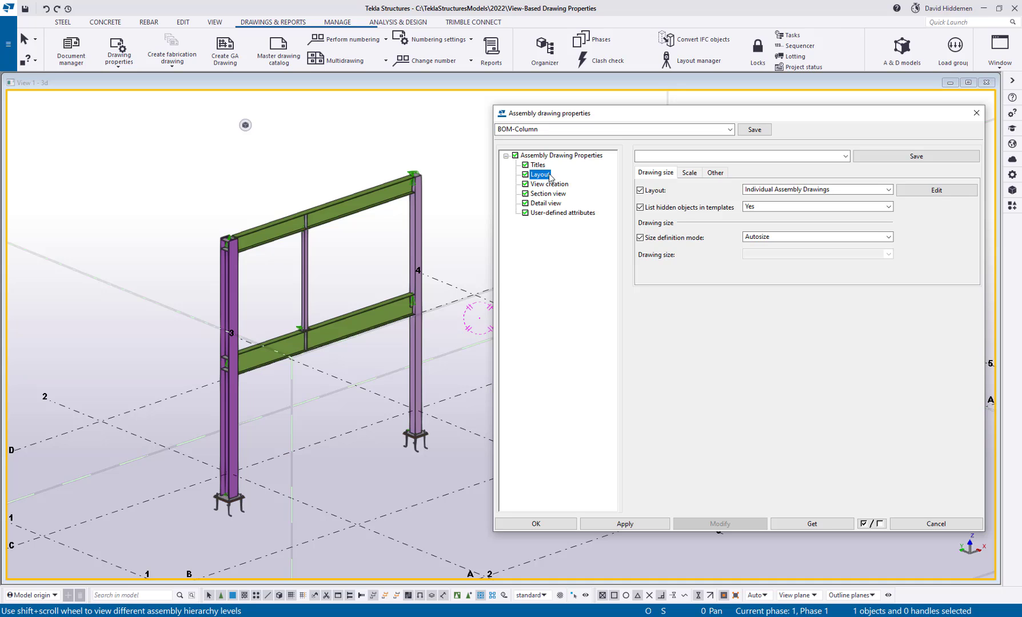
click(690, 173)
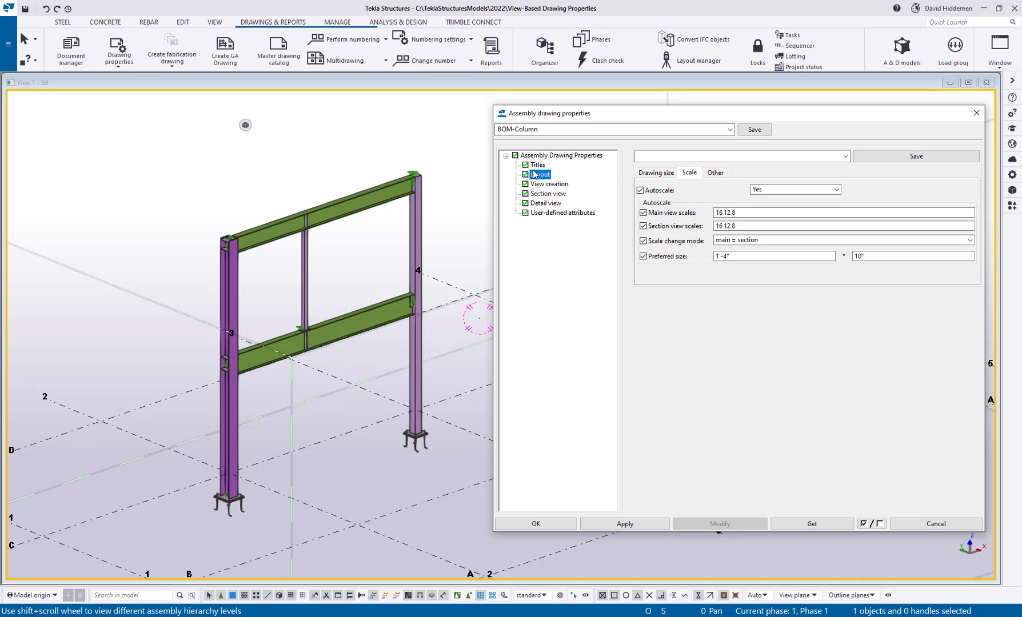
click(553, 185)
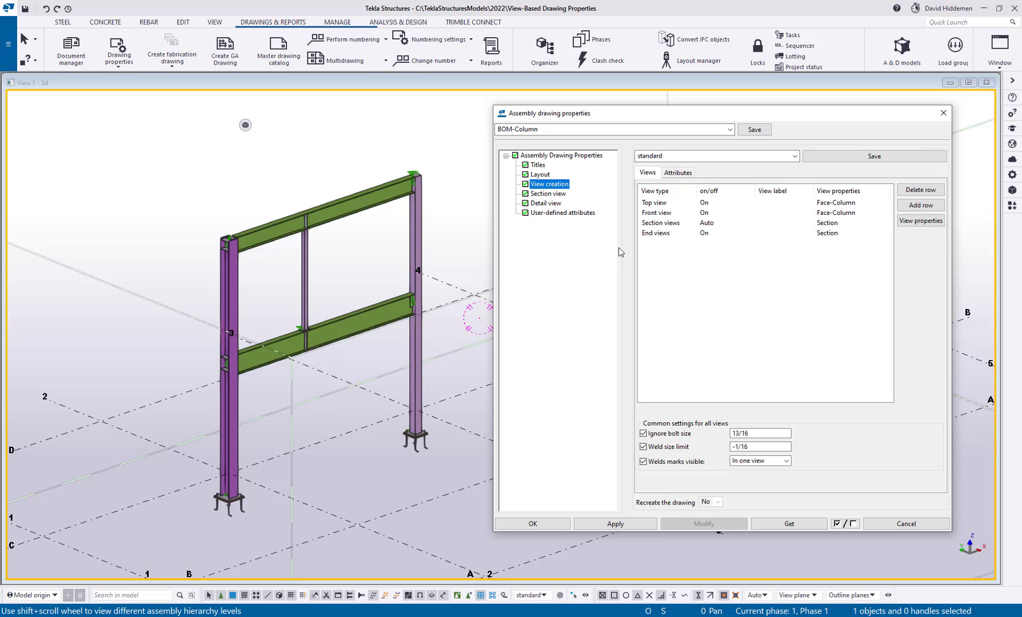
click(561, 195)
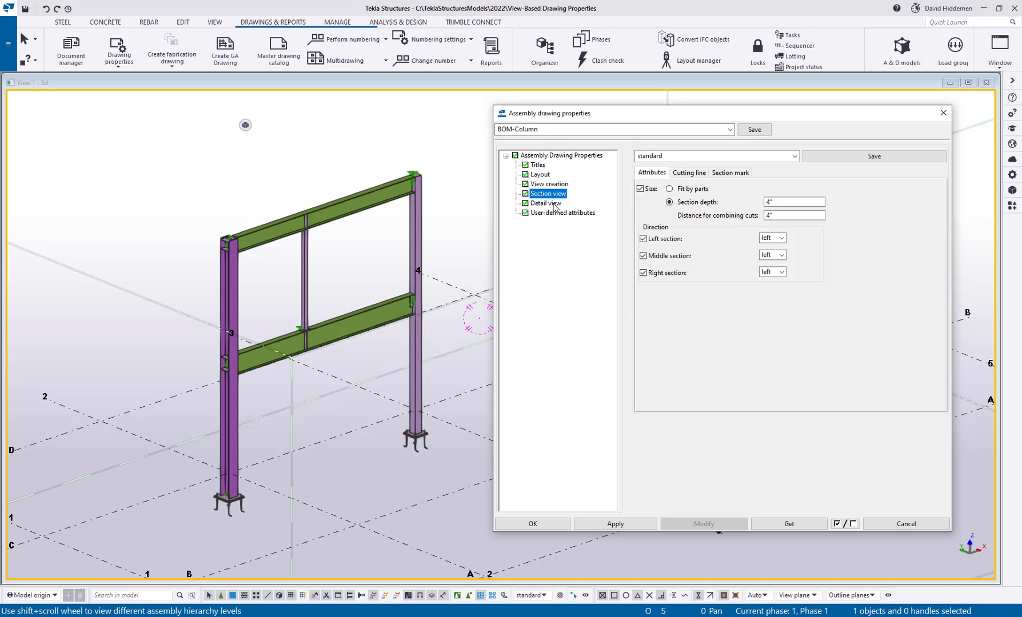
click(553, 204)
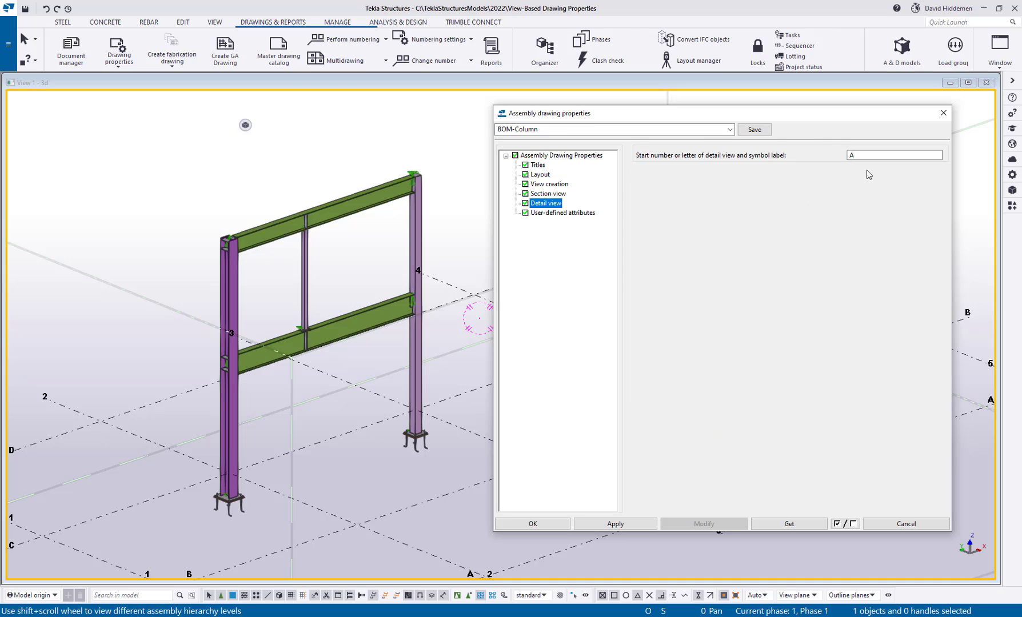
click(580, 214)
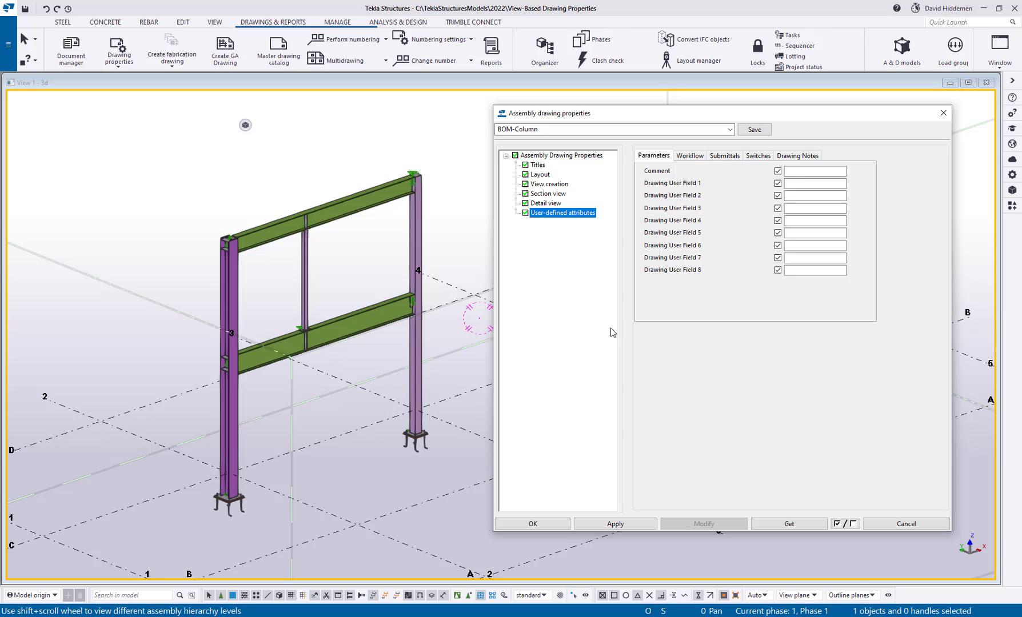
- Return to View creation to see the top, front, section and end views listed
click(550, 184)
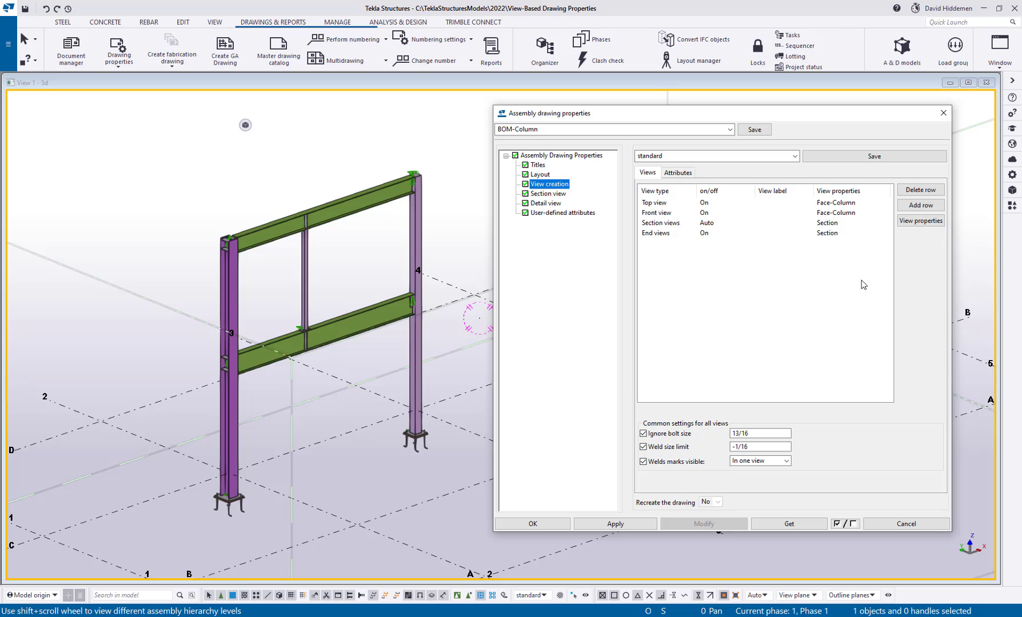
click(915, 211)
click(916, 207)
click(916, 207)
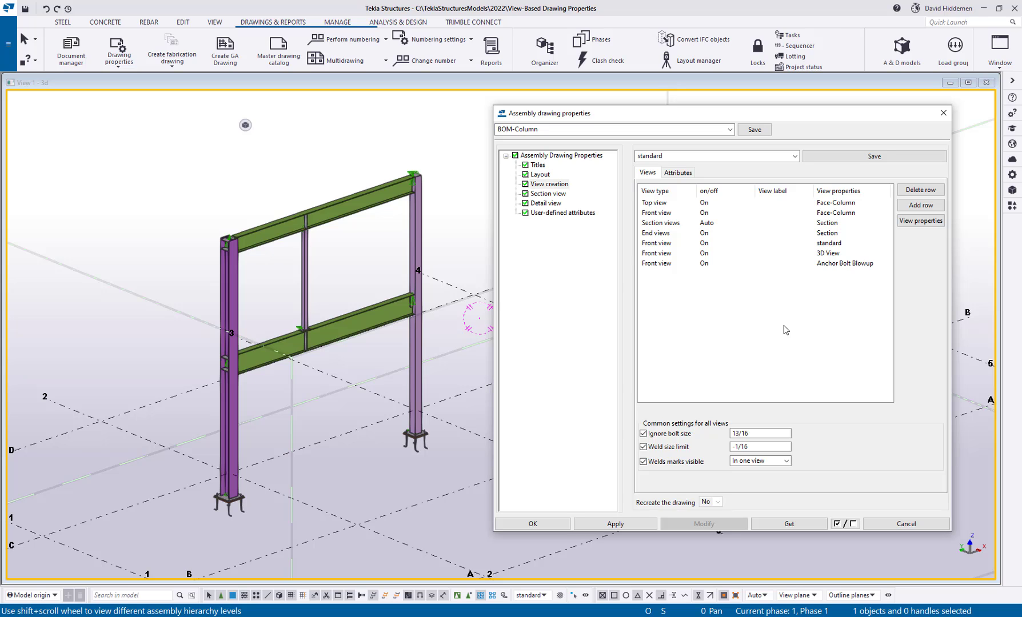
click(881, 263)
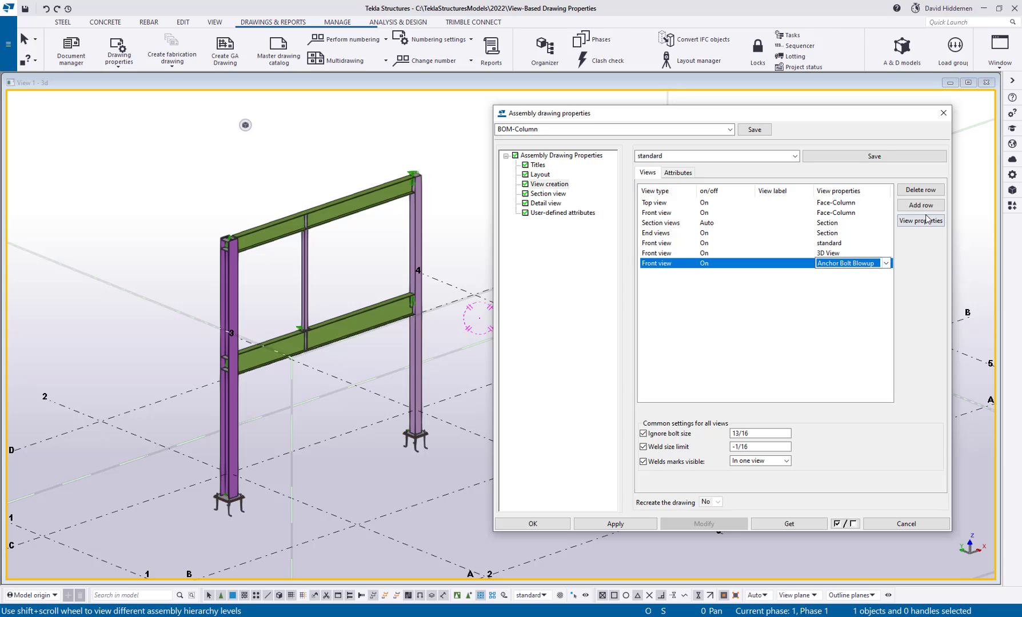
click(921, 191)
click(921, 190)
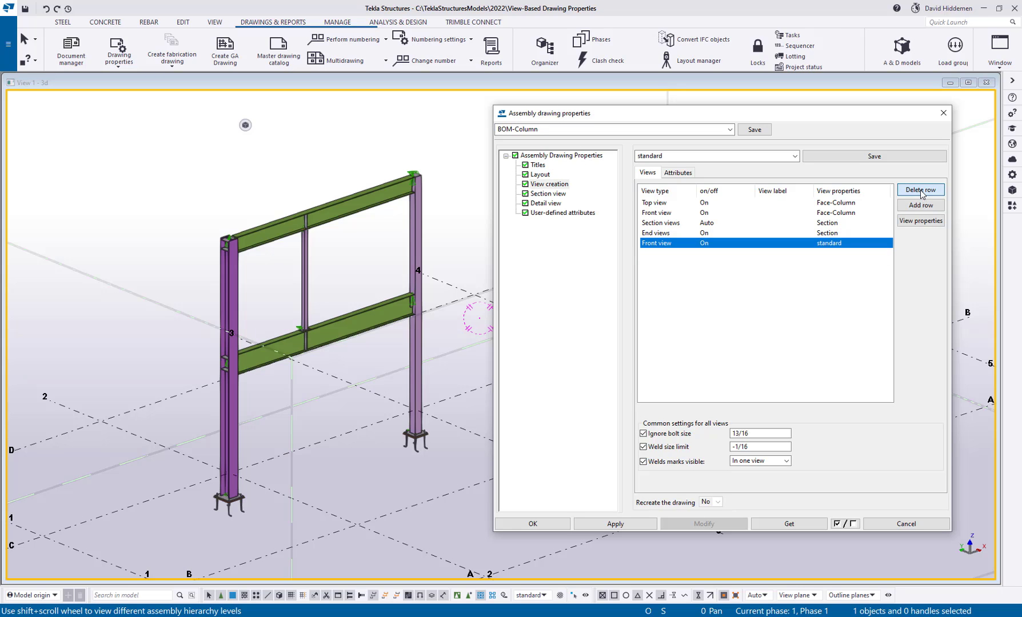
click(920, 191)
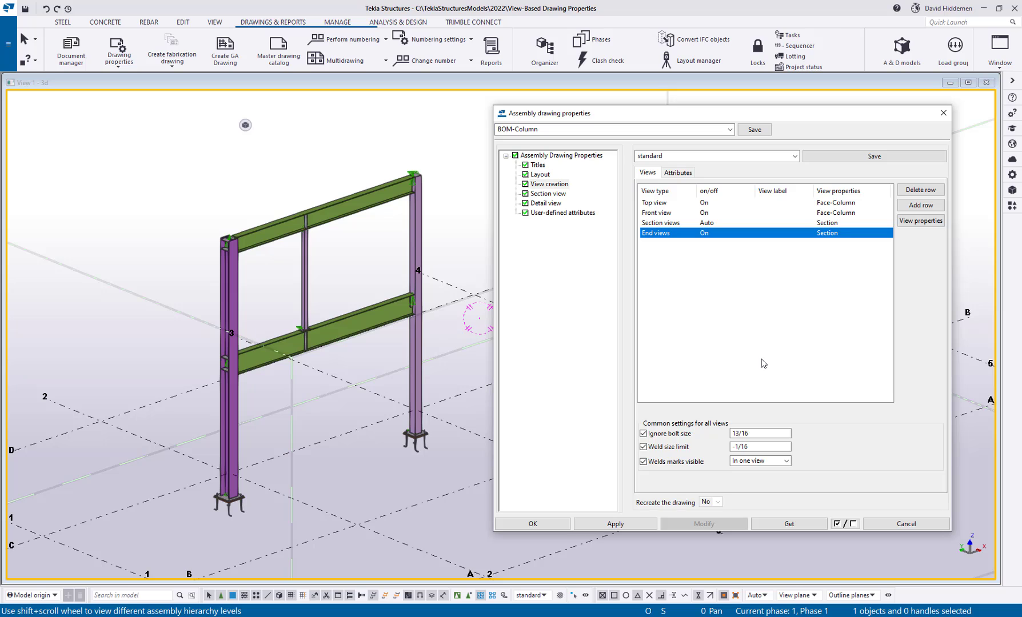
click(762, 358)
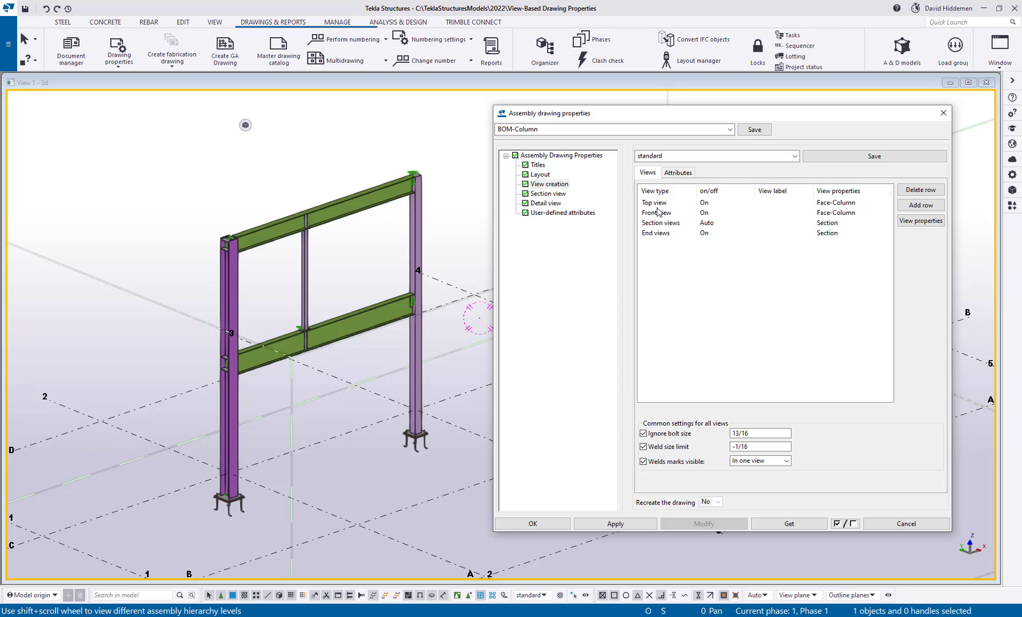
- Open the Front view's properties, try the Face and Face-Stair Top presets, then reload Face-Column
click(887, 212)
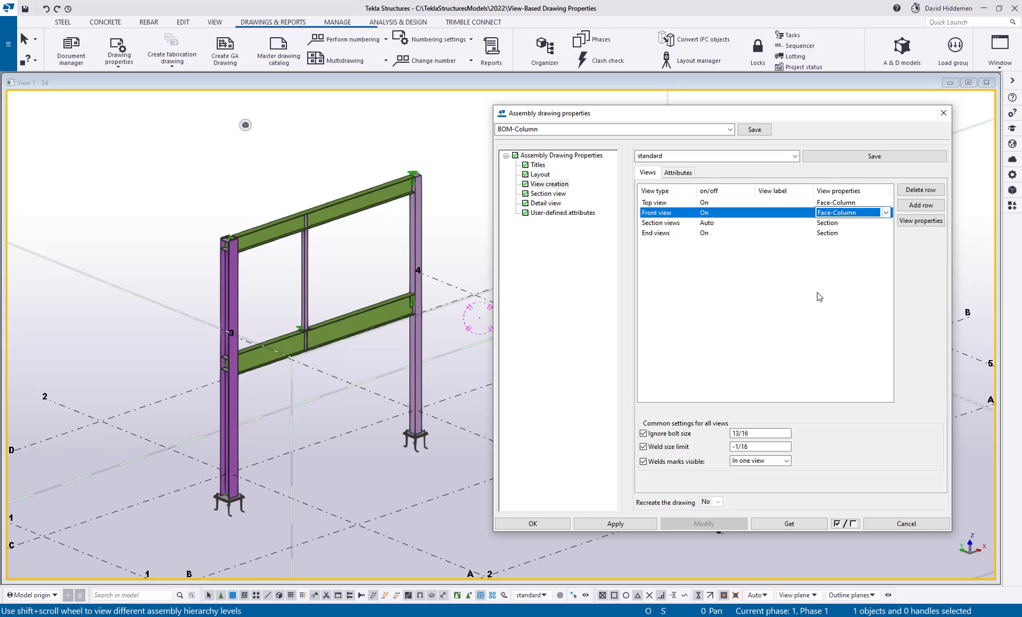
click(921, 221)
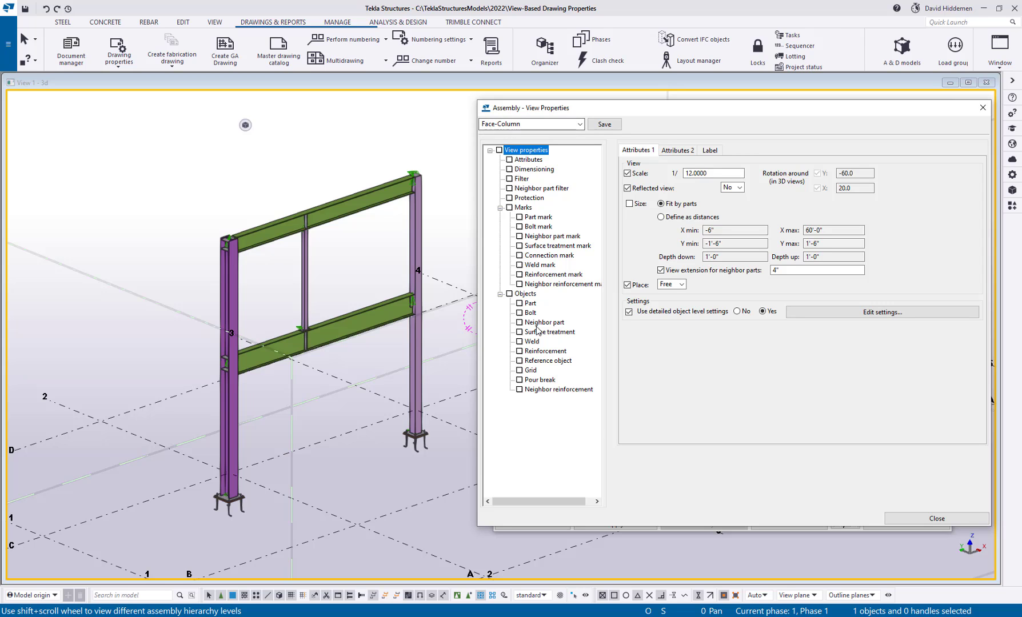
click(581, 125)
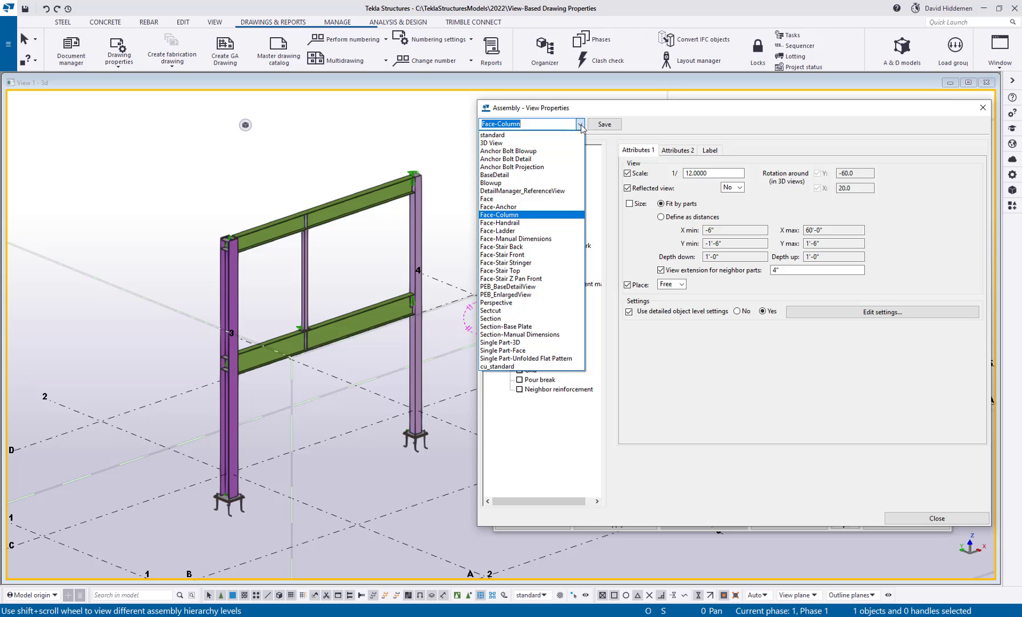
click(522, 198)
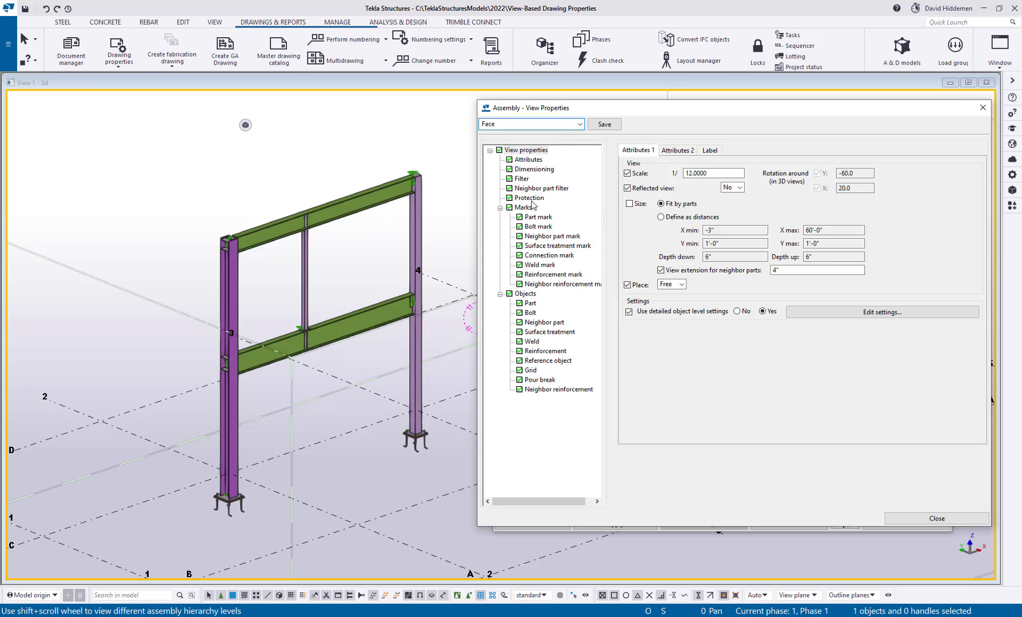
click(580, 124)
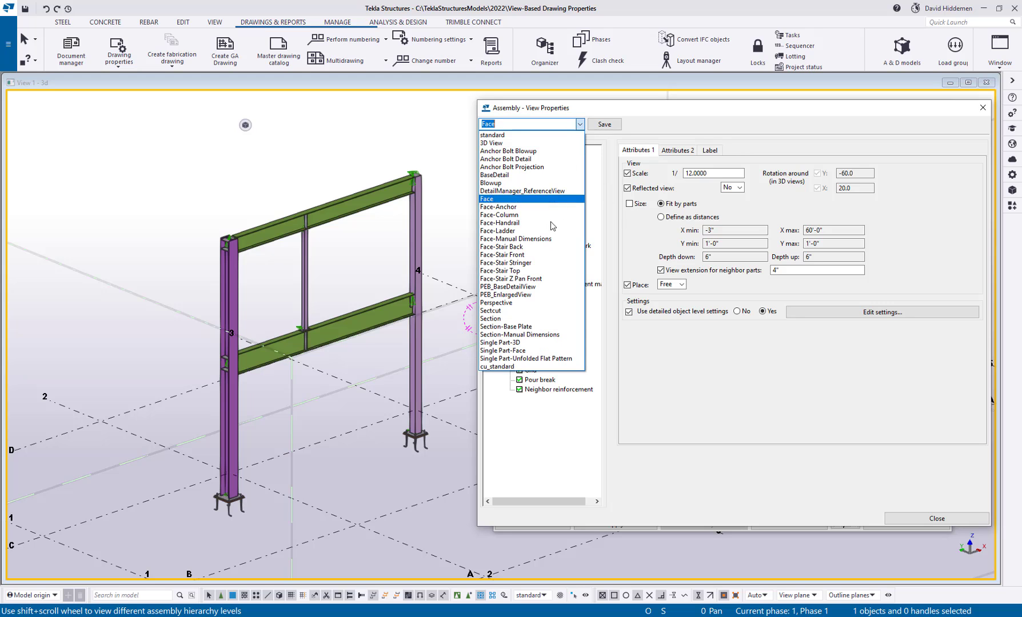
click(530, 270)
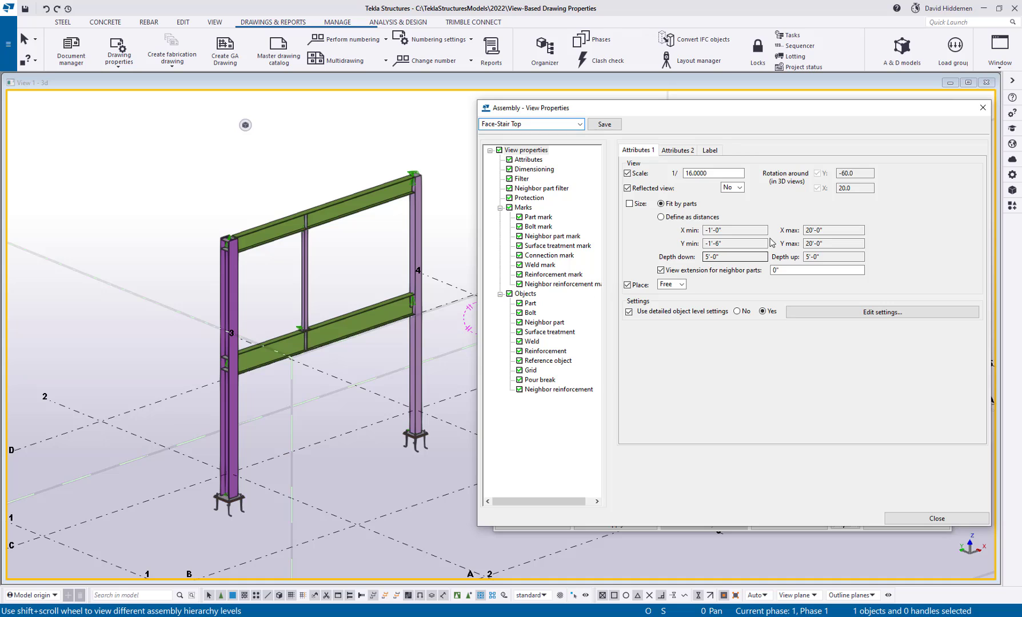
click(581, 127)
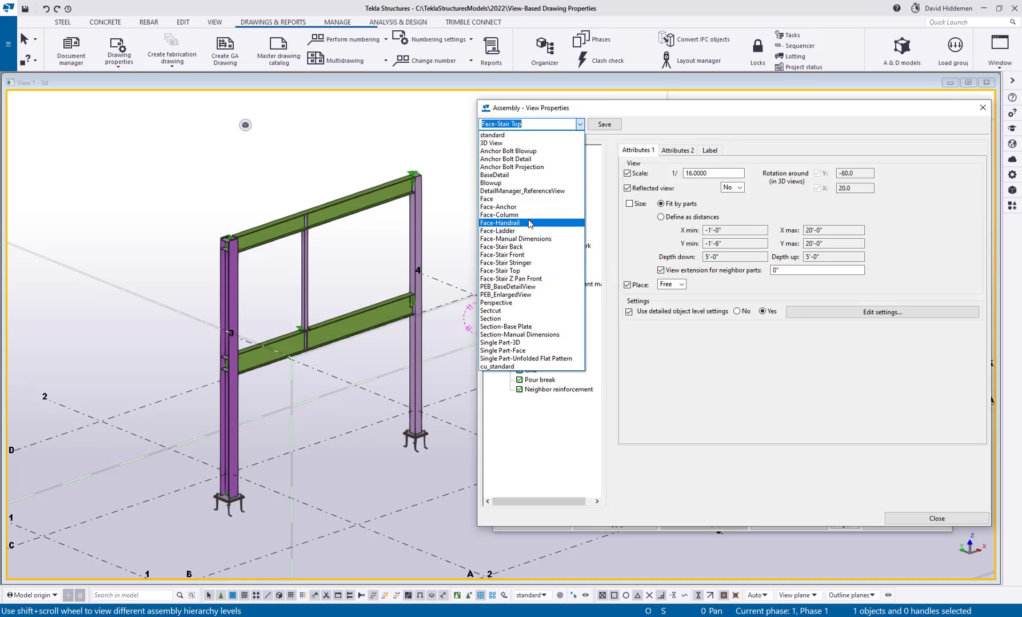
click(531, 215)
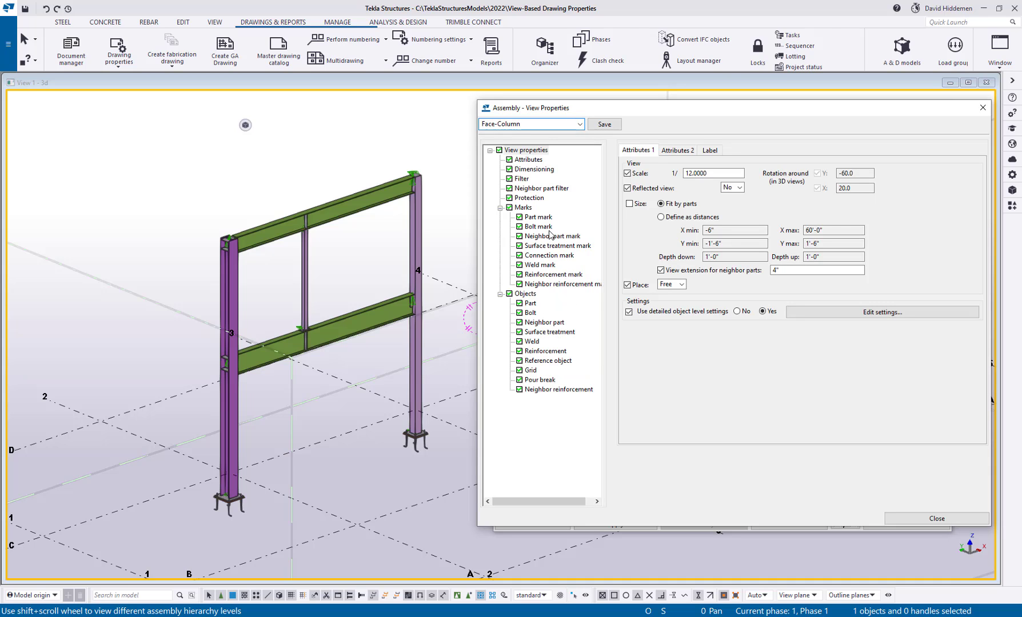
- Check the Face-Column view's Marks, Objects, Part and Bolt settings, then its Dimensioning rules
click(524, 207)
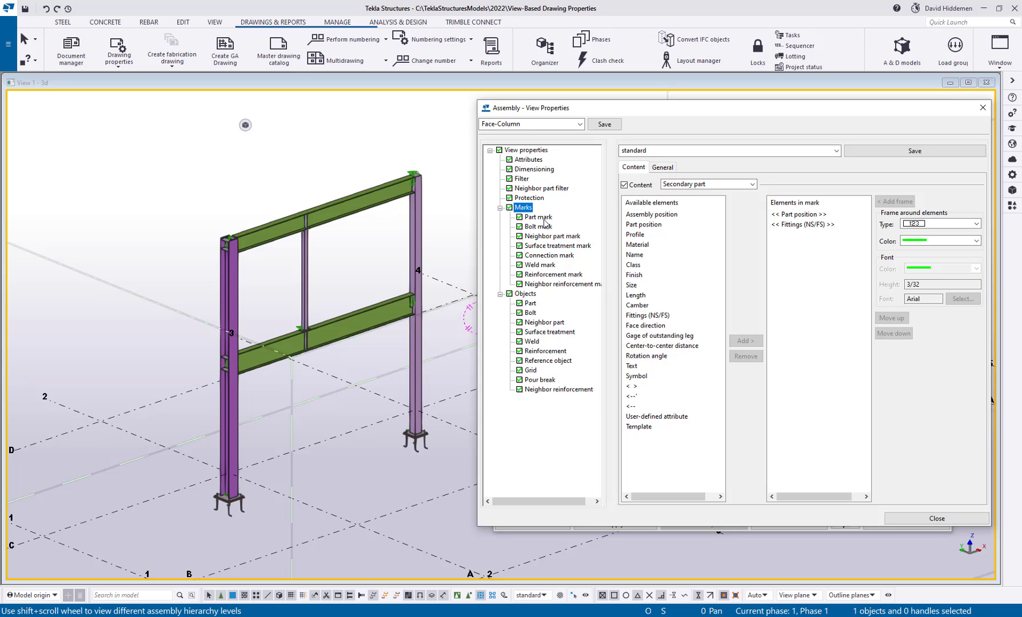
click(527, 294)
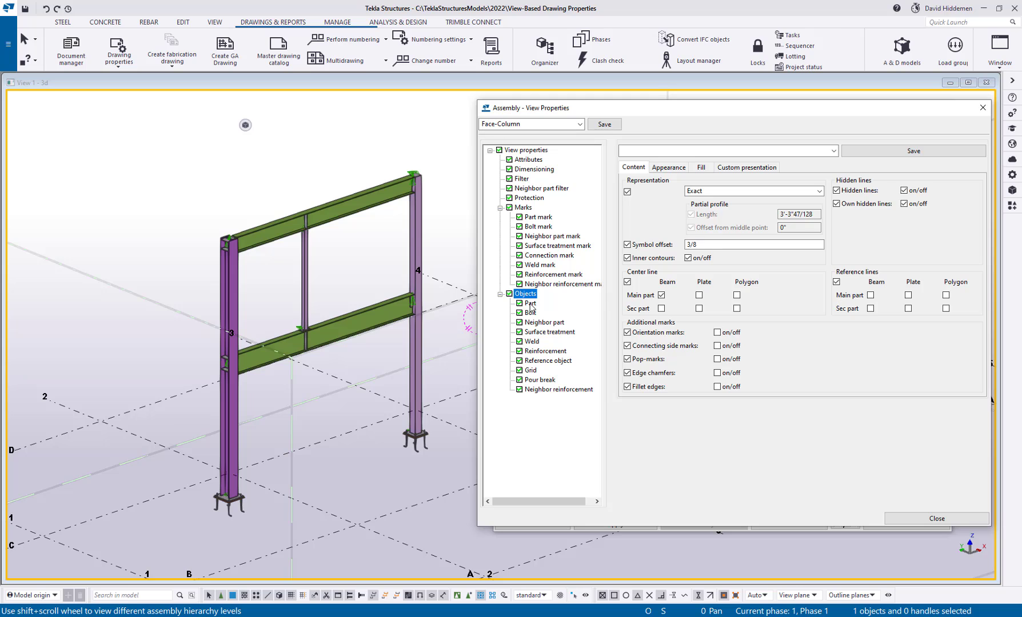
click(530, 303)
click(531, 313)
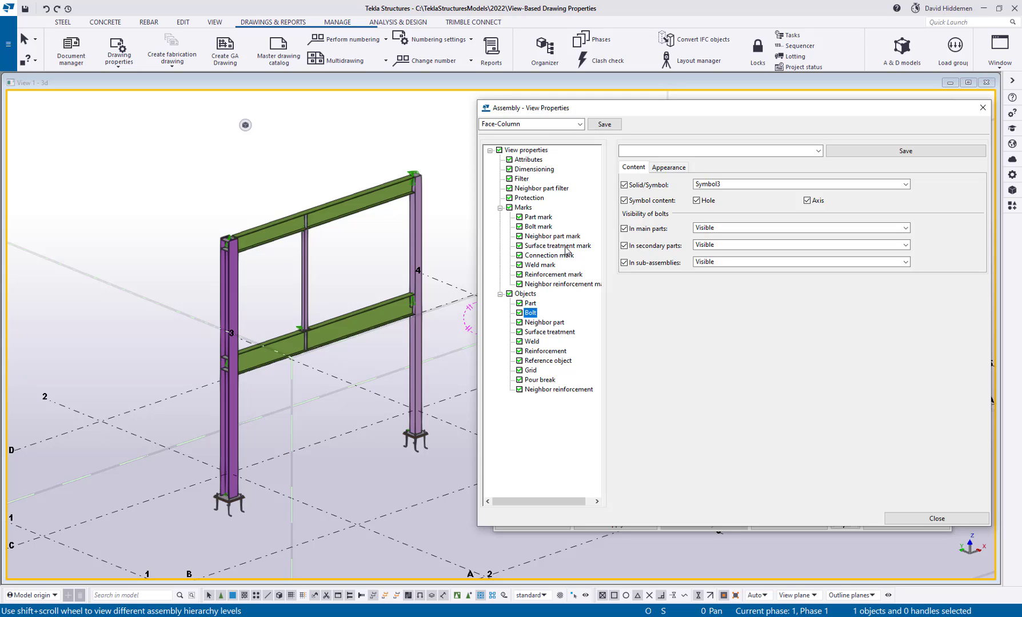
click(541, 169)
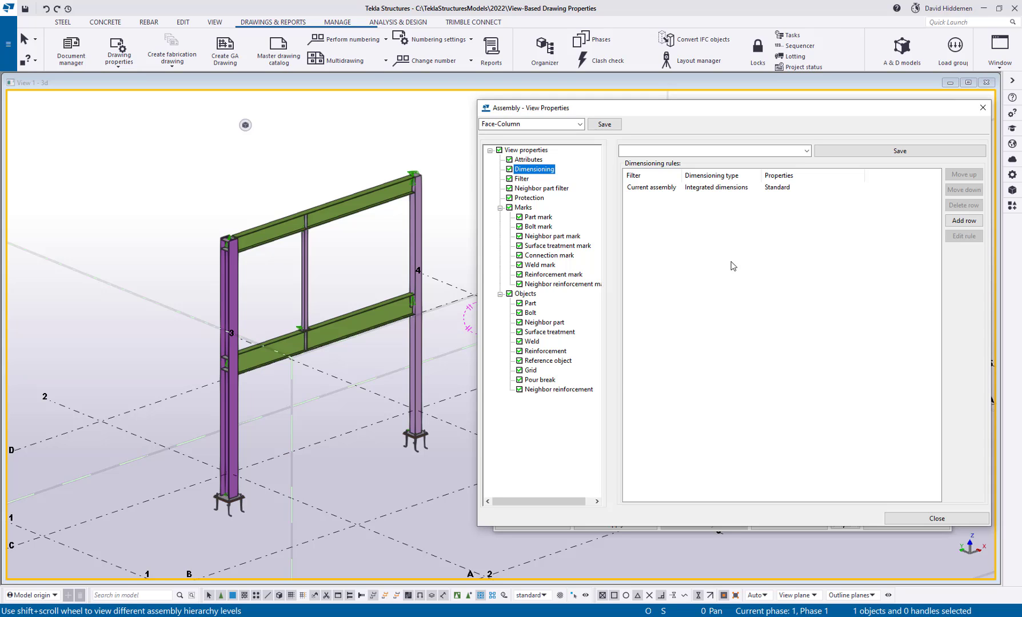
- Open the Current assembly rule's dimensioning properties, browse Part, Bolt, Grouping, Sub-assembly and Position pages, then close
click(899, 187)
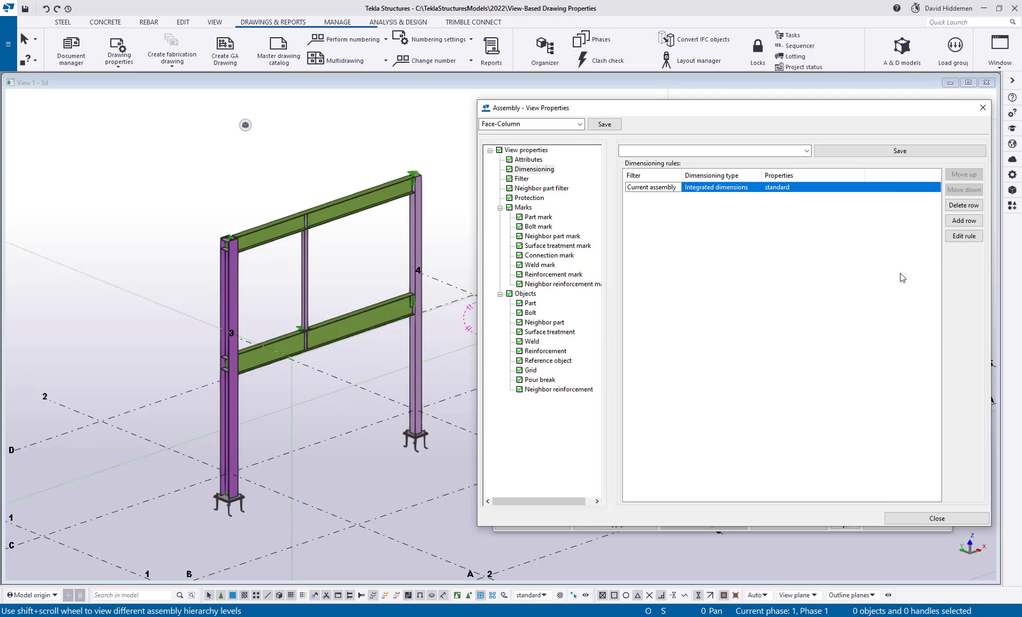
click(964, 236)
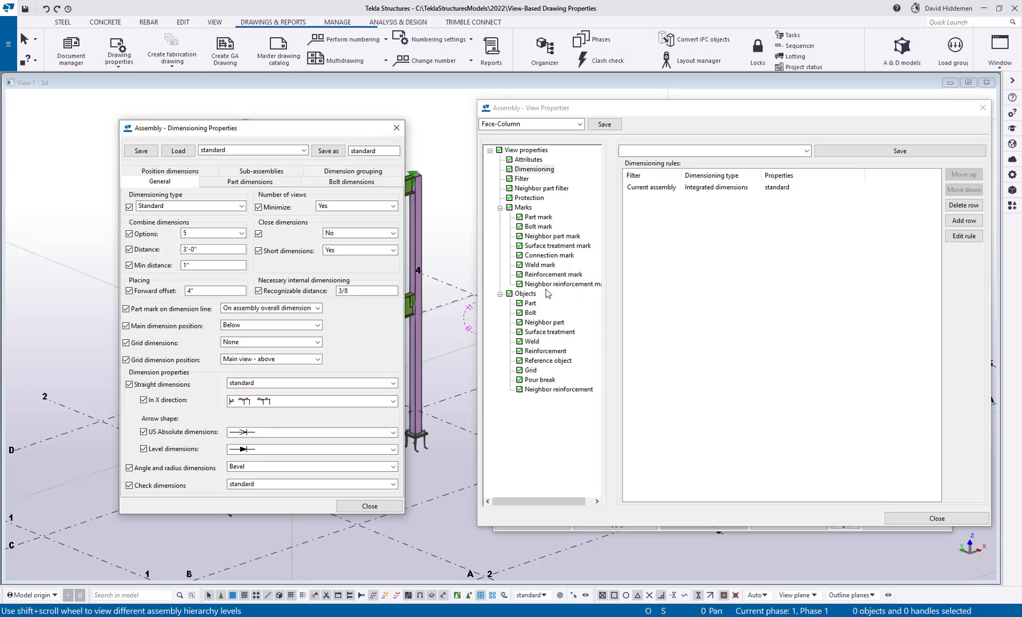
click(254, 182)
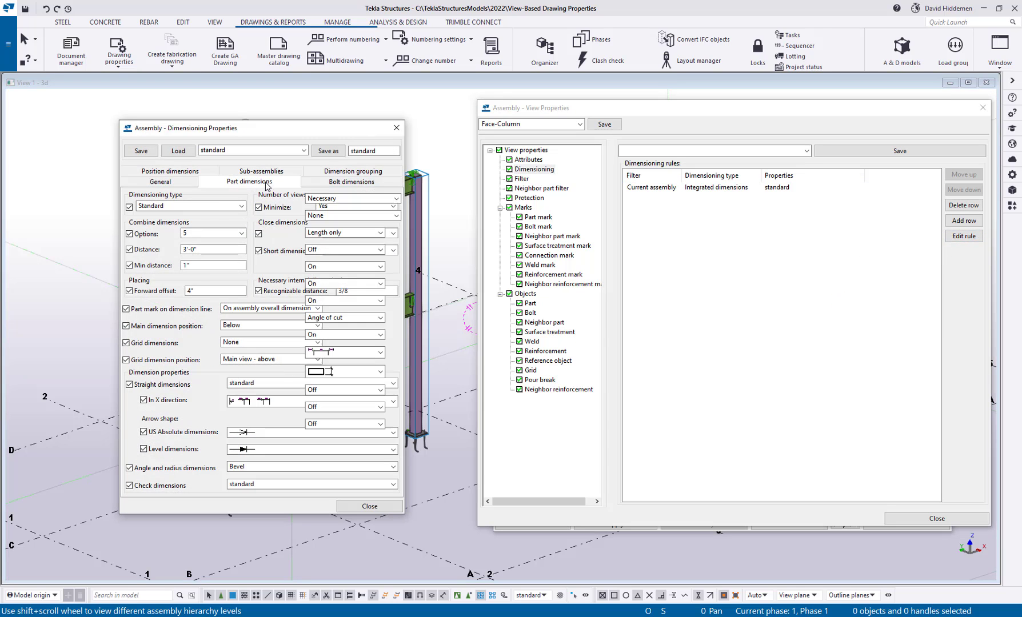
click(342, 184)
click(345, 172)
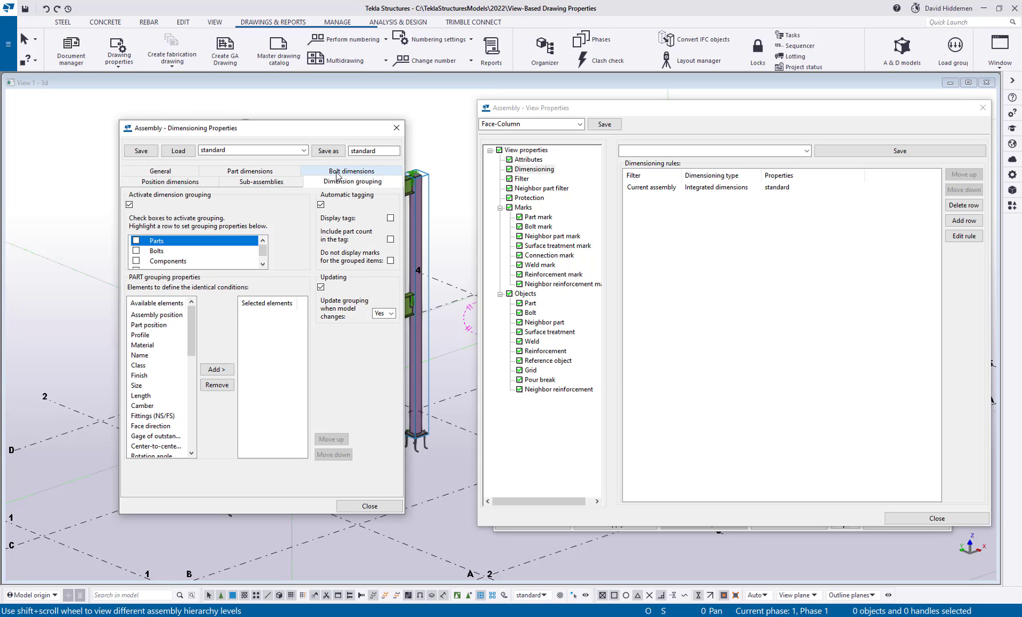
click(276, 182)
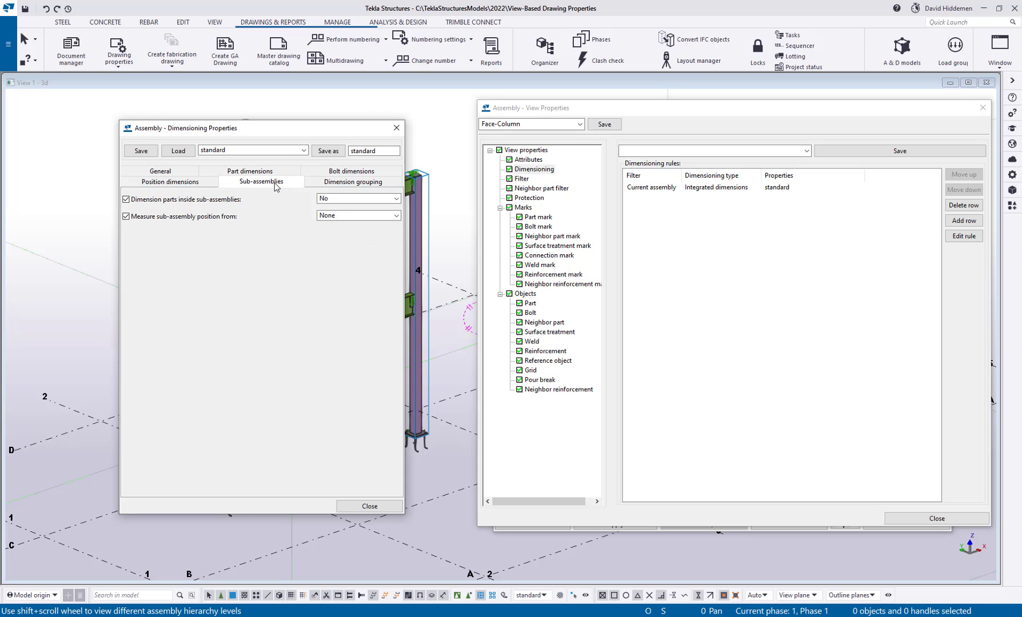
click(198, 188)
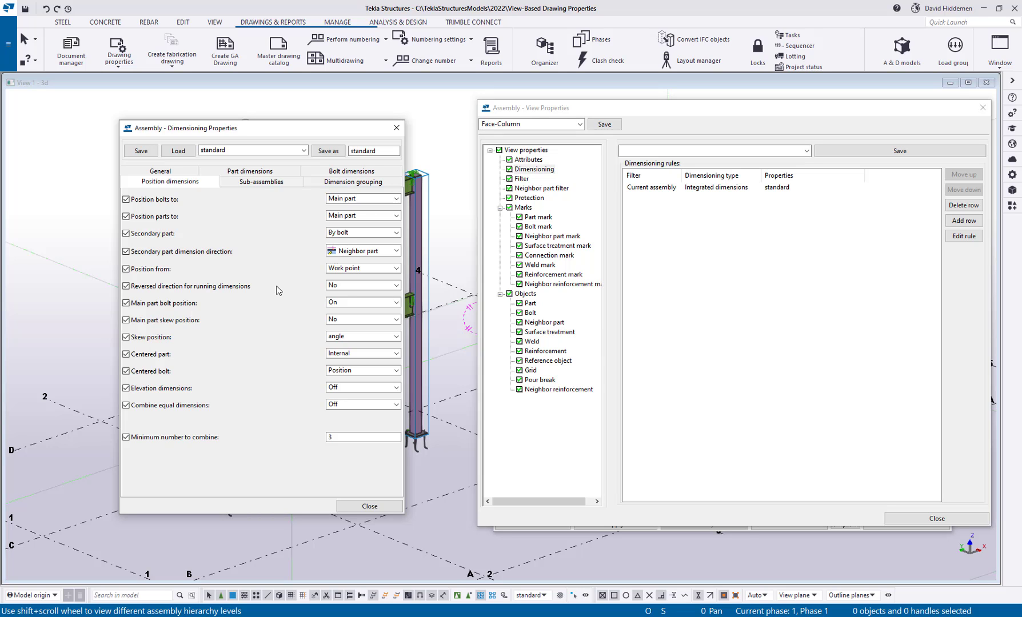
click(396, 127)
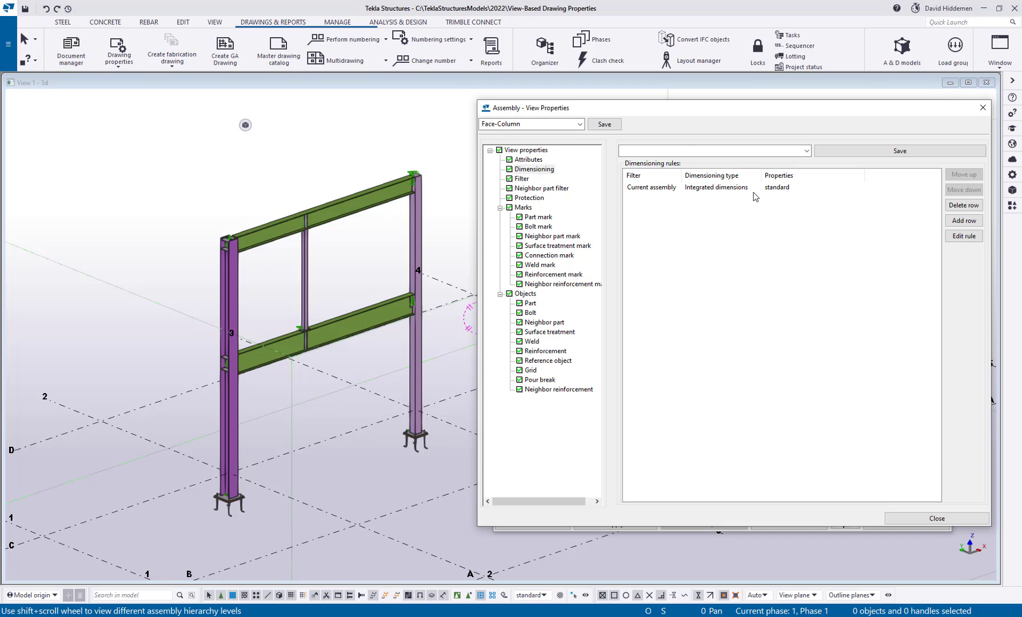
click(755, 188)
- Keep Integrated dimensions for the Current assembly rule, close View Properties and OK the Assembly drawing properties
click(755, 188)
click(758, 187)
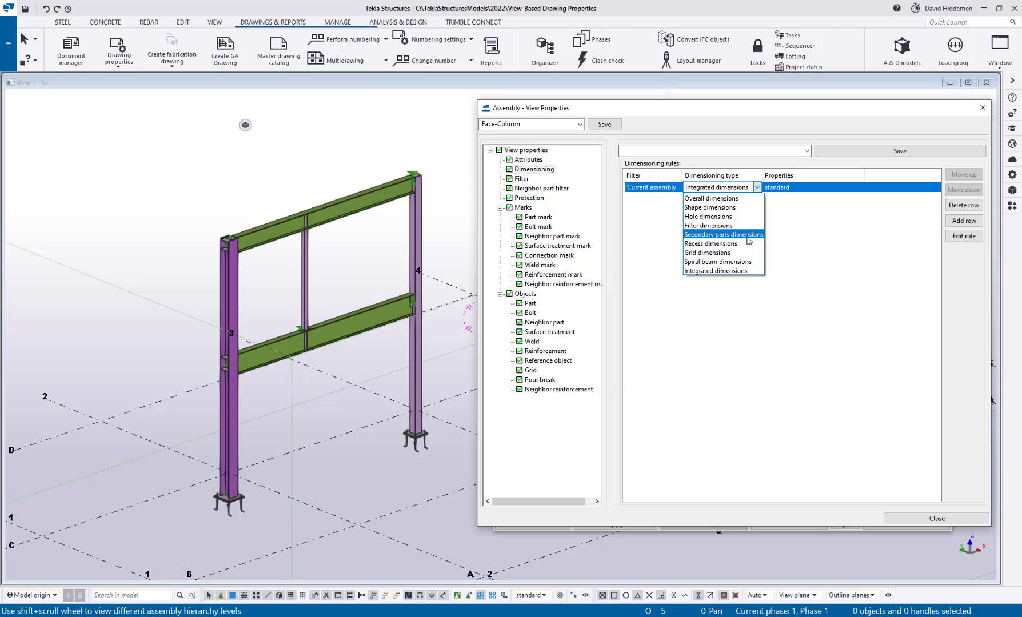
click(814, 363)
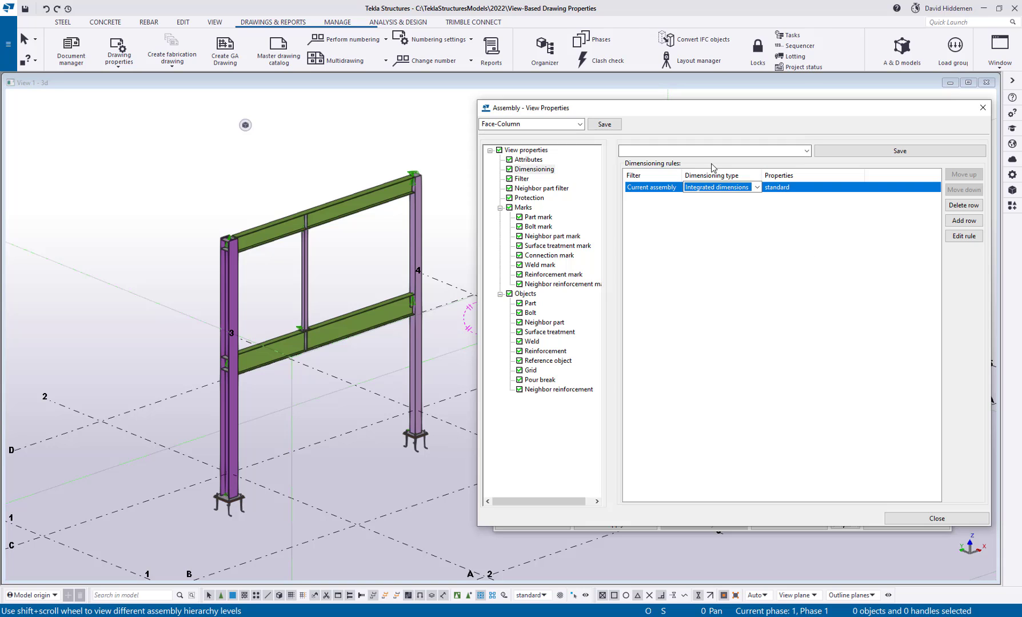
click(757, 188)
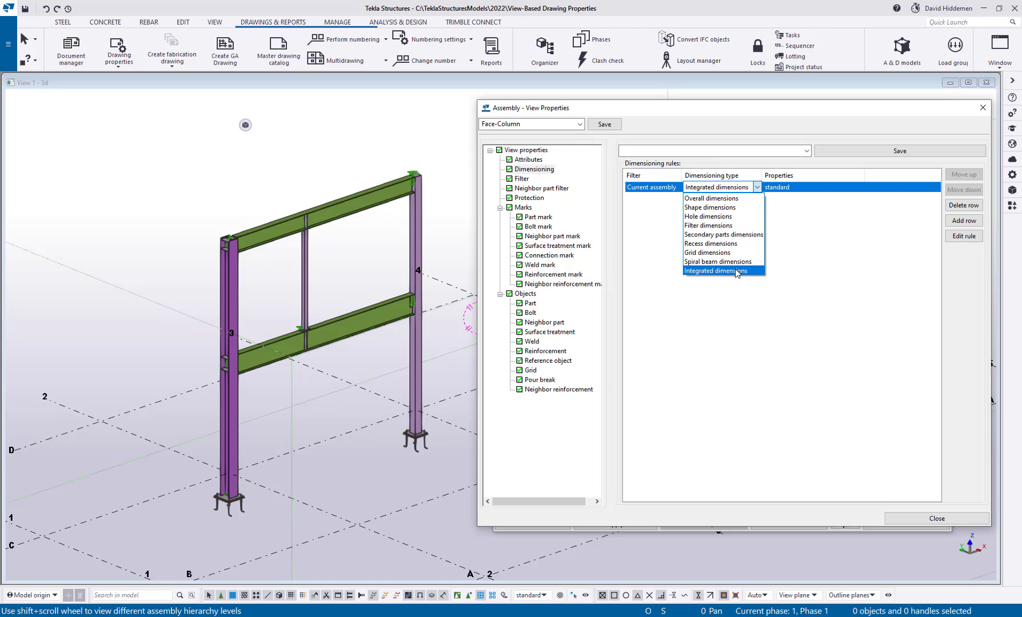
click(839, 257)
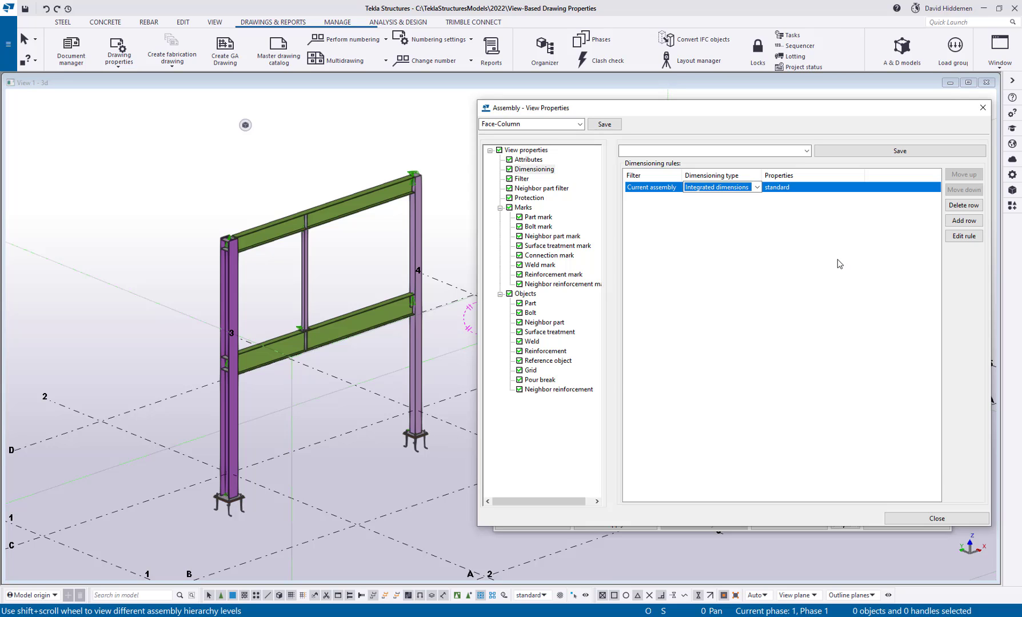
click(839, 264)
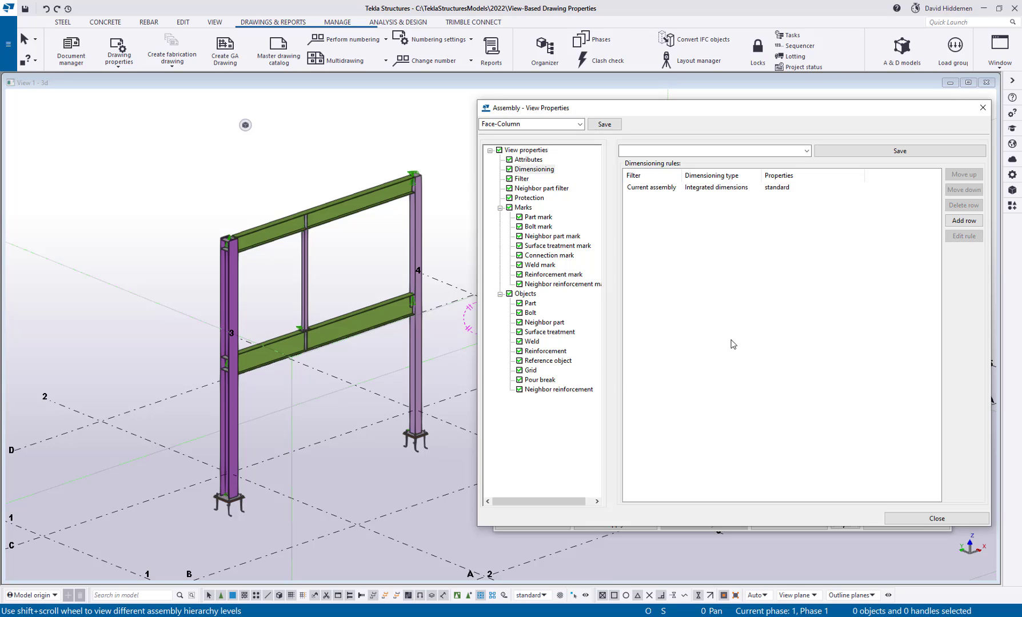
click(936, 518)
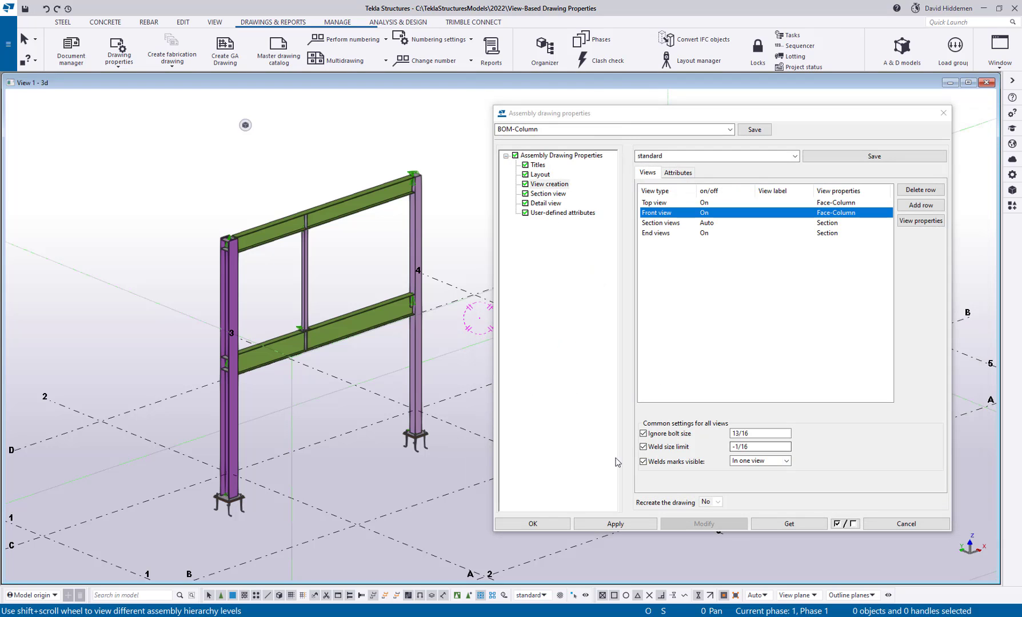
click(534, 528)
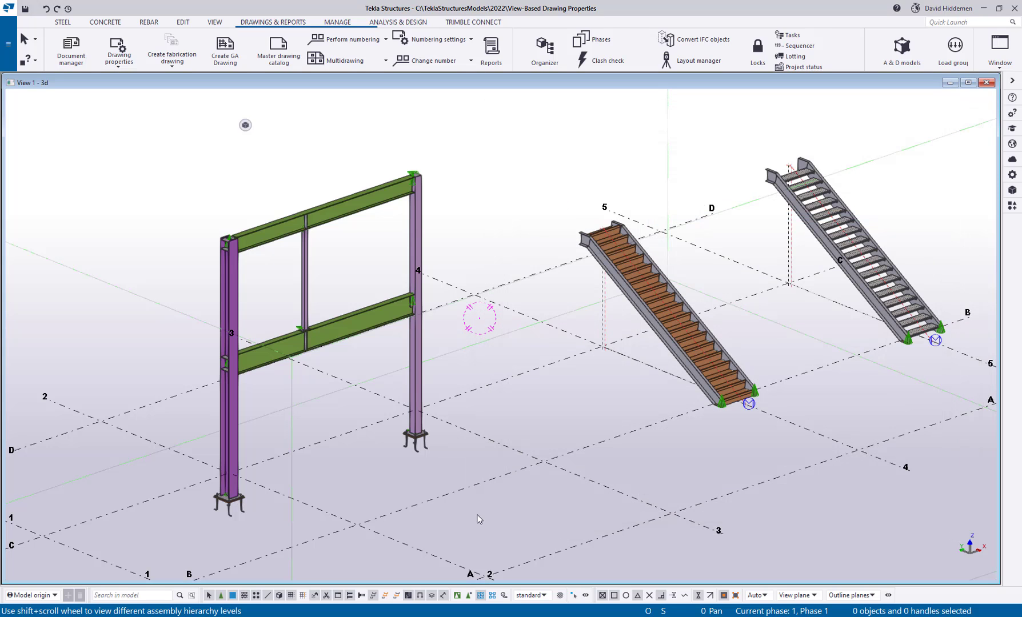
- Create a fabrication drawing of the left W12X65 column and open the COLUMN drawing from Document manager
click(227, 441)
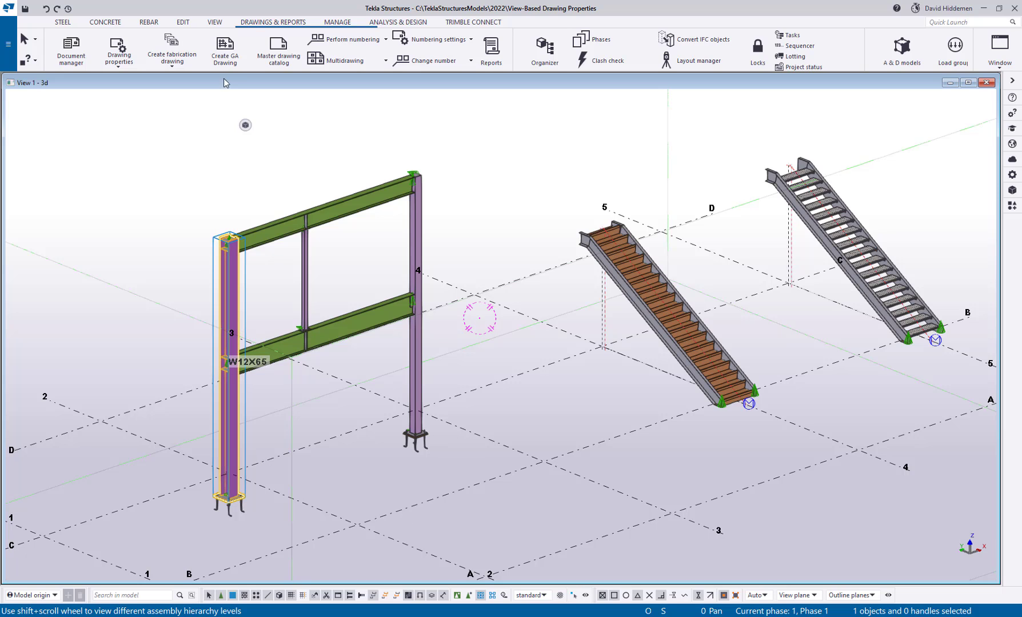
click(165, 44)
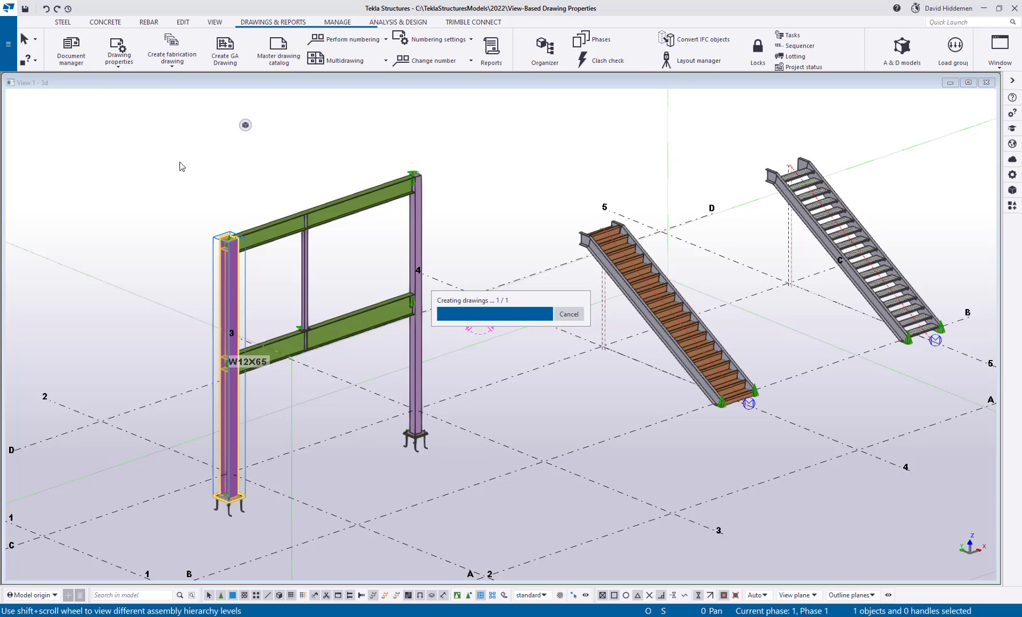
click(75, 55)
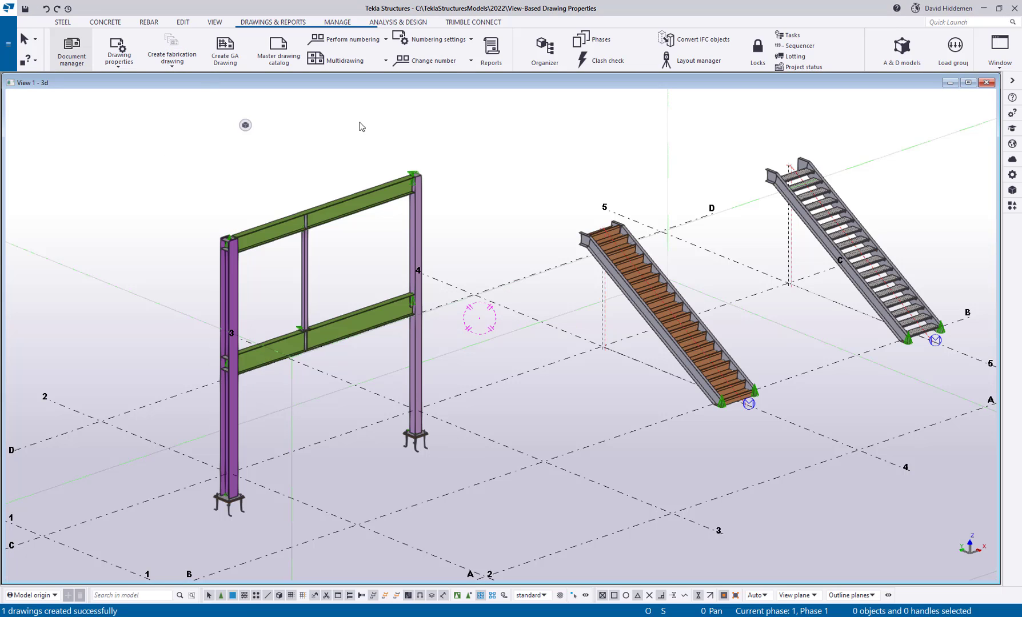
double_click(472, 120)
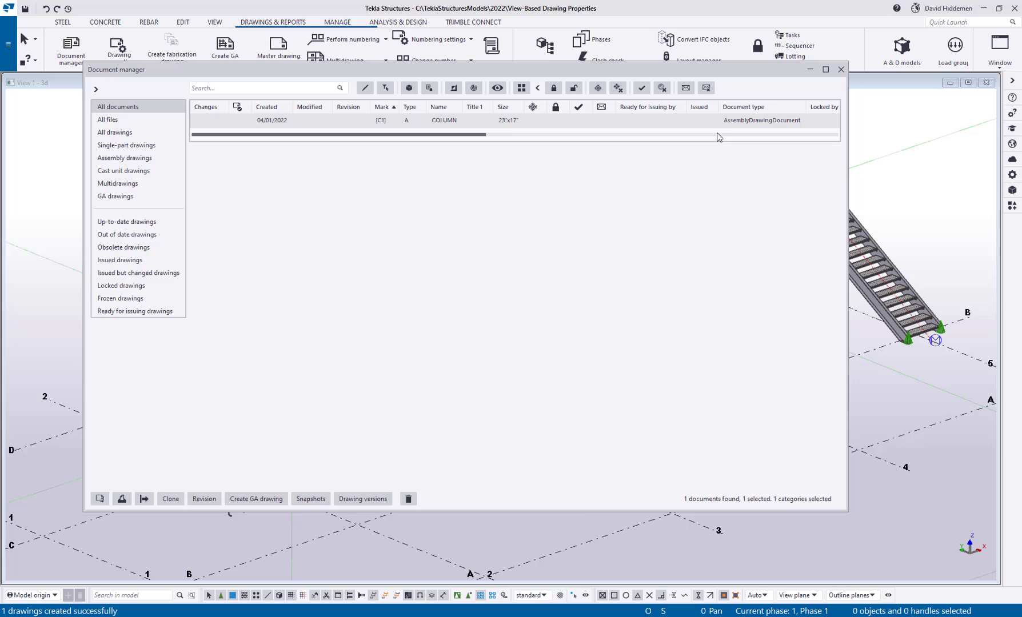
click(811, 69)
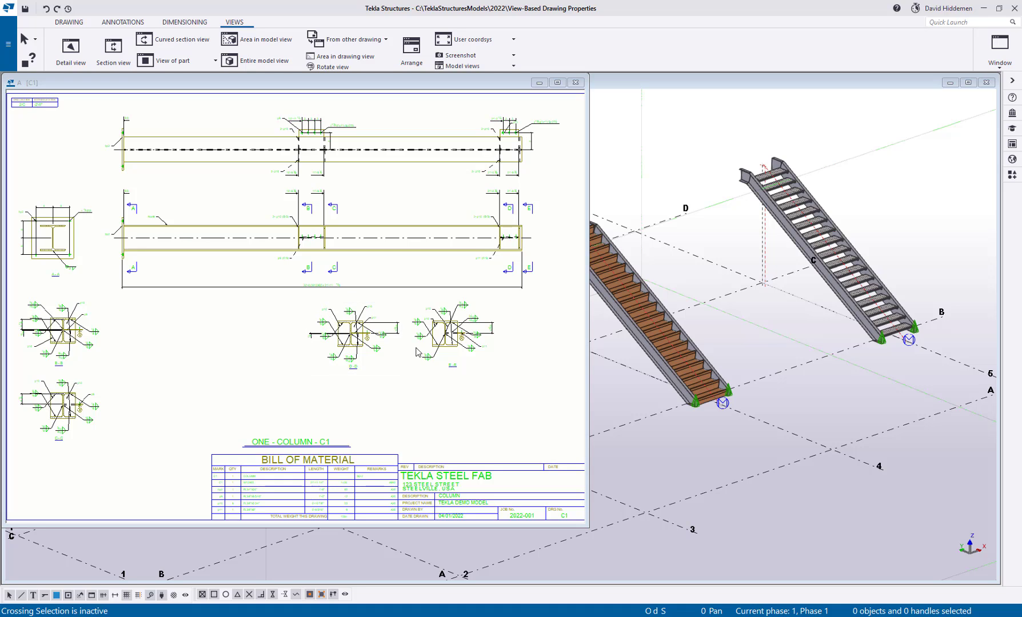
- Open the drawing's Assembly drawing properties and compare the Top, Front, Section and End view rows
double_click(541, 342)
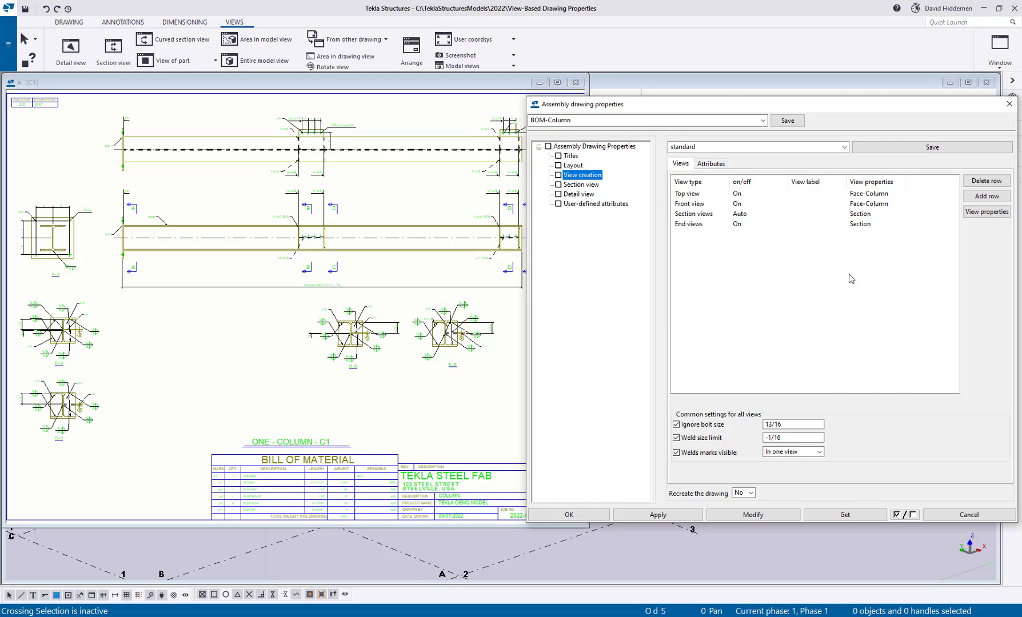
click(921, 197)
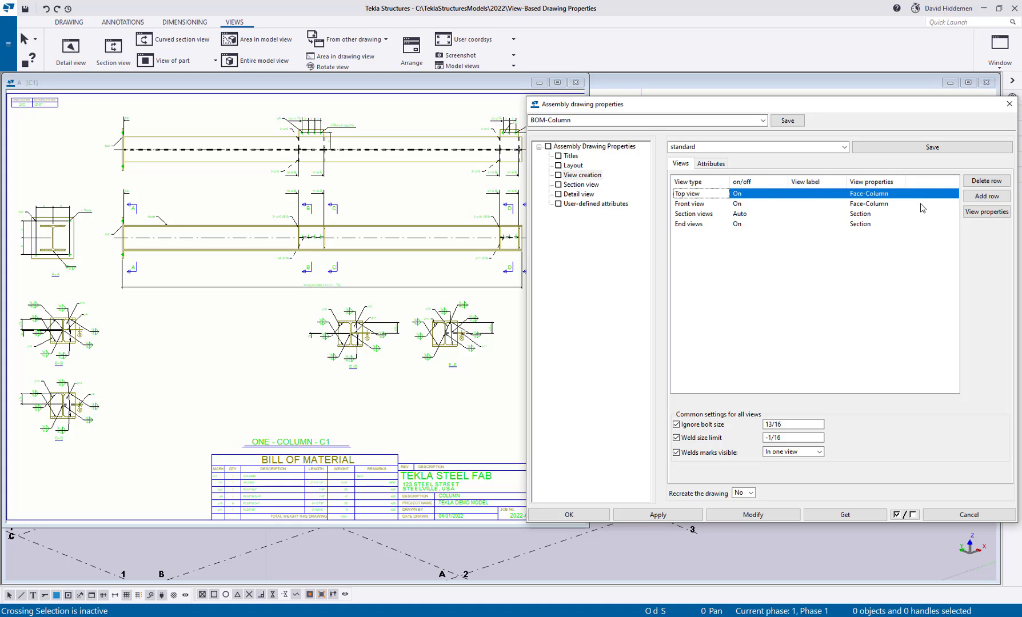
click(922, 205)
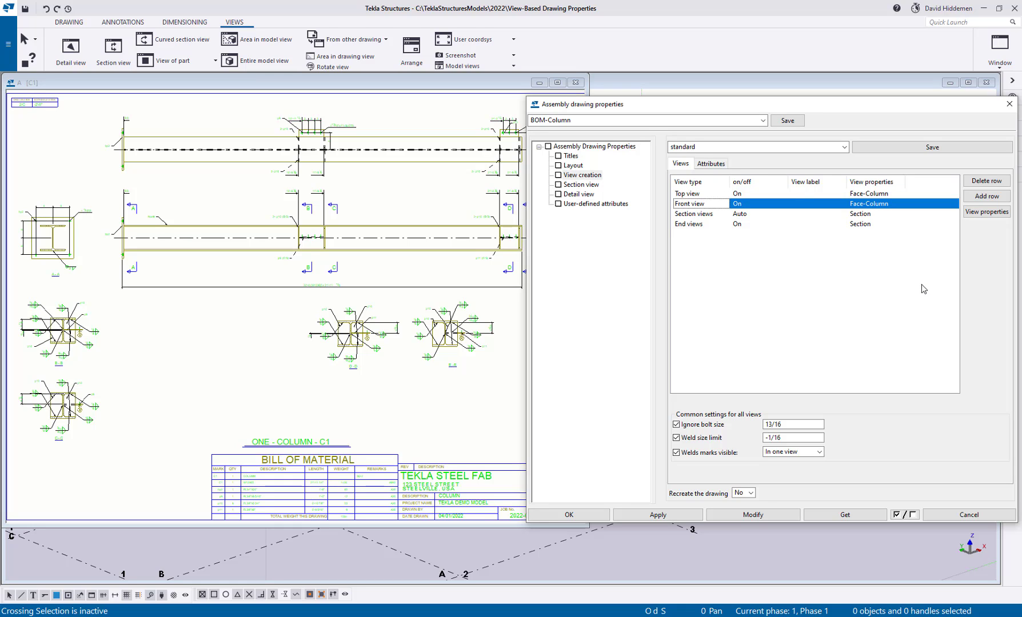
click(931, 214)
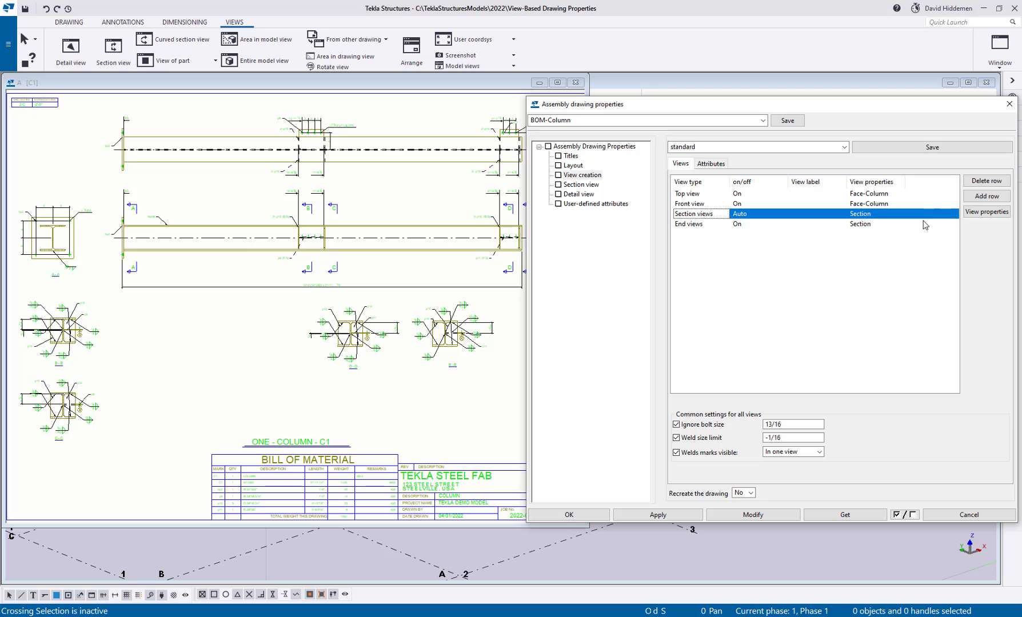
click(926, 224)
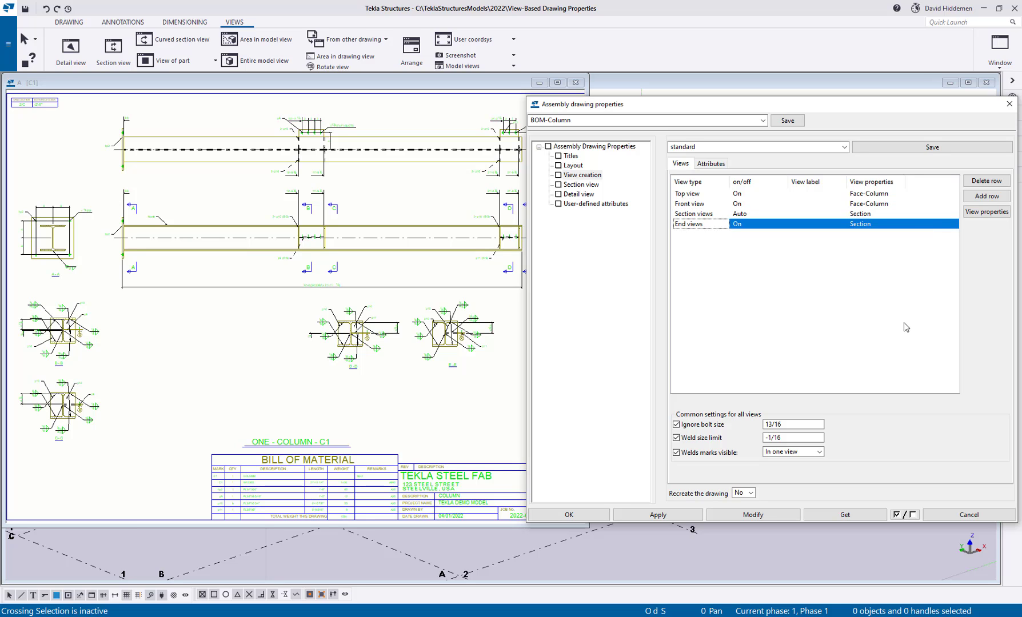
- Zoom in on section views B-B and C-C and select two weld marks in C-C
scroll(351, 336, up, 5)
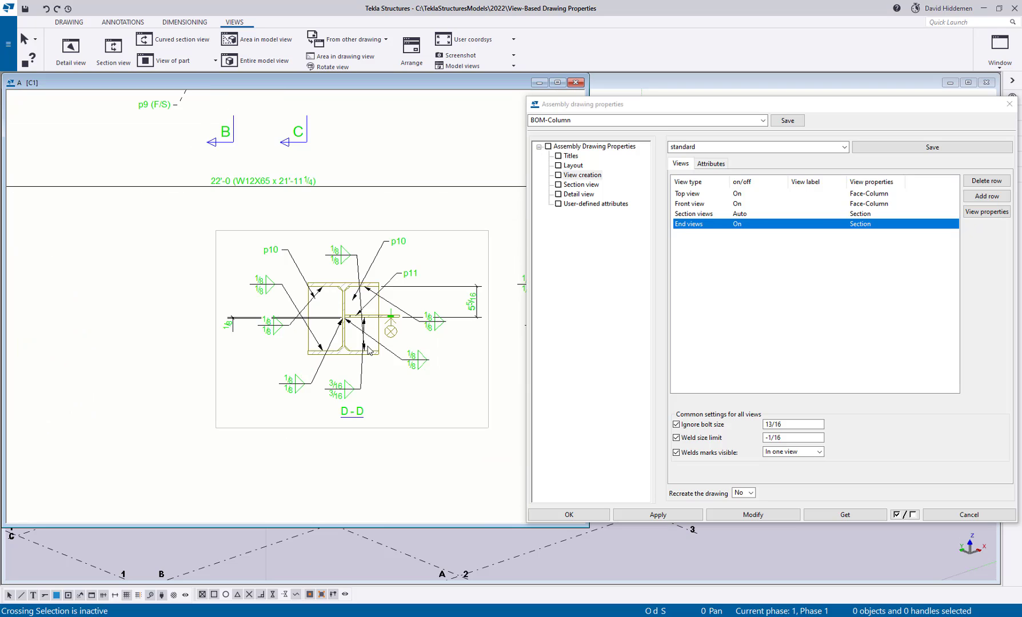
scroll(369, 350, down, 6)
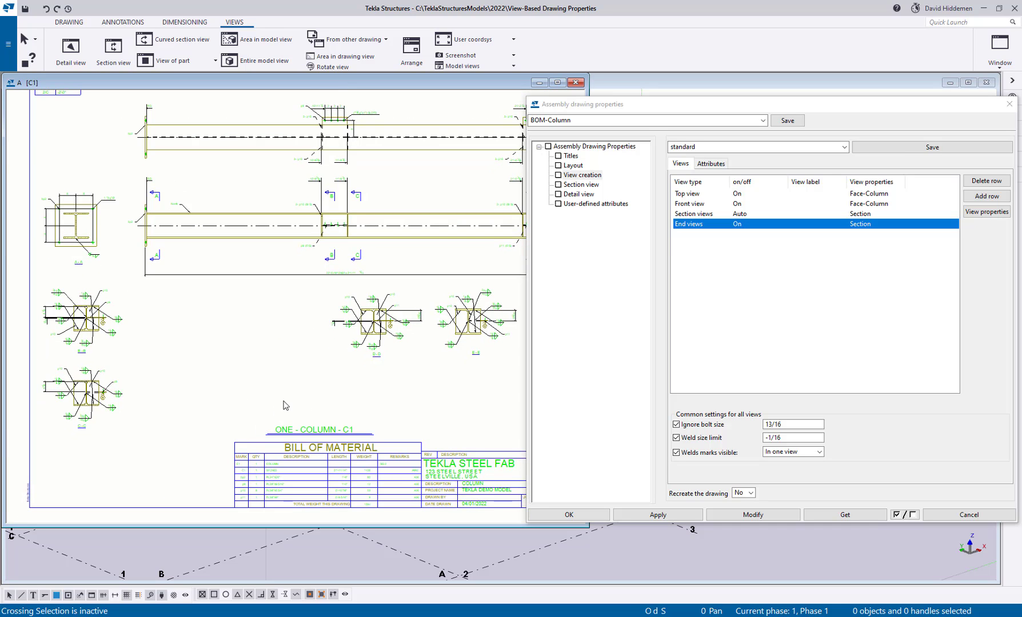
scroll(282, 395, down, 1)
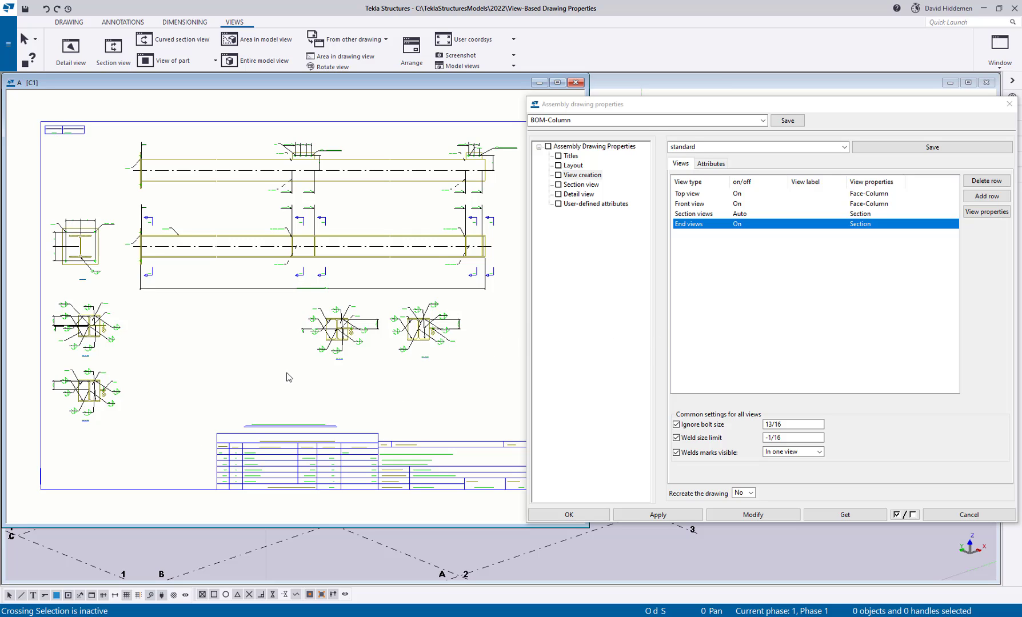
scroll(158, 409, up, 3)
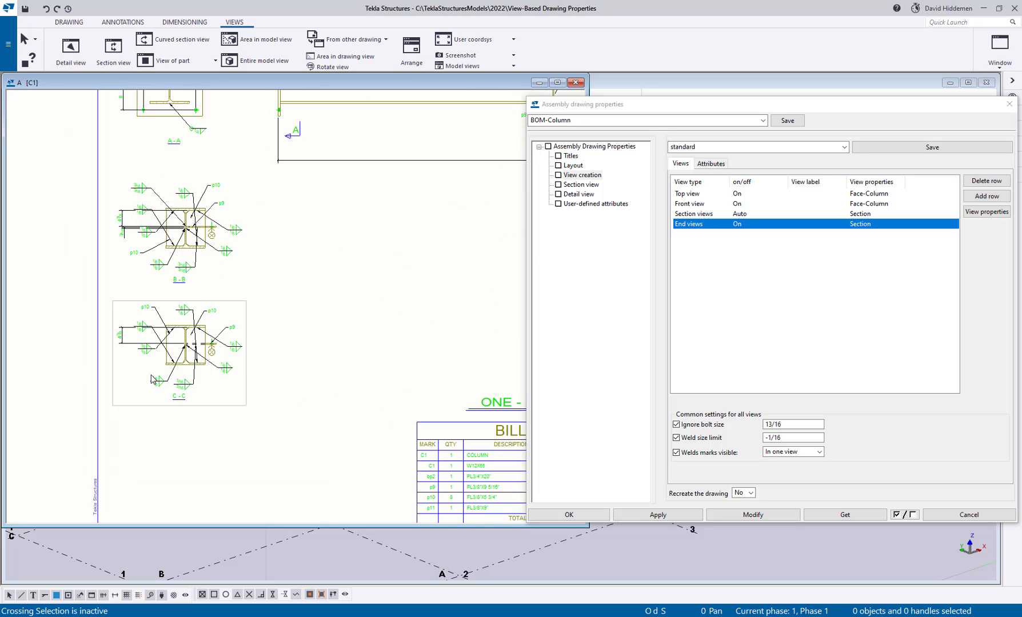
scroll(152, 379, up, 2)
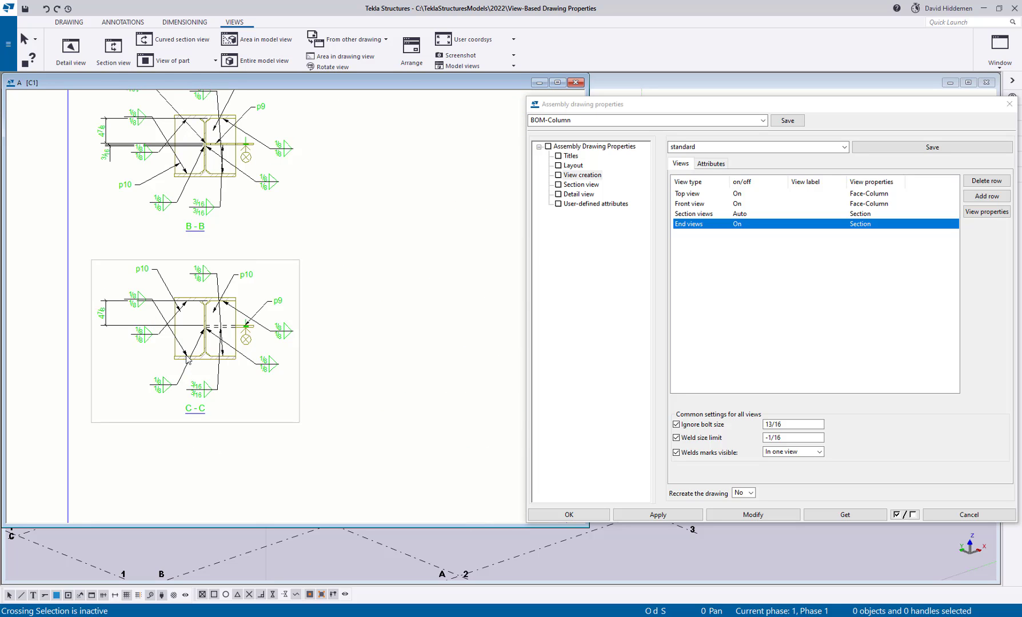
middle_drag(189, 361, 225, 332)
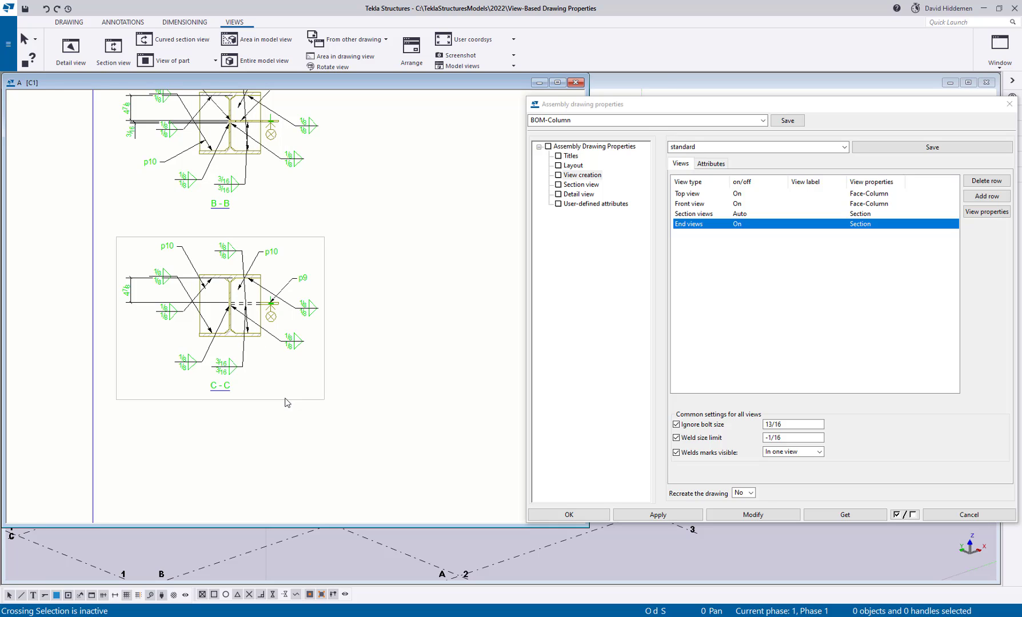
scroll(112, 369, up, 1)
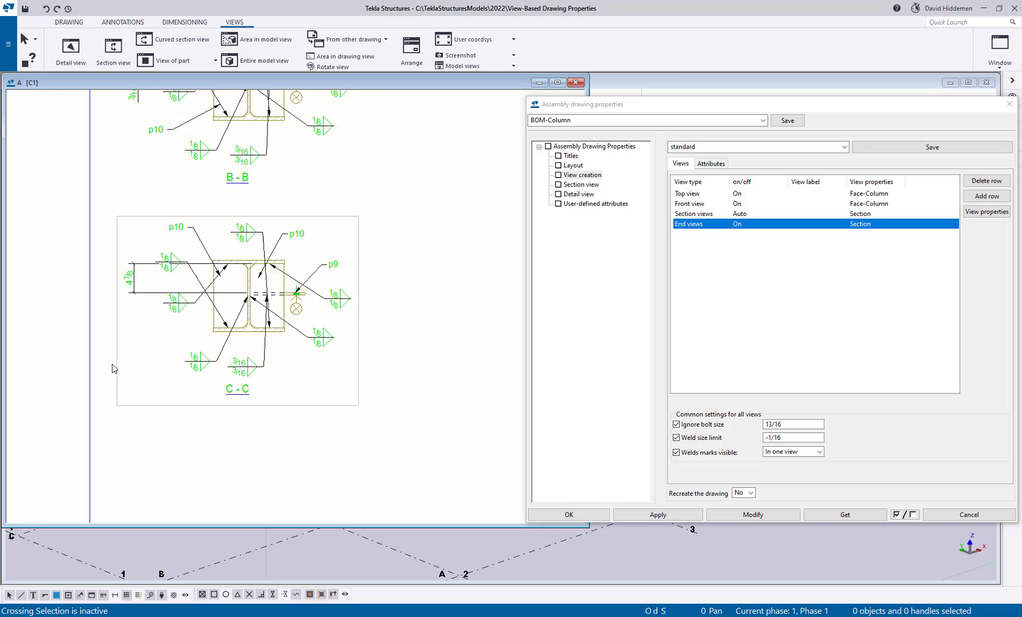
click(208, 363)
ctrl+click(190, 299)
- Merge the two selected weld marks in view C-C into one and reposition the sheet
right_click(175, 252)
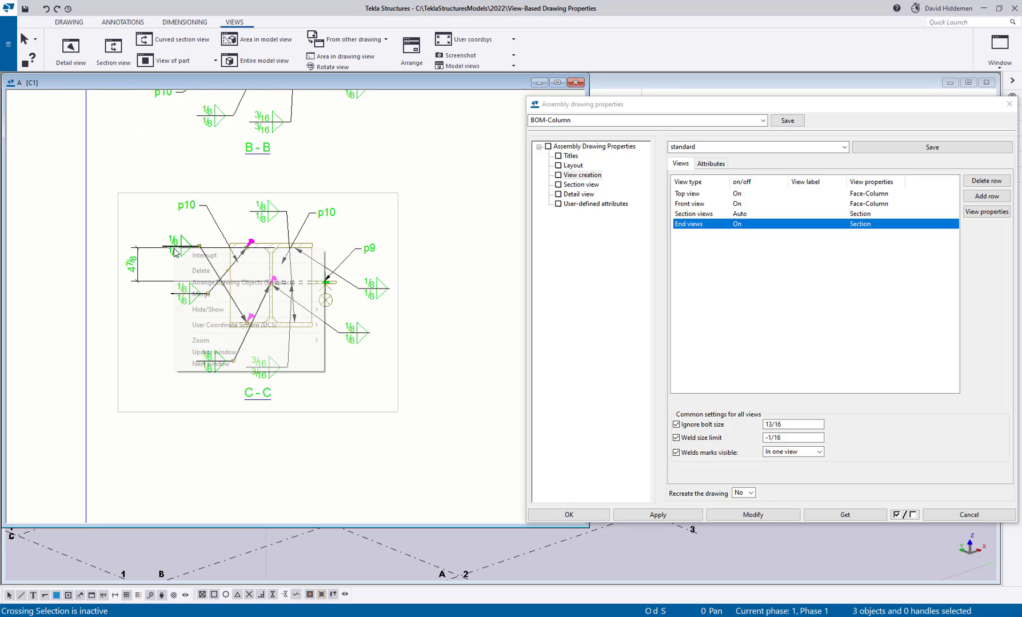
click(222, 295)
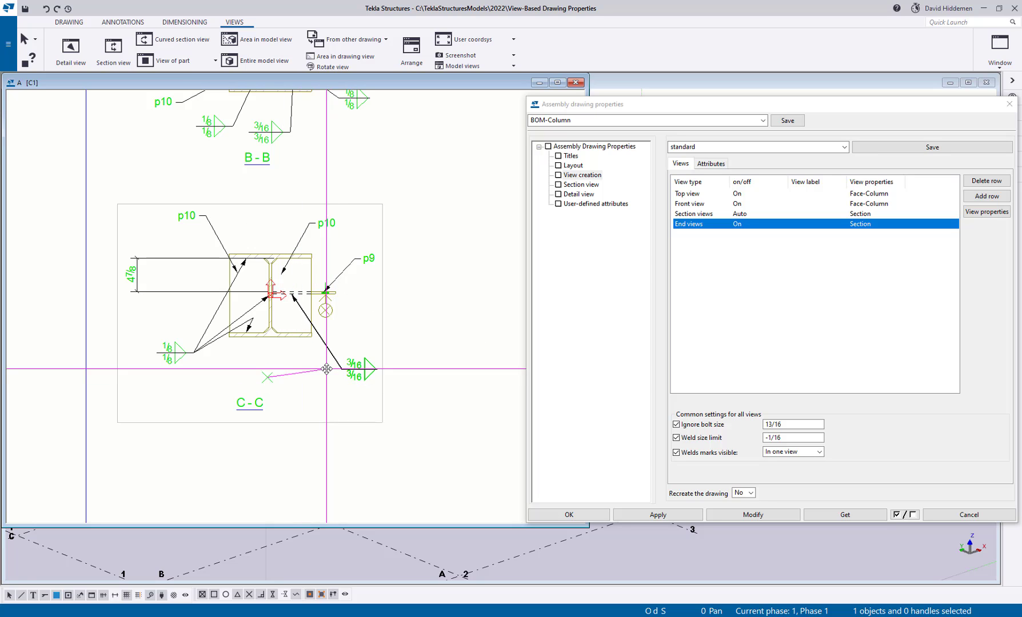
scroll(392, 424, down, 5)
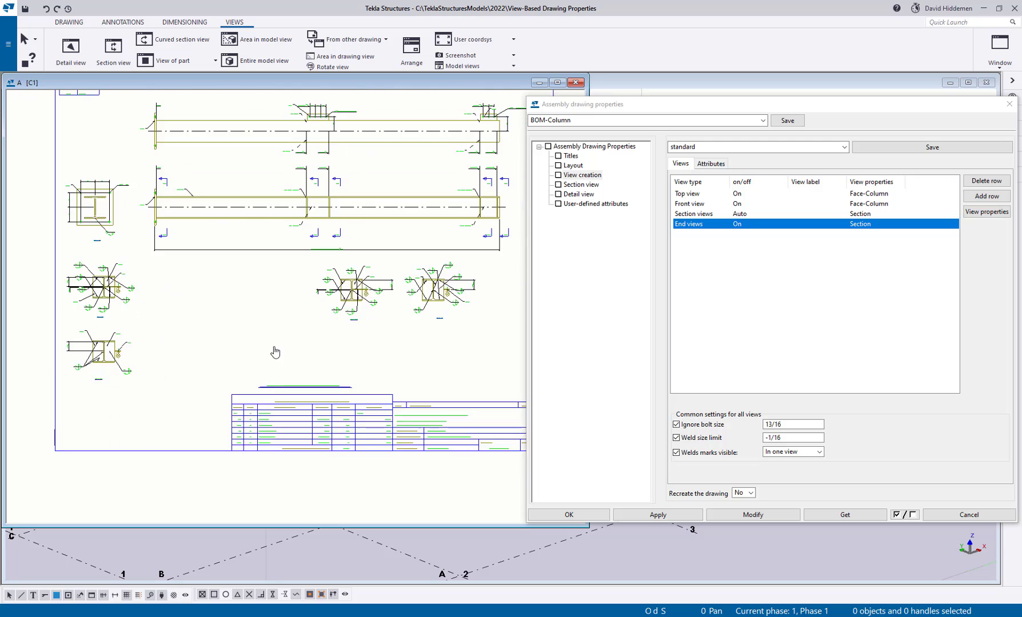
middle_drag(388, 392, 405, 402)
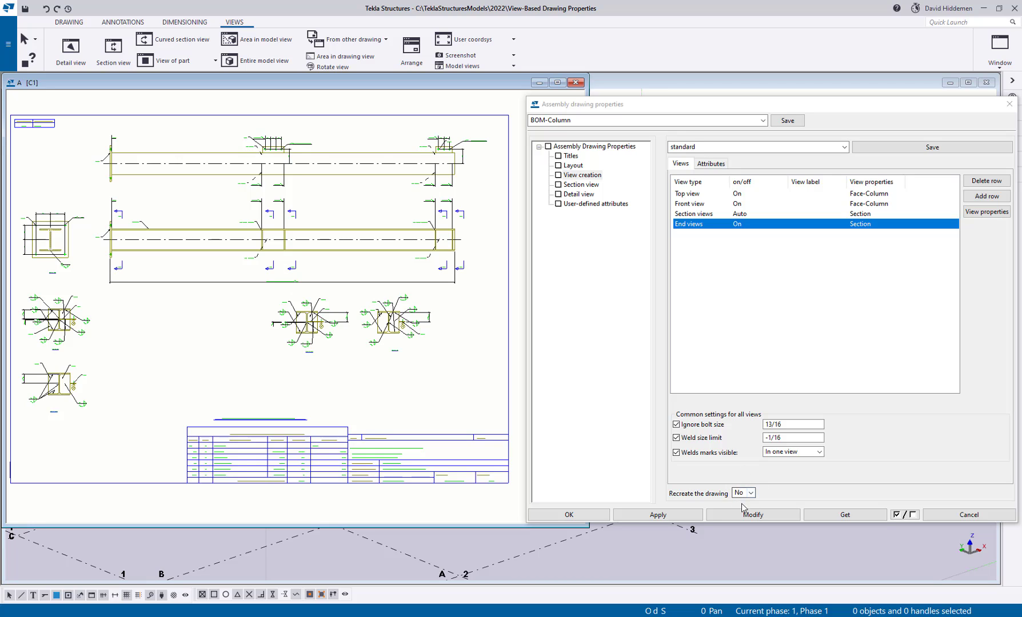
- Recreate the C1 column drawing with its Top view switched off
click(548, 147)
click(578, 175)
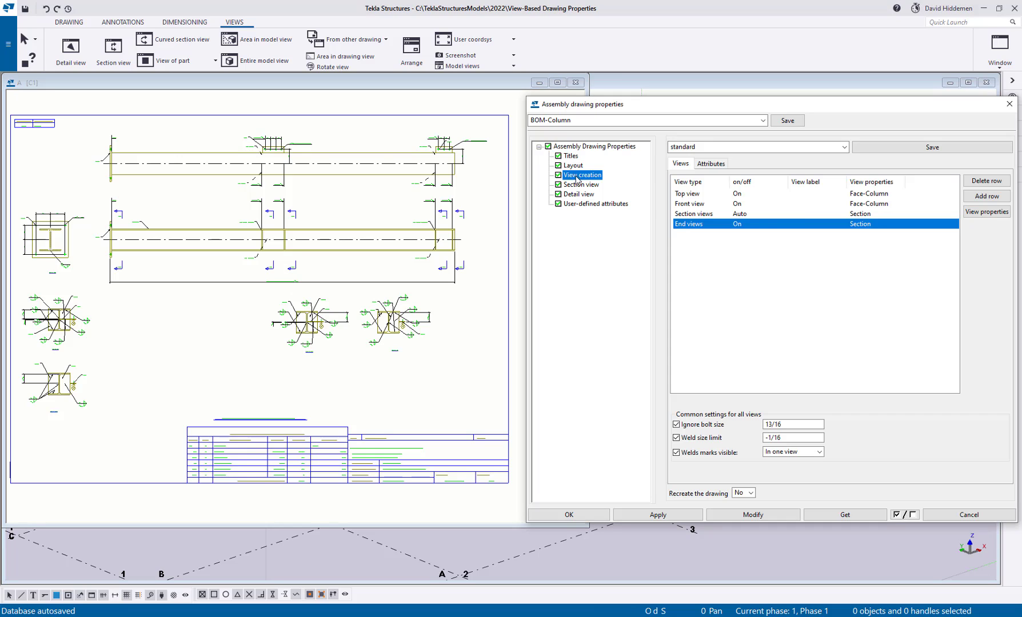
click(752, 192)
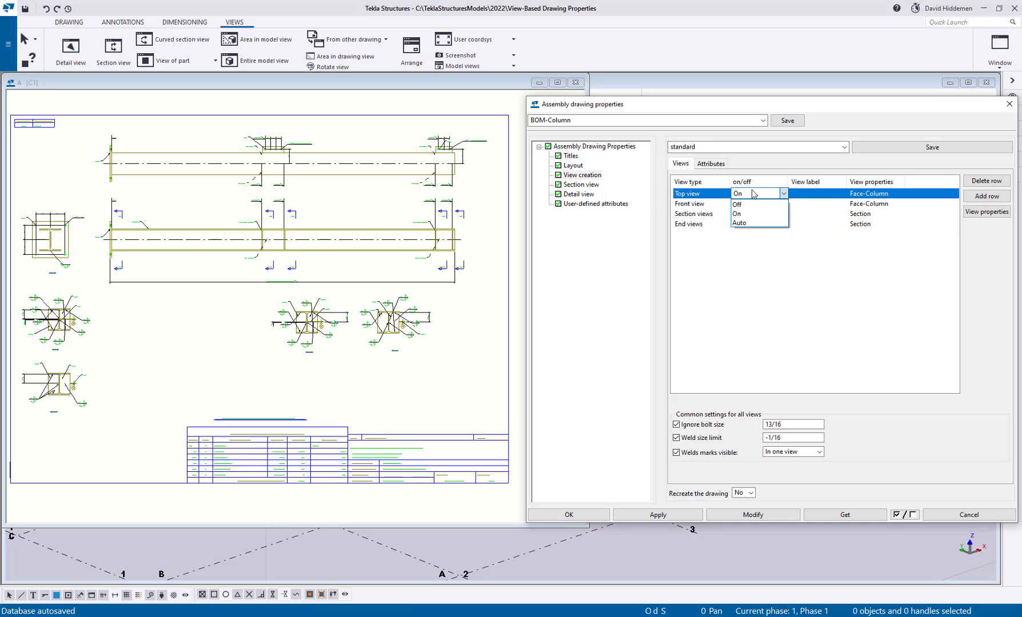
click(752, 193)
click(742, 204)
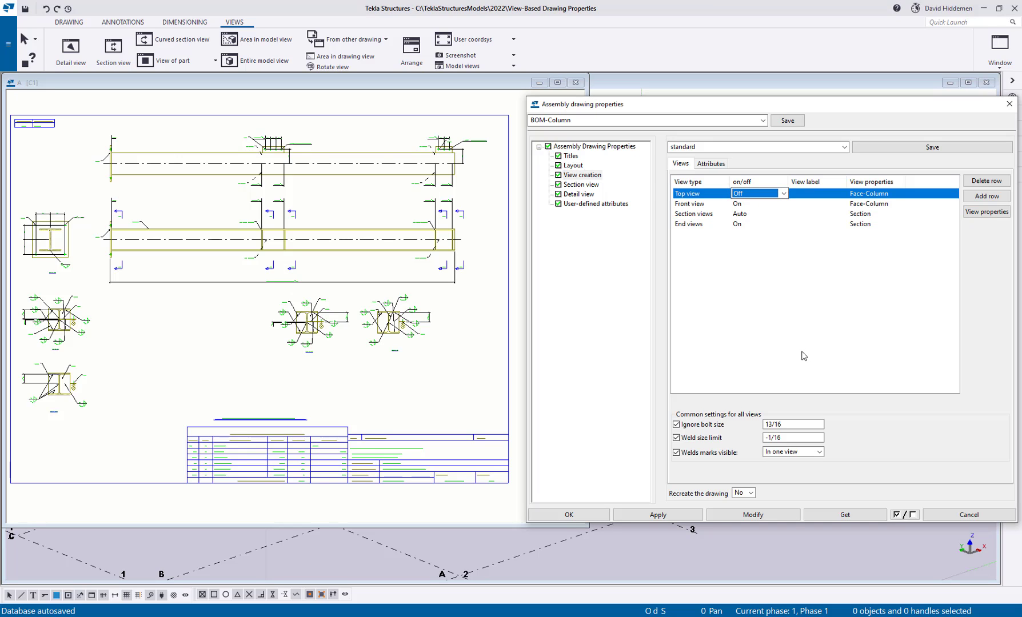
click(751, 493)
click(743, 512)
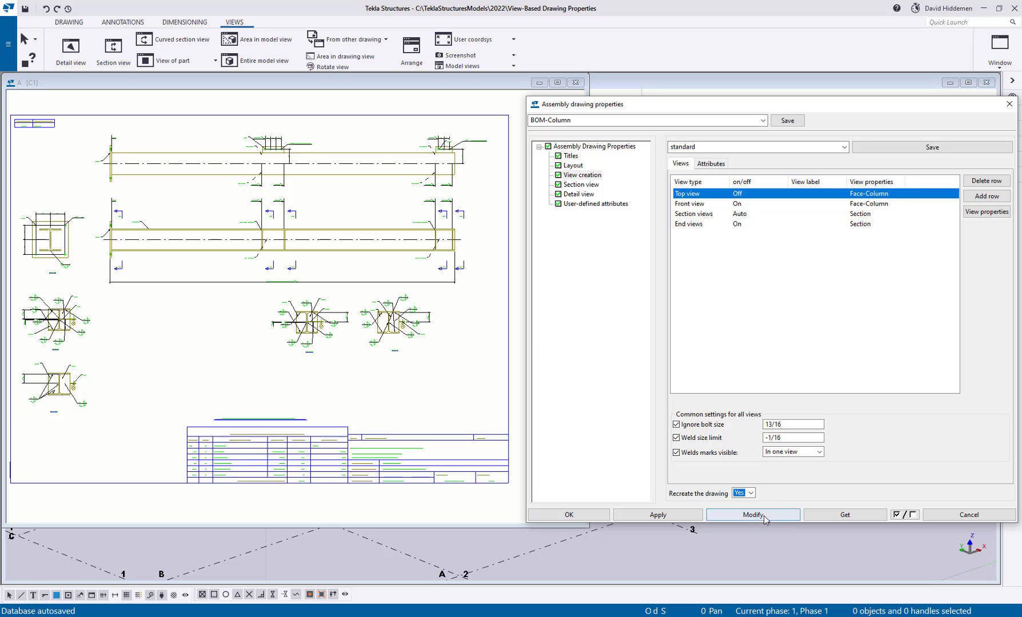
click(763, 515)
click(486, 327)
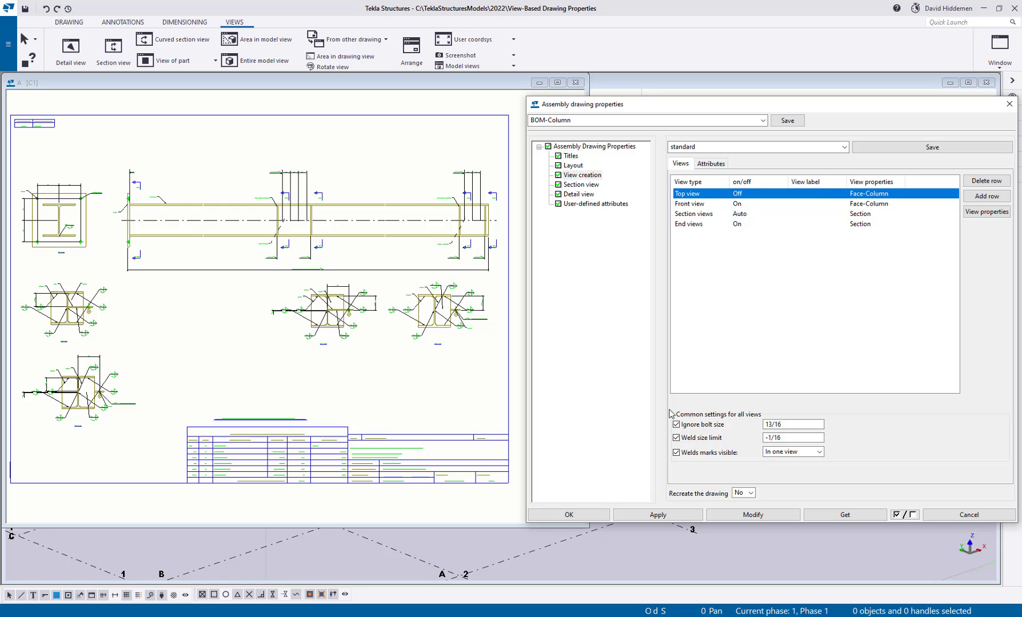
- Switch the Top view back on, recreate the drawing, and close the drawing properties
click(760, 194)
click(760, 194)
click(743, 214)
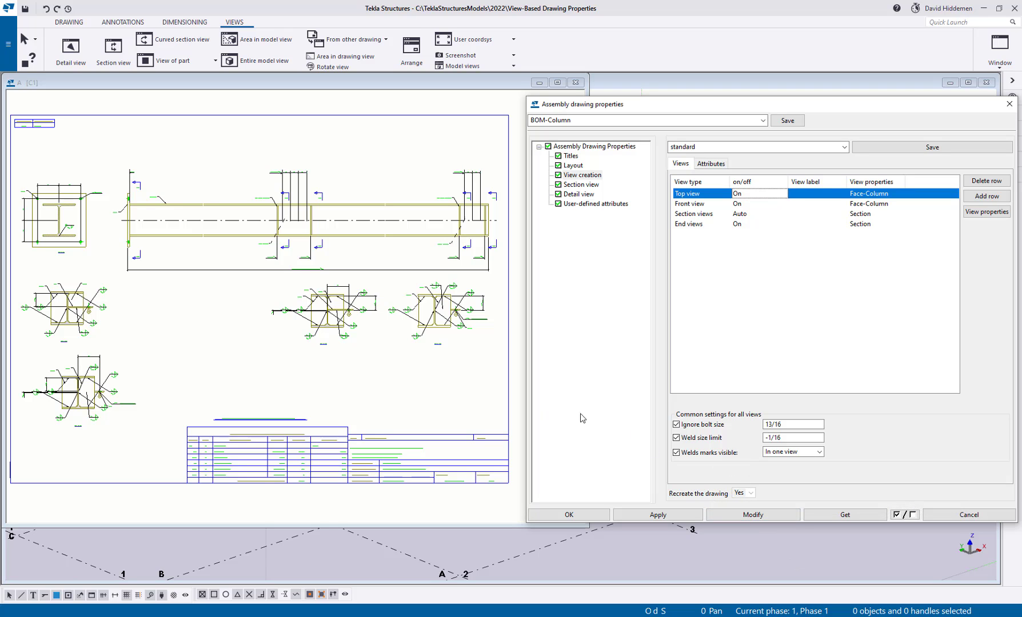
click(762, 517)
click(487, 327)
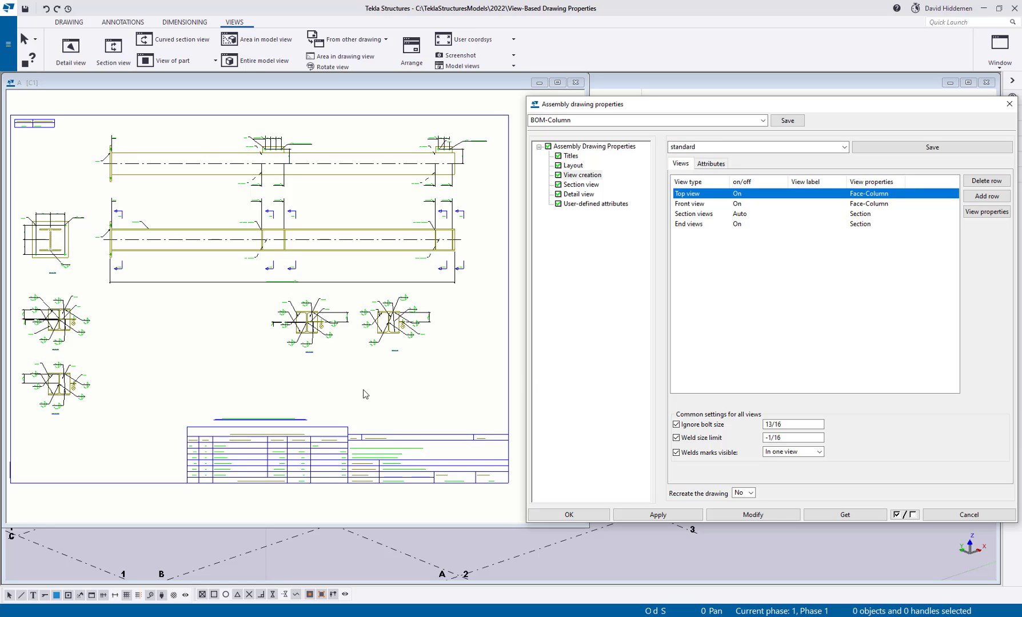
click(568, 516)
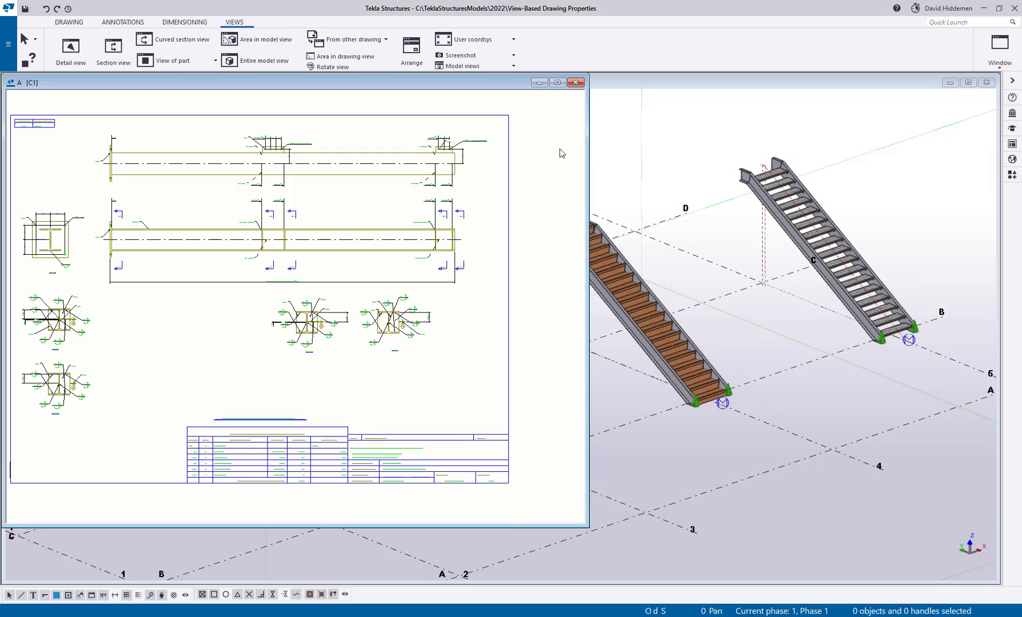
- Close the C1 column drawing keeping its changes, and frame the two stairs in the model
click(576, 83)
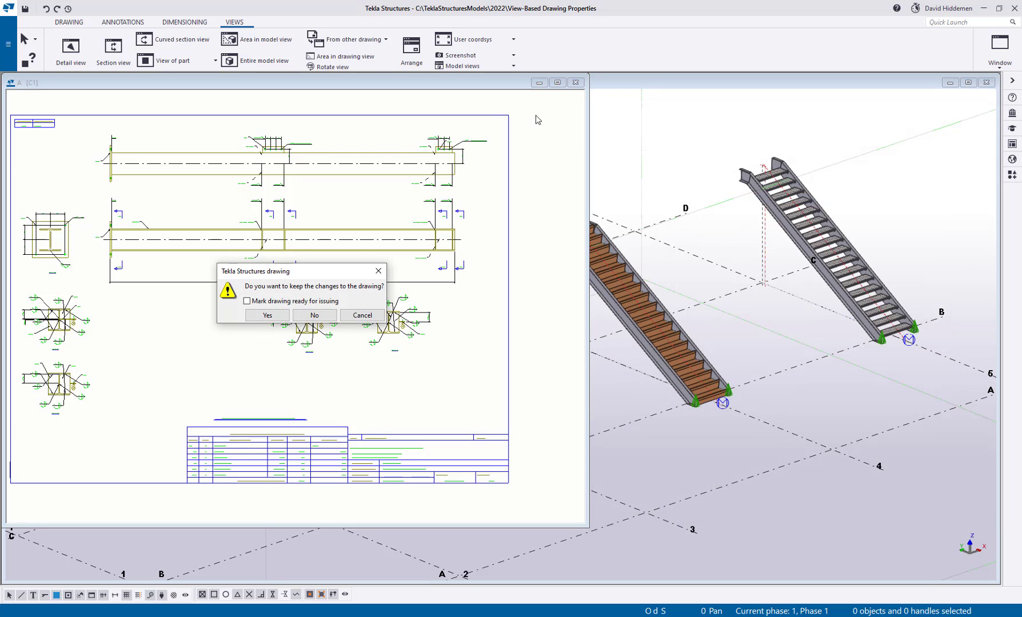
click(267, 315)
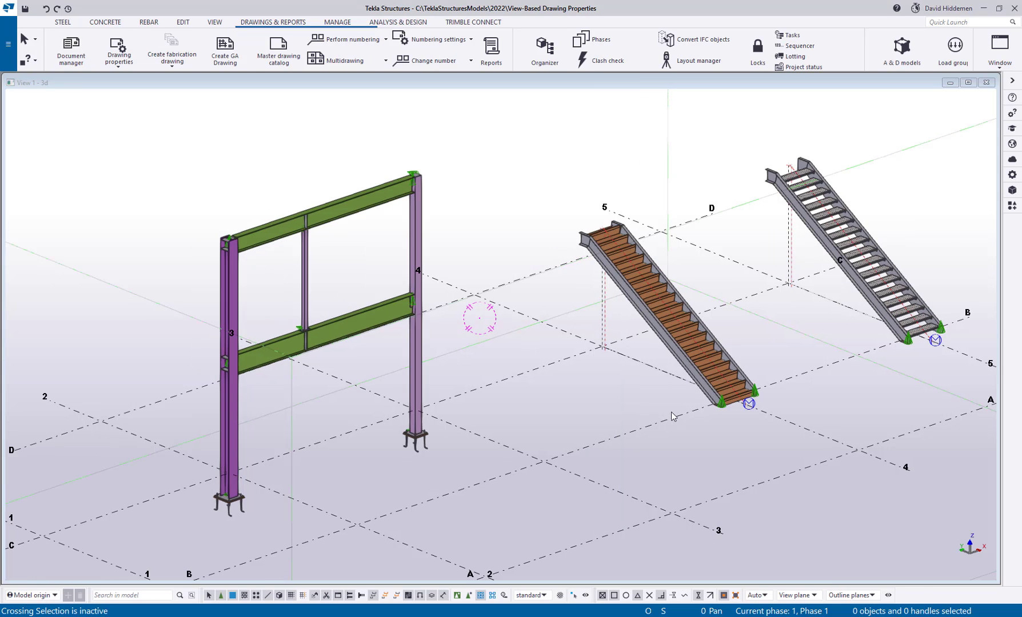
middle_drag(673, 415, 433, 449)
scroll(454, 359, up, 2)
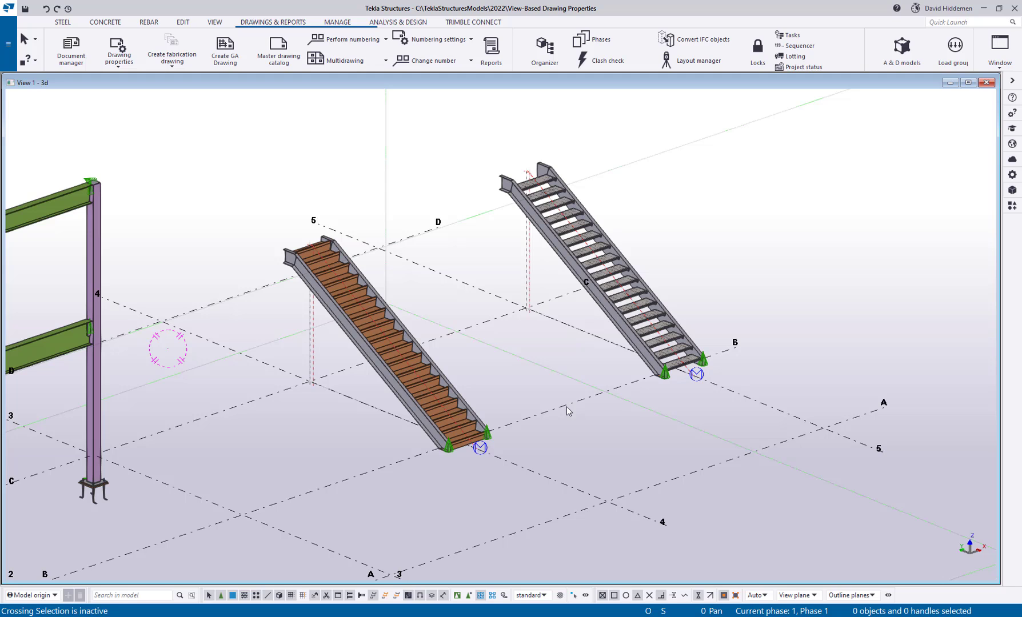
scroll(534, 367, up, 1)
middle_drag(571, 353, 521, 367)
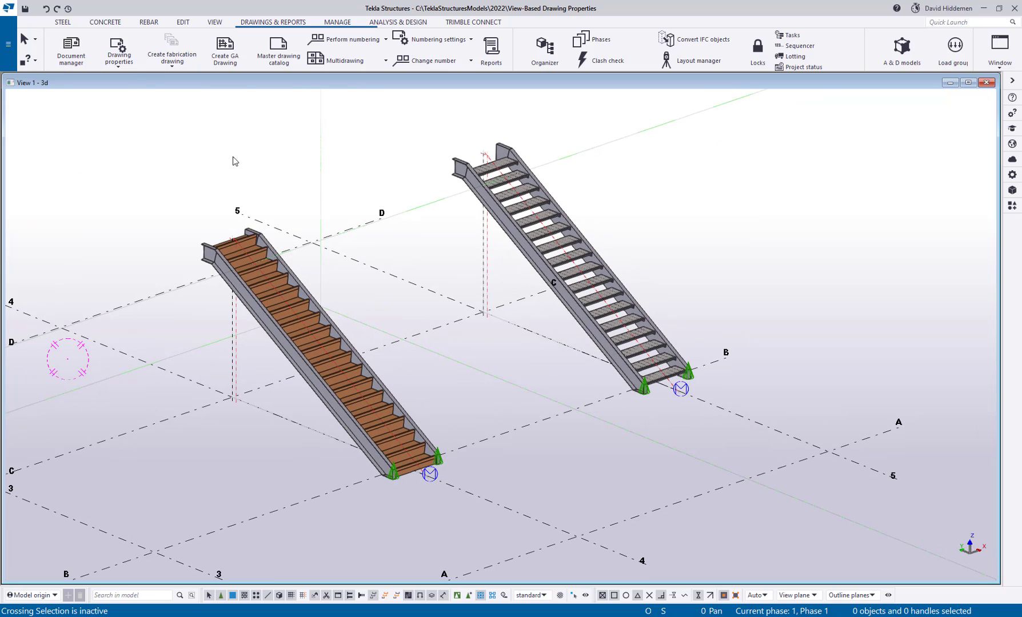
- Create an assembly drawing of the wooden-tread stair using the BOM-Stairs_Z_Pan settings
click(119, 54)
click(113, 102)
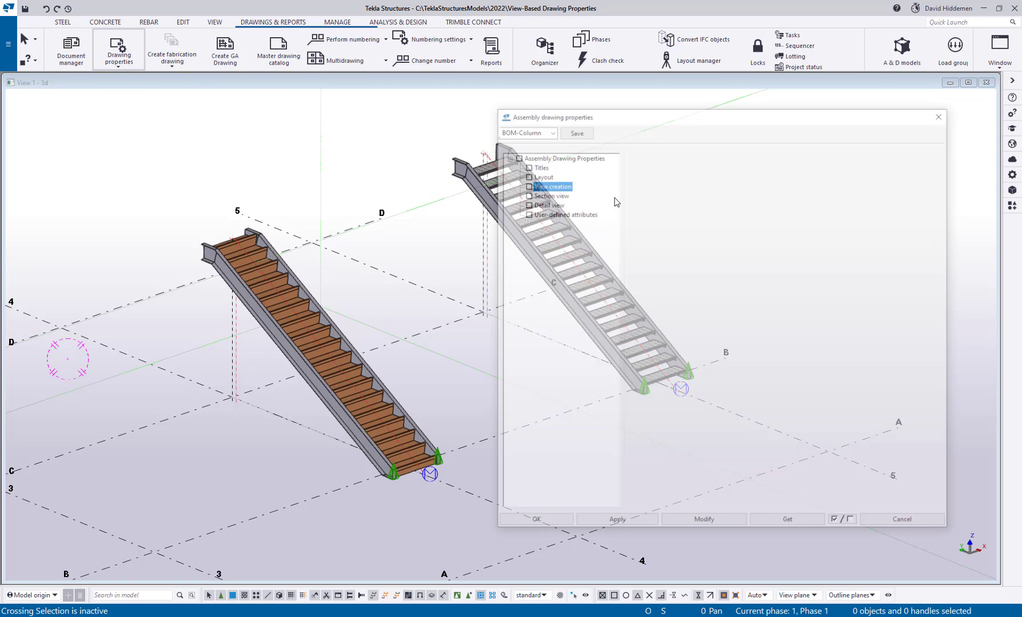
click(730, 129)
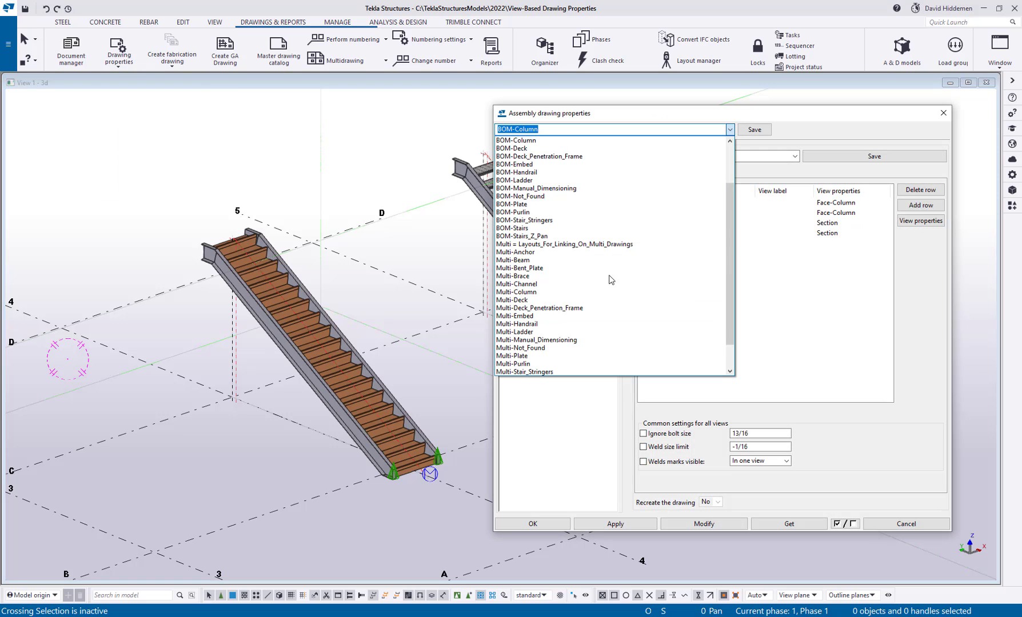
click(587, 237)
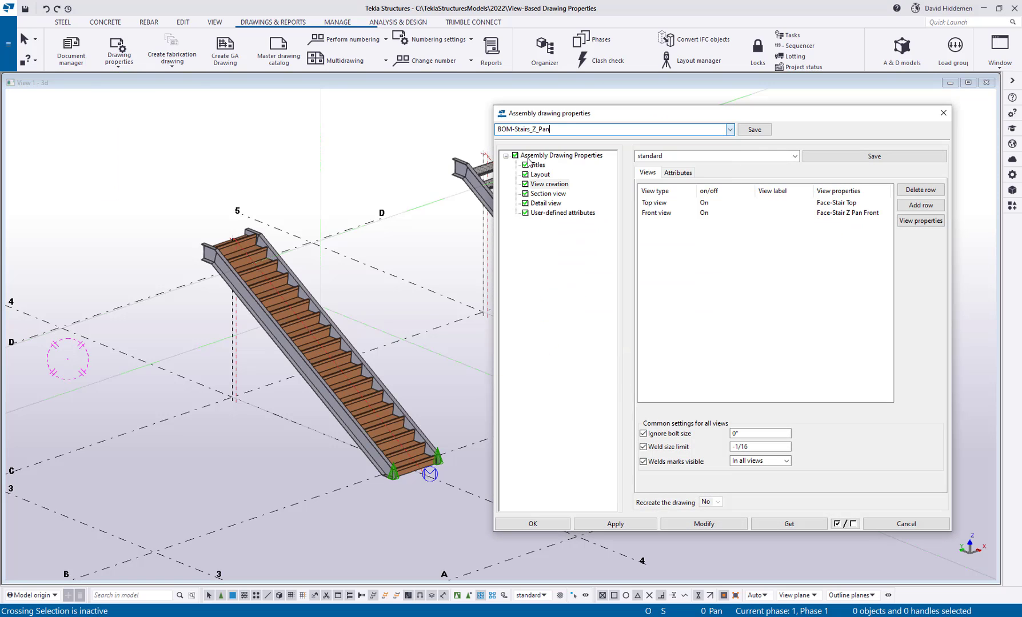
click(622, 524)
click(394, 356)
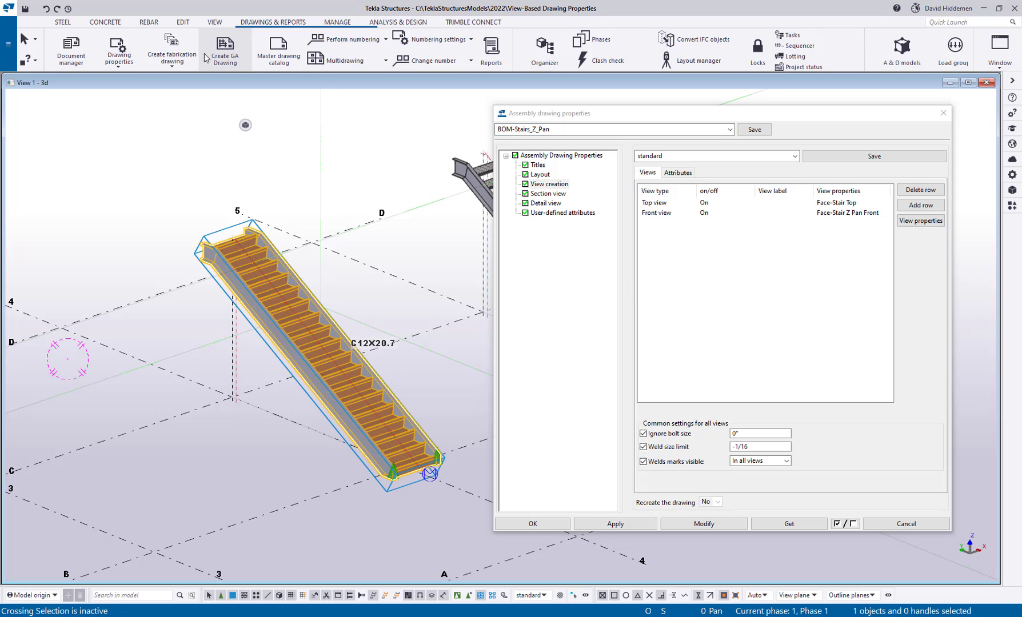
click(171, 43)
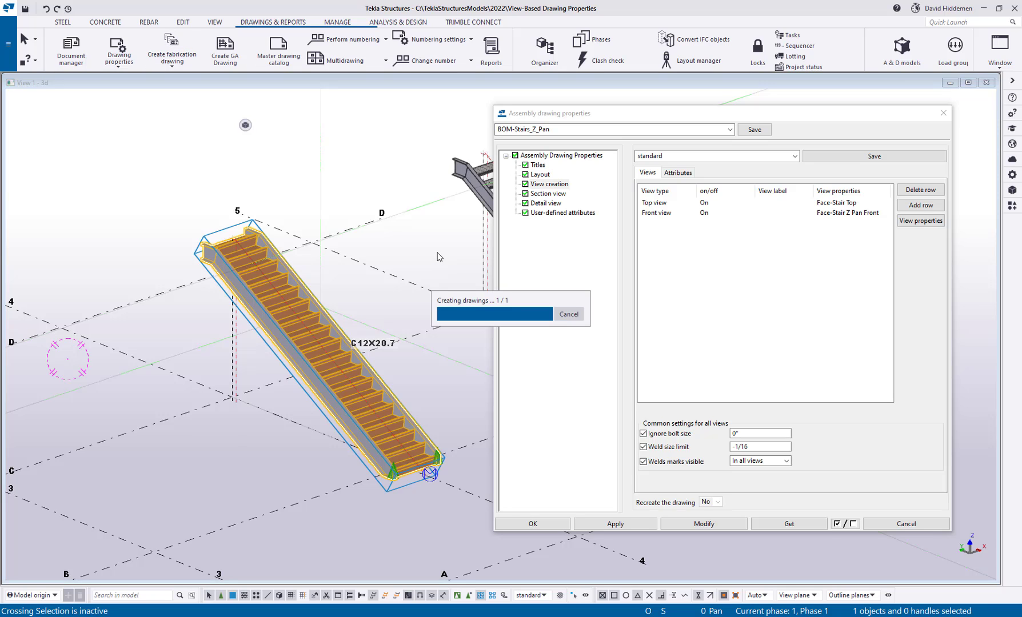
- Apply the BOM-Stairs settings to the grey stair's assembly drawing and close the properties
click(730, 130)
click(580, 196)
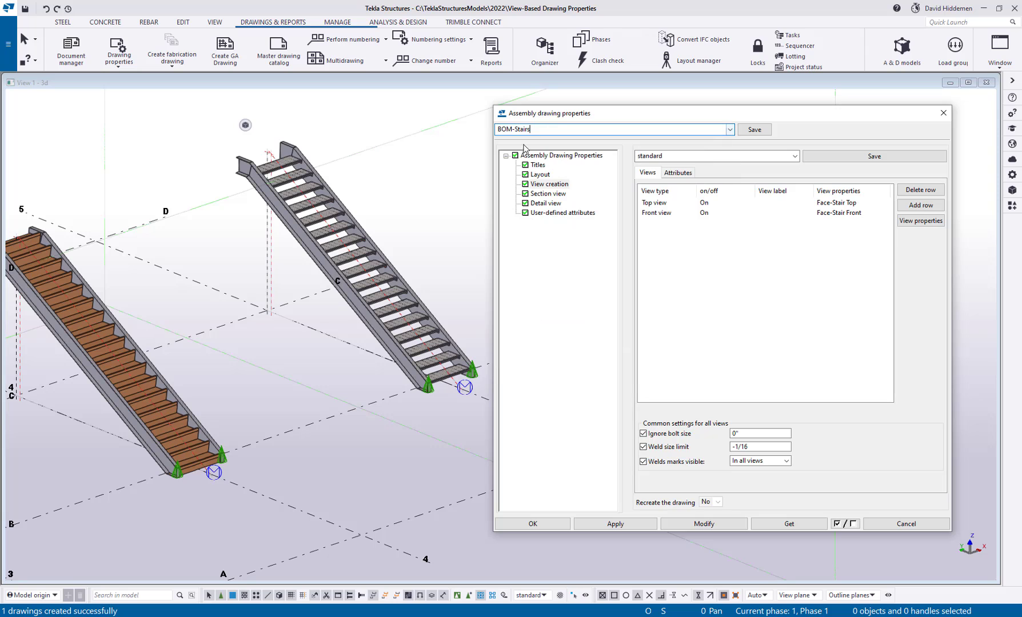
click(613, 524)
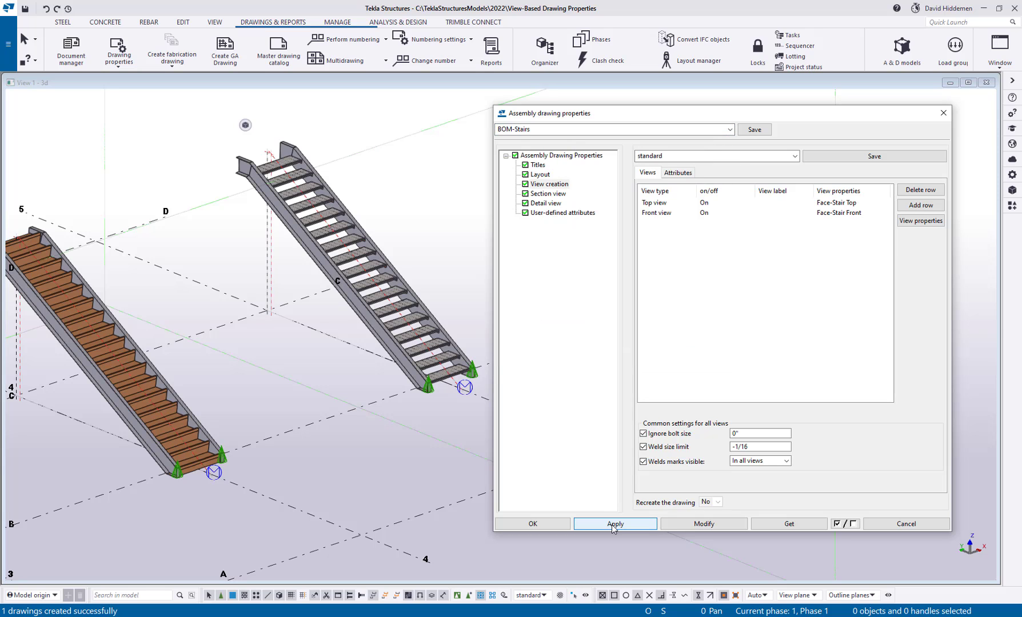
click(398, 257)
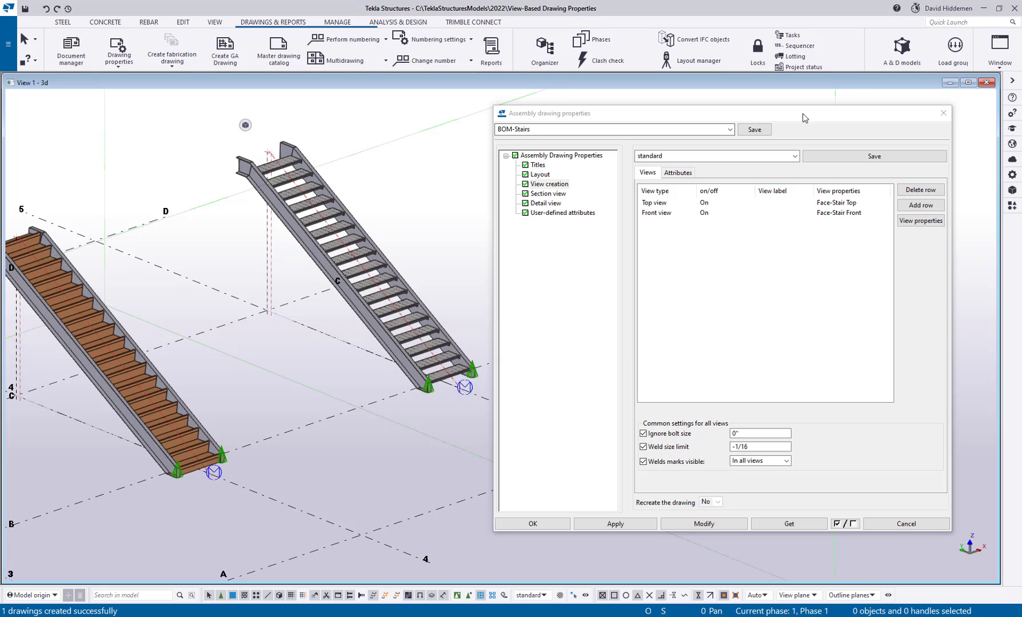
click(943, 113)
- Open the STAIR Z PAN [STR1] drawing from Document manager and maximize its window
click(64, 53)
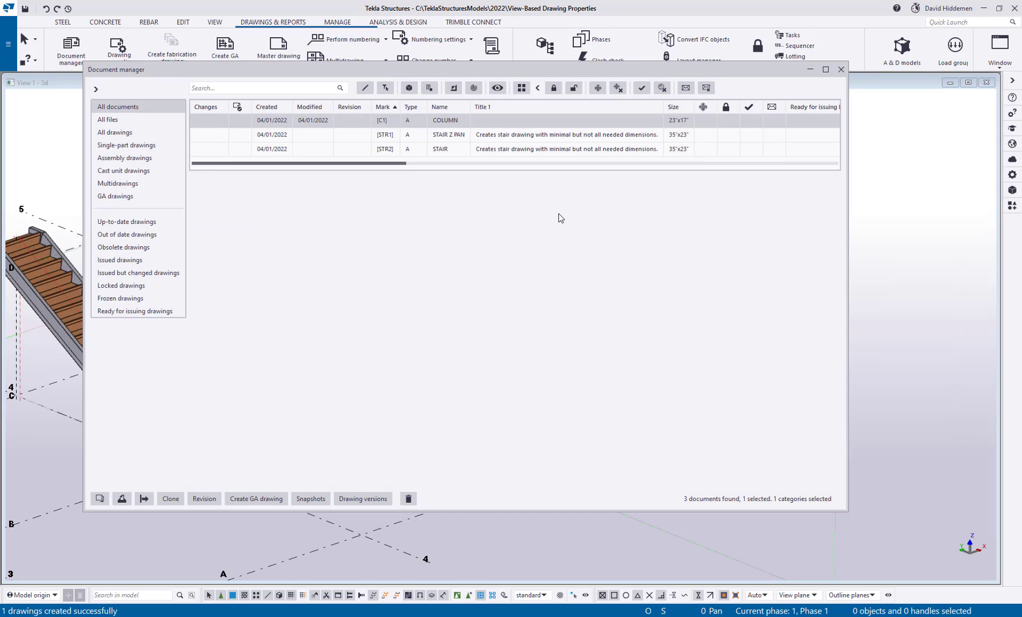
double_click(448, 136)
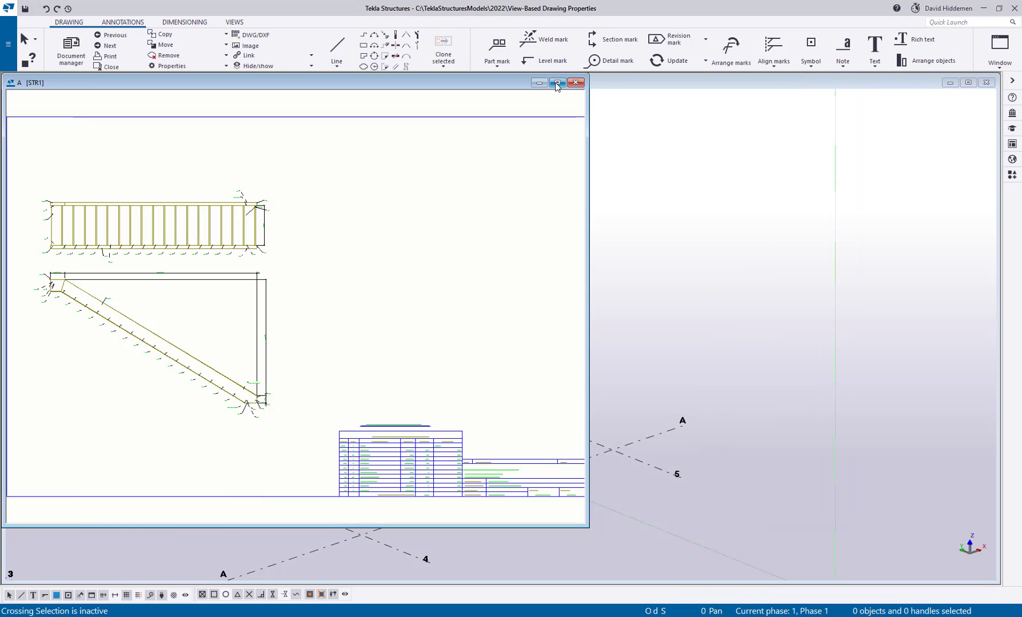
click(566, 85)
scroll(434, 324, up, 5)
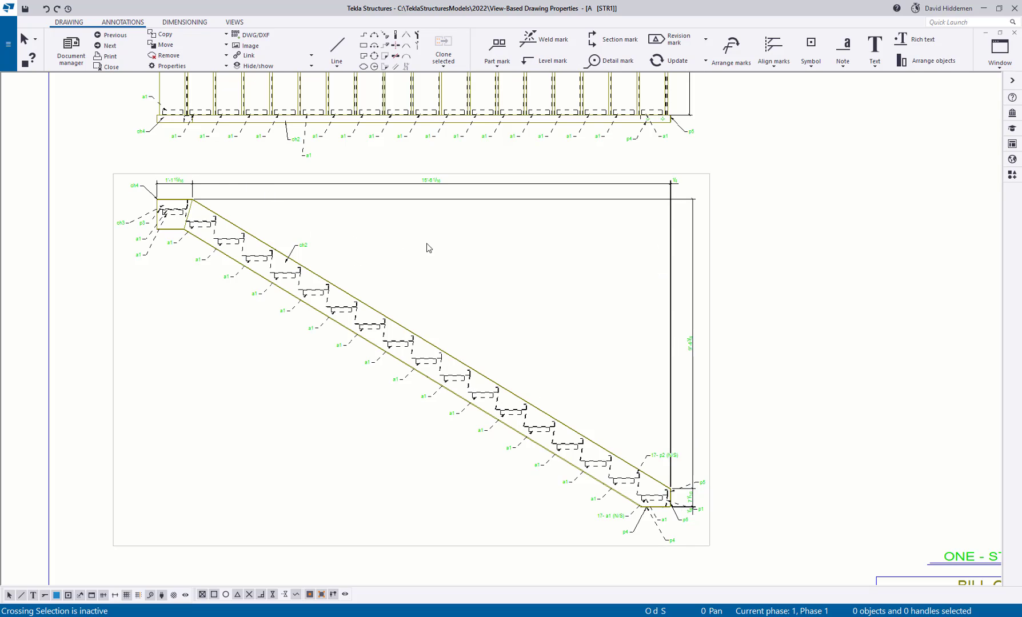
- Open the front view's Current assembly dimensioning rule, Stair-Part Dimensions, for editing
scroll(315, 237, down, 2)
scroll(664, 226, up, 2)
double_click(669, 227)
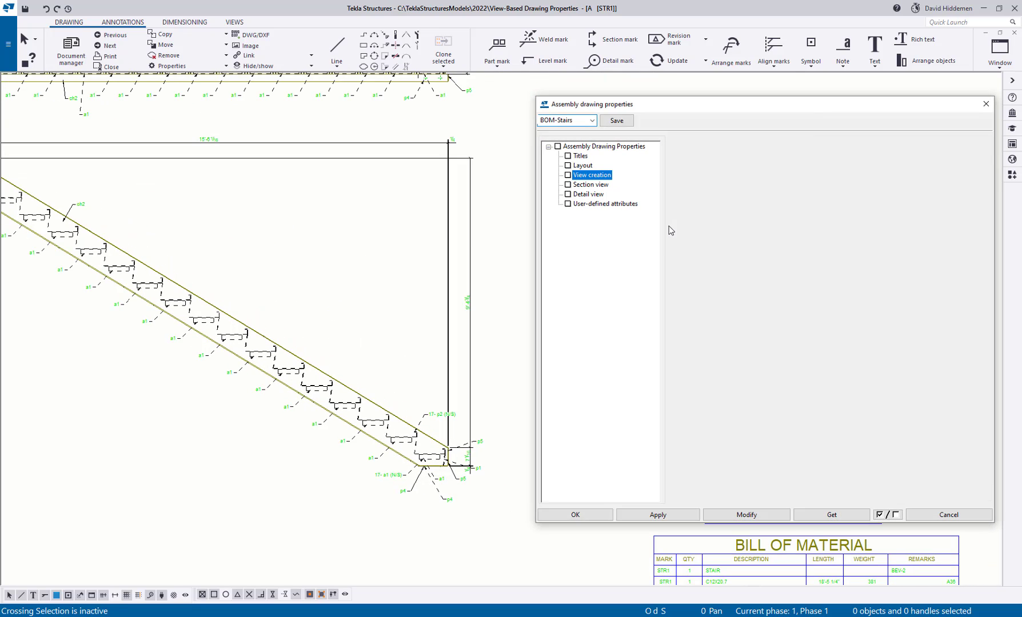
click(696, 204)
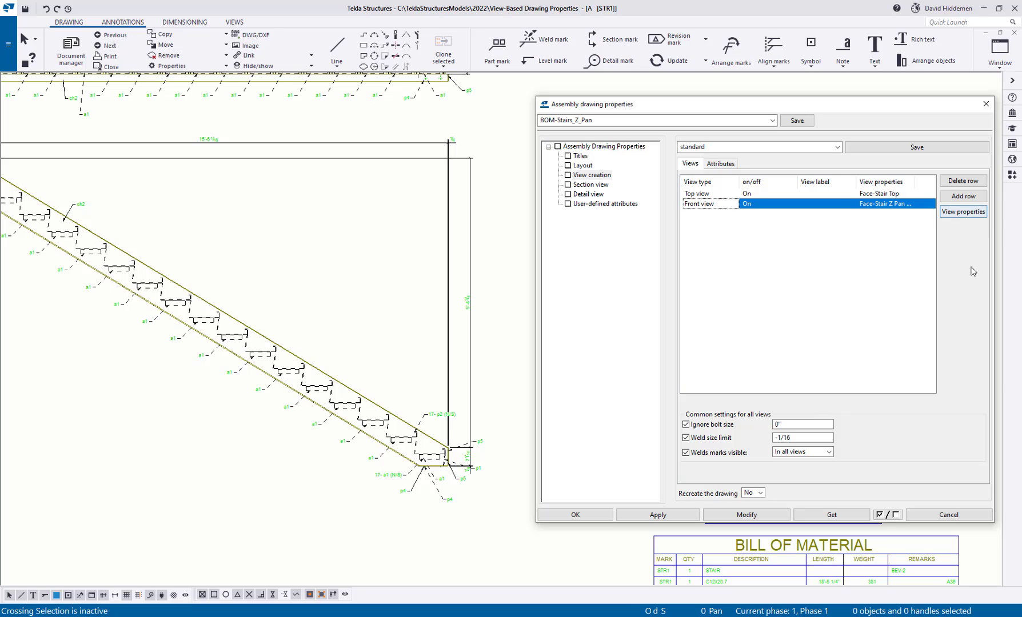
click(967, 211)
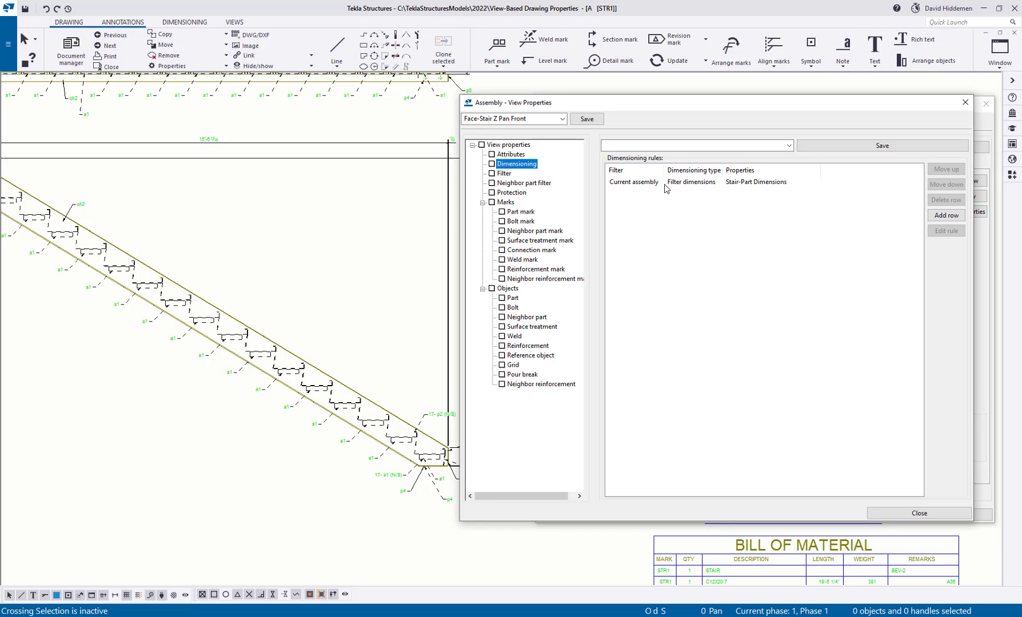
click(844, 184)
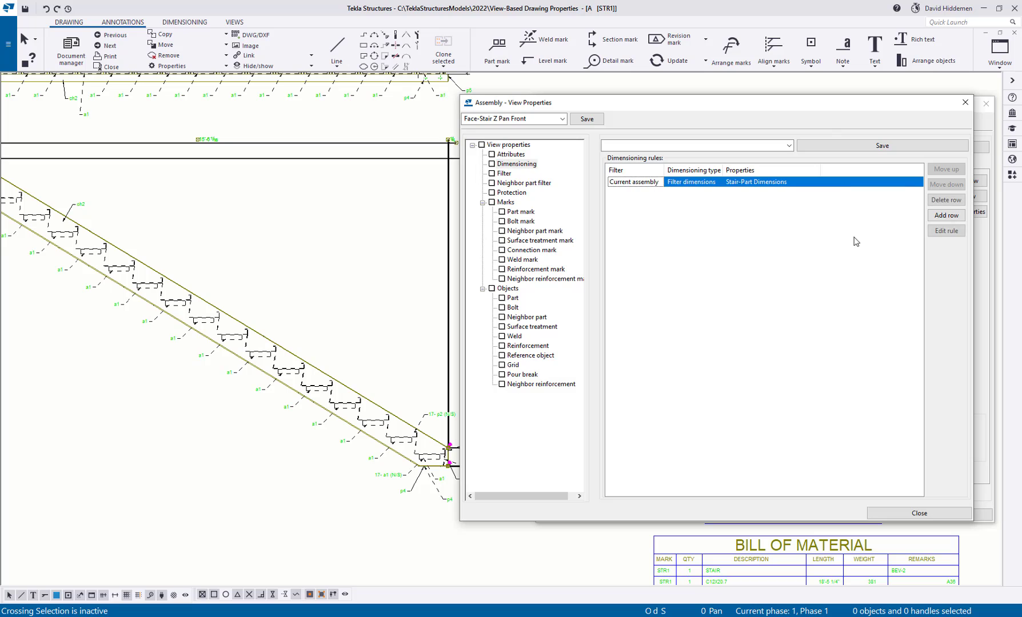
click(947, 231)
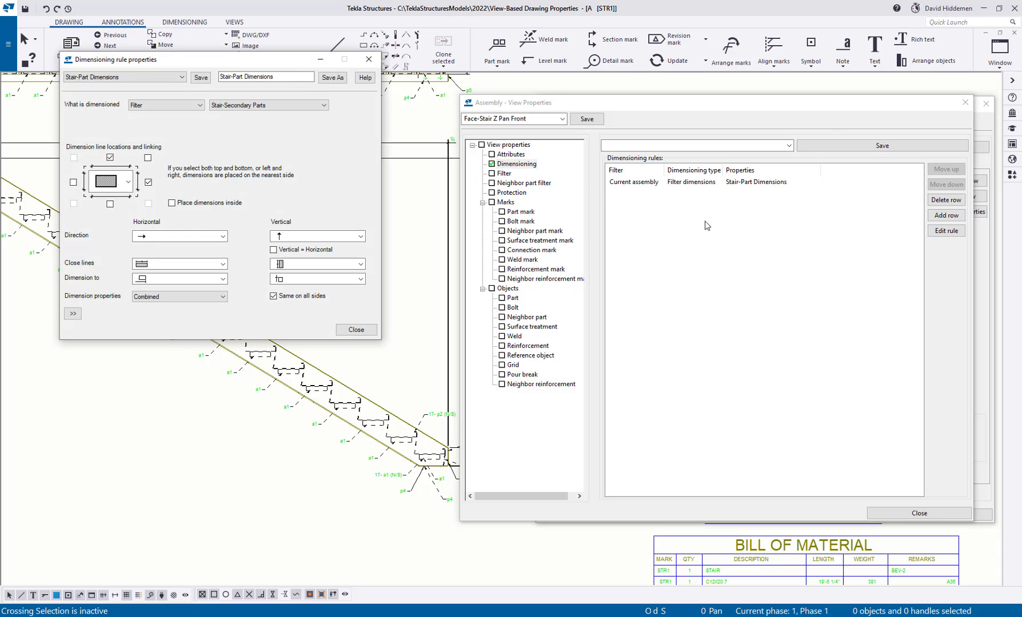
- Review the Stair-Part Dimensions rule, keeping Filter as the dimensioned object, including advanced options, then close it
drag(196, 62, 385, 85)
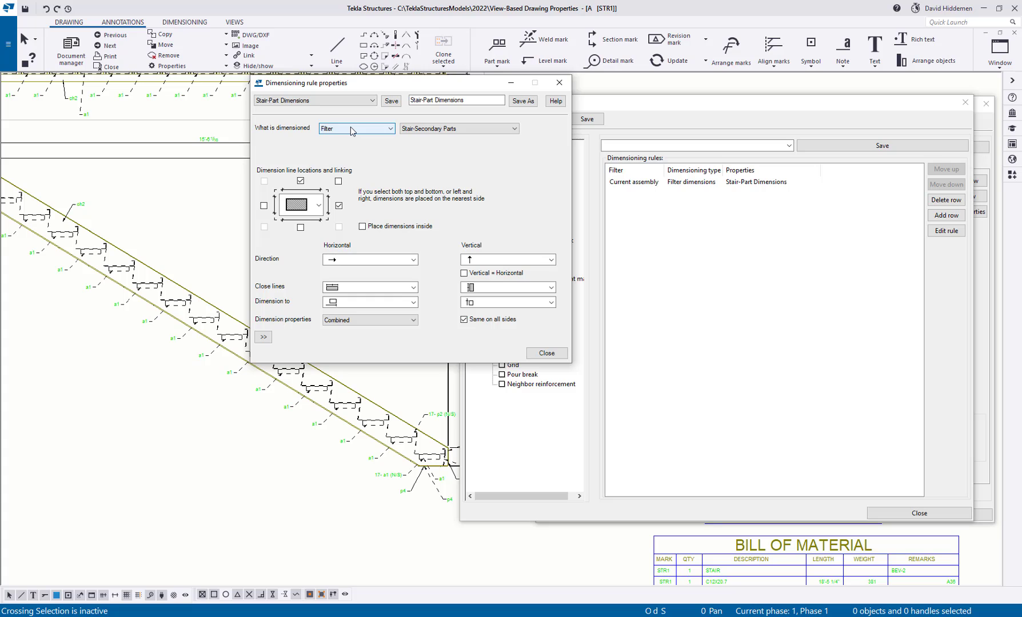
click(392, 131)
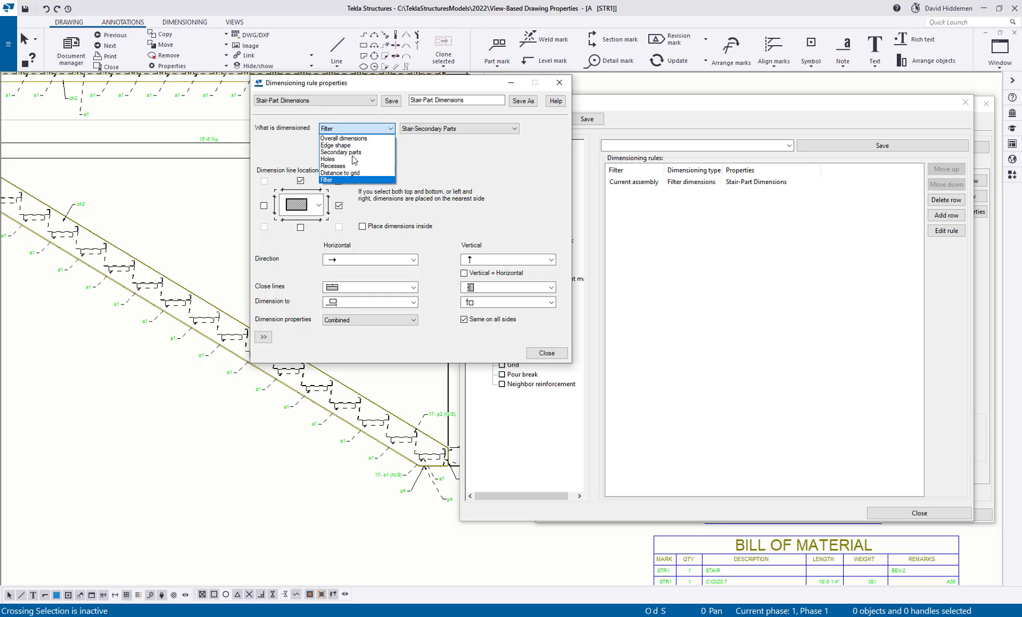
click(440, 167)
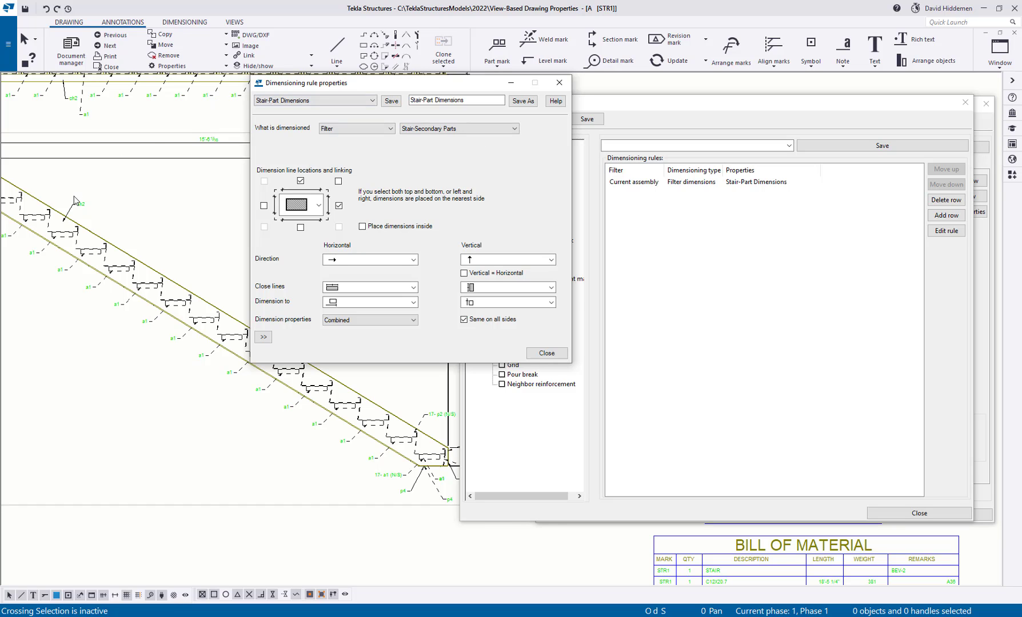
scroll(219, 99, up, 3)
scroll(125, 221, down, 3)
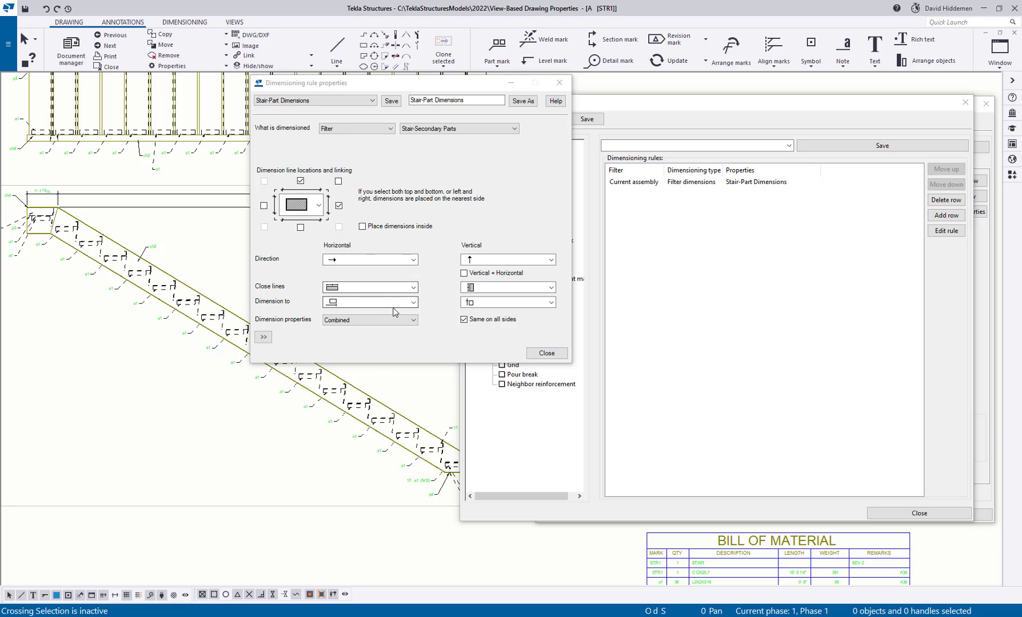
click(263, 336)
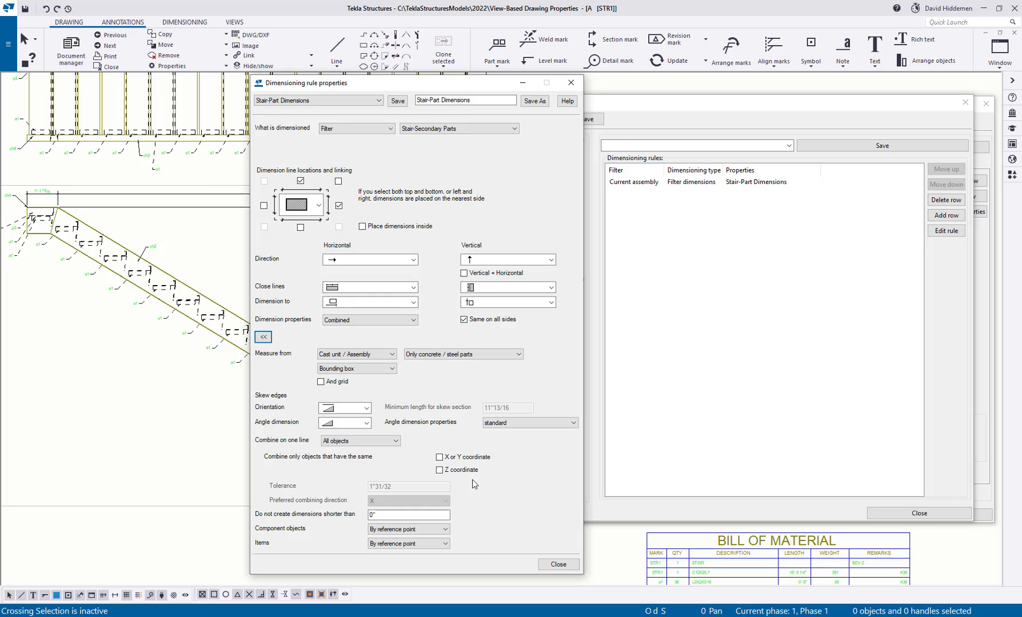
click(550, 567)
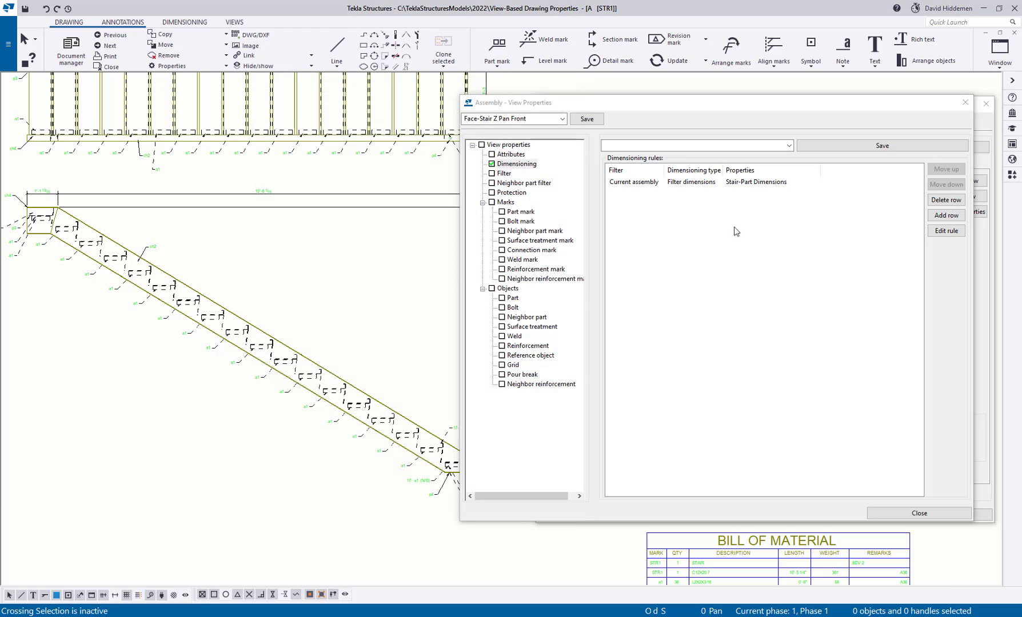
- Close the View properties and Assembly drawing properties dialogs
scroll(365, 275, down, 2)
scroll(348, 279, down, 1)
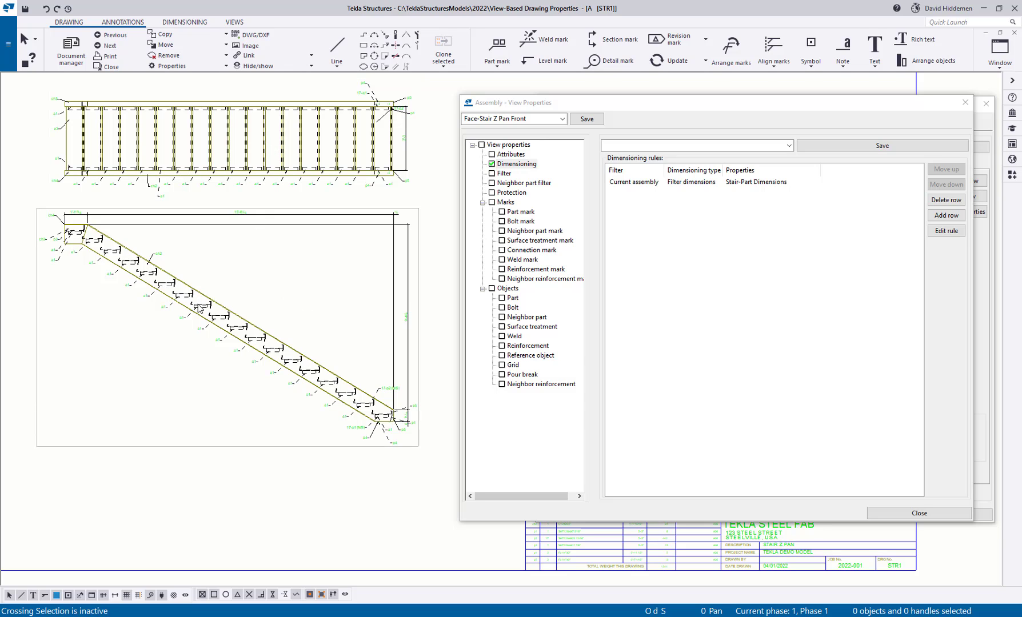
click(965, 103)
click(992, 112)
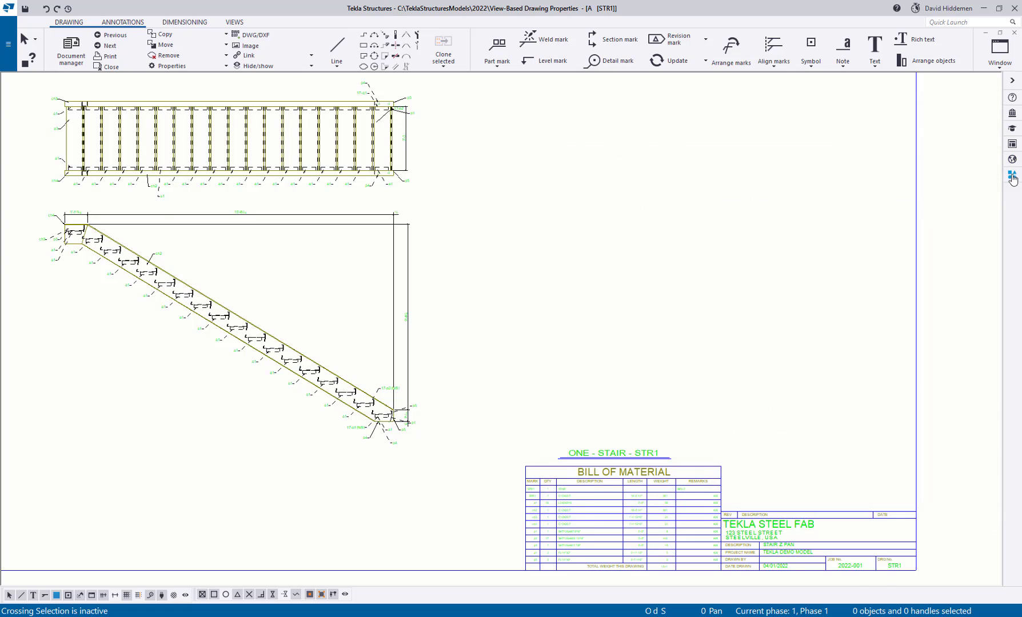
- Show the US Extensions group in Applications & components and move to drawing STR2
click(1013, 176)
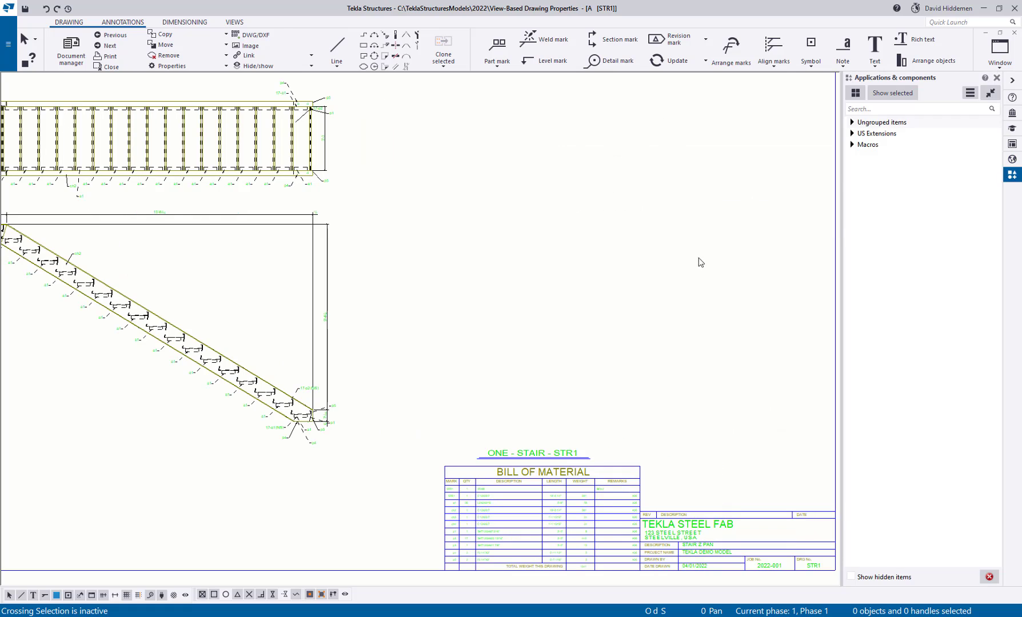
click(852, 133)
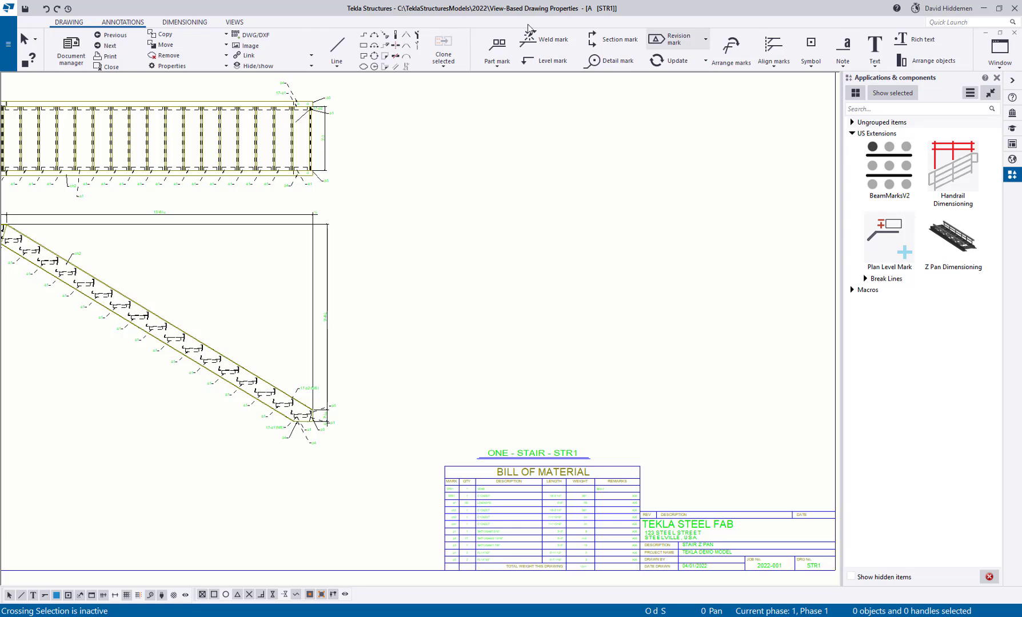
click(110, 47)
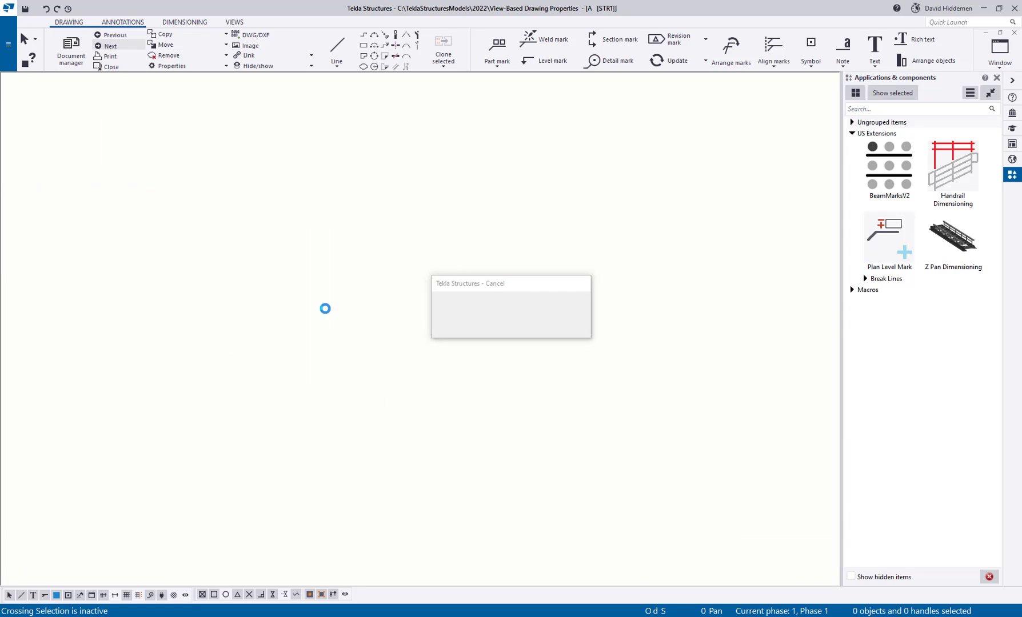
scroll(446, 393, up, 6)
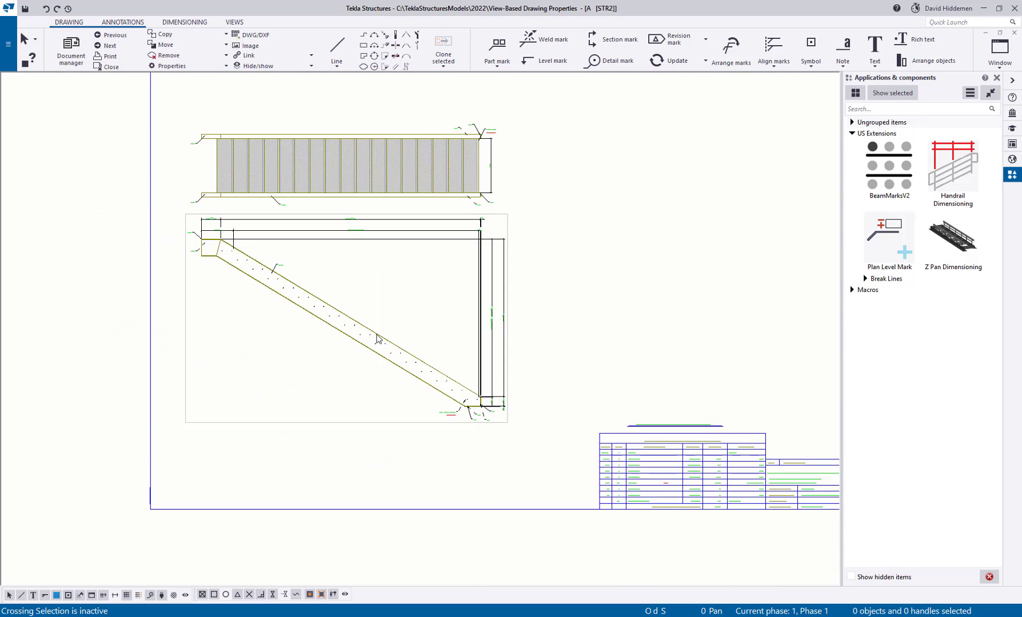
click(410, 352)
scroll(652, 361, up, 3)
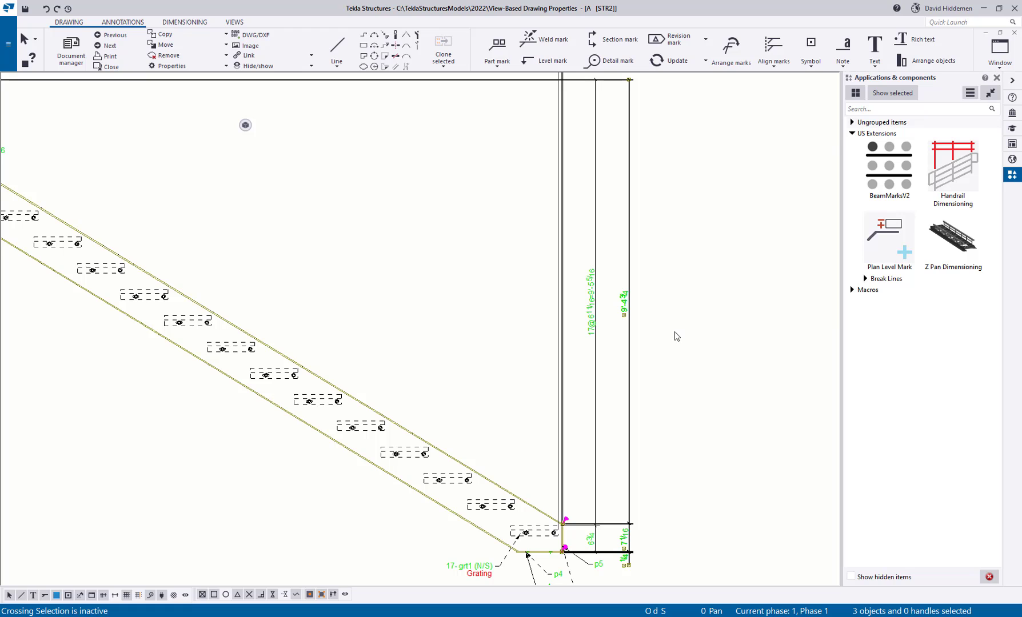
click(597, 292)
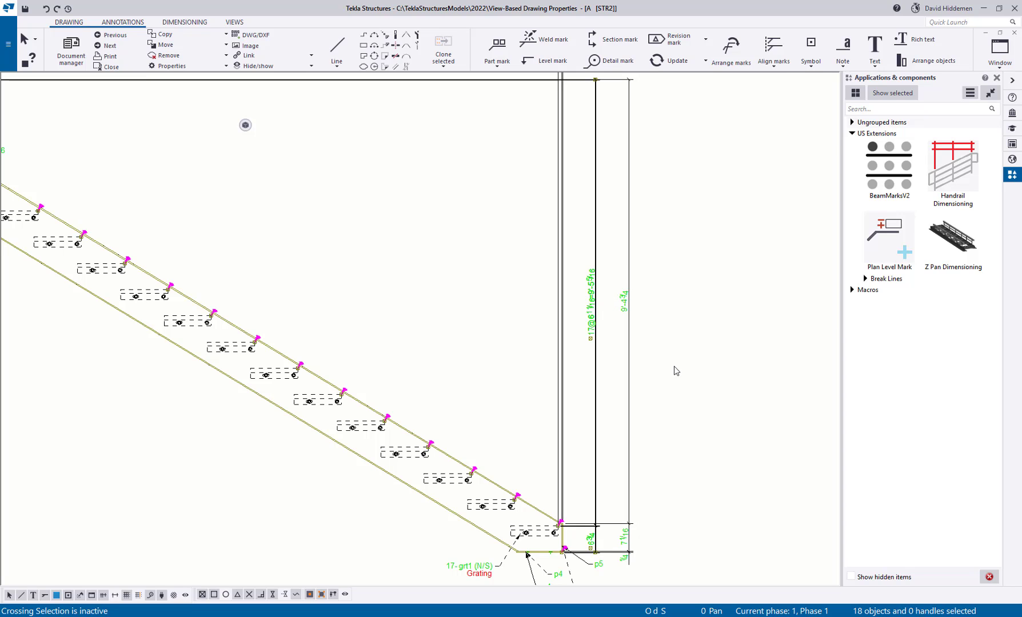
scroll(597, 326, up, 3)
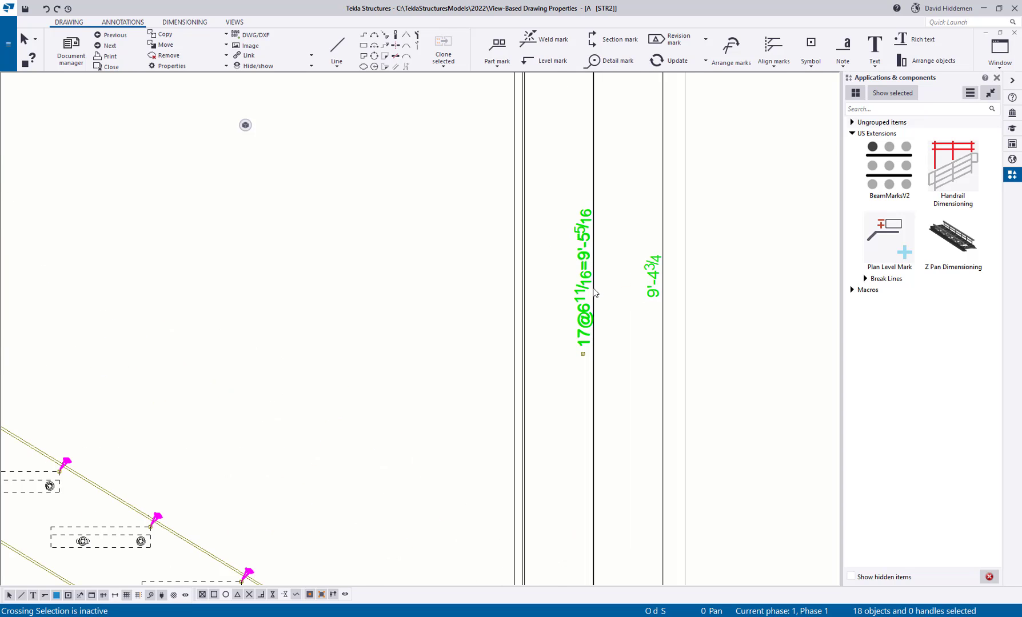
scroll(594, 292, down, 5)
middle_drag(380, 308, 446, 297)
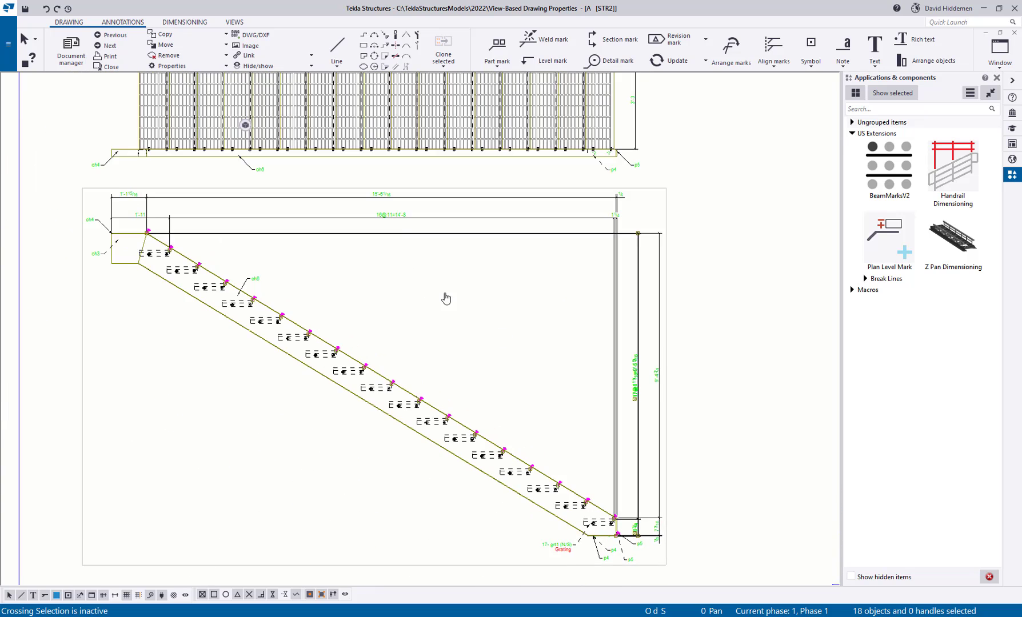
scroll(451, 255, up, 5)
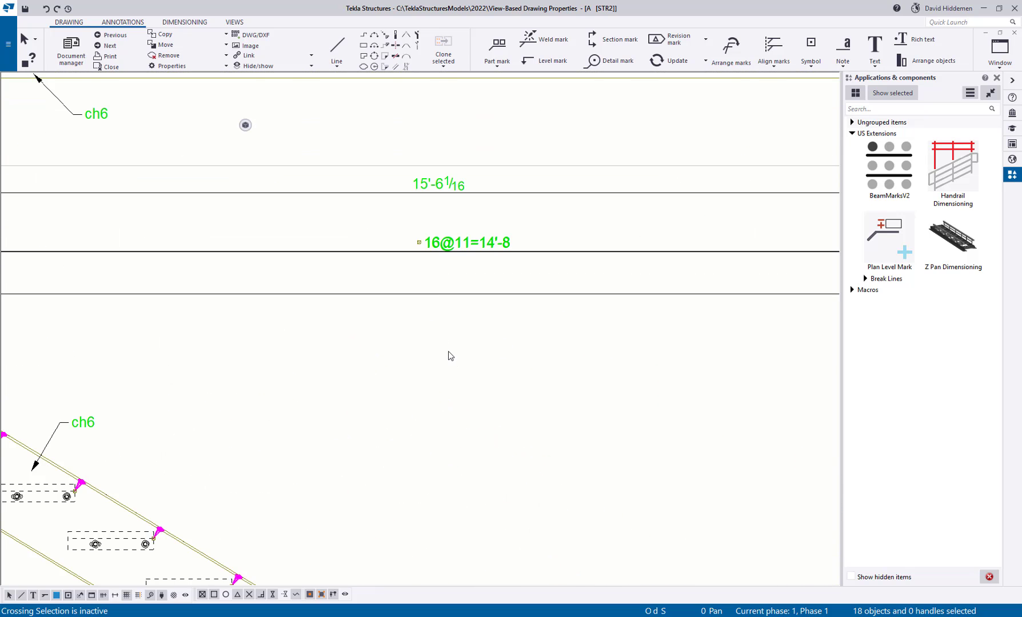
scroll(442, 324, down, 3)
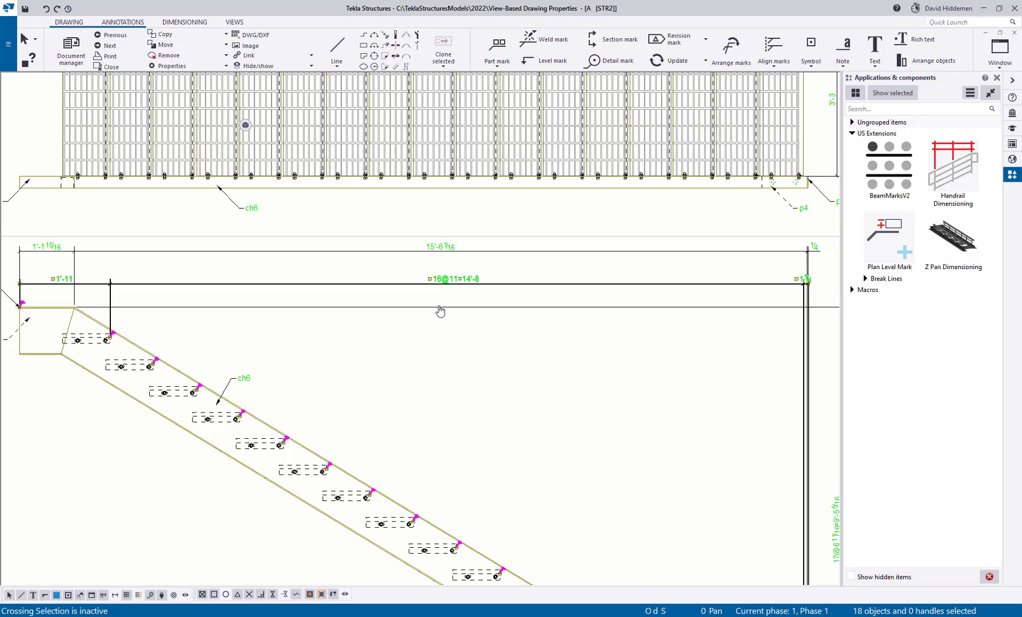
scroll(438, 328, down, 2)
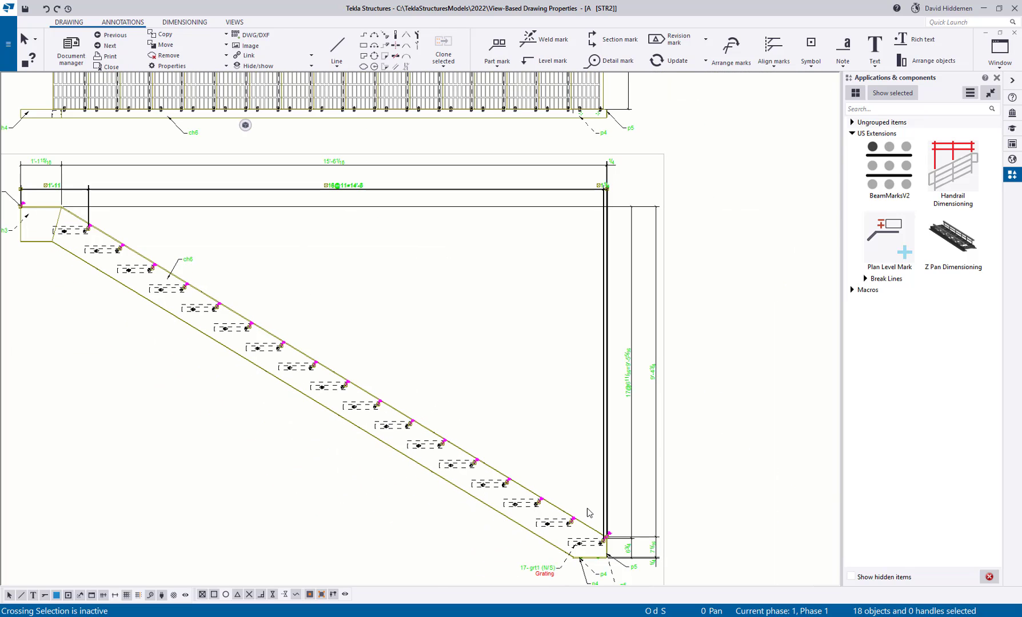
click(449, 245)
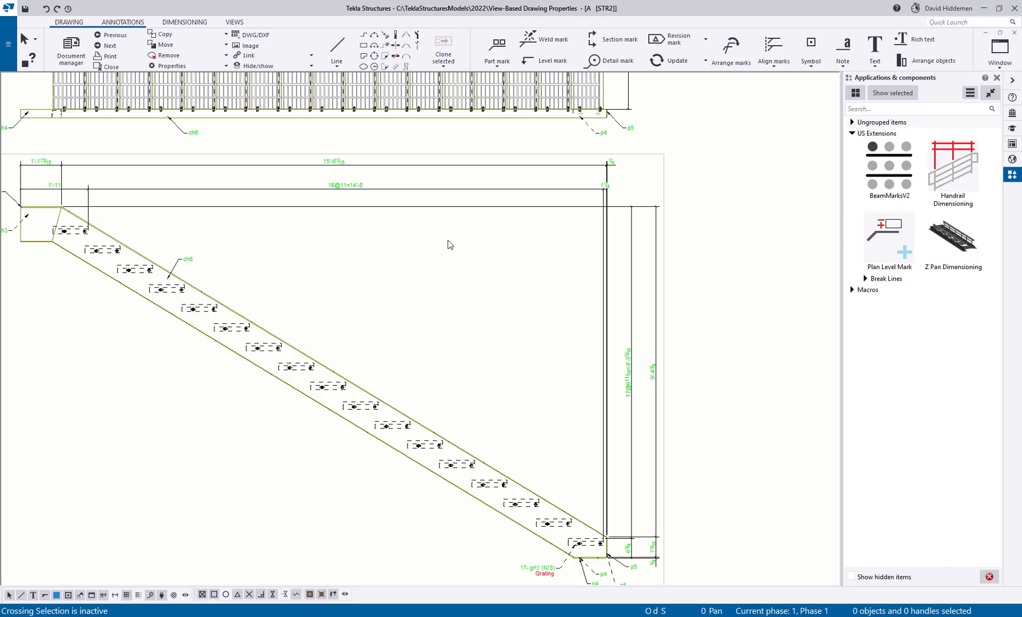
scroll(467, 264, down, 2)
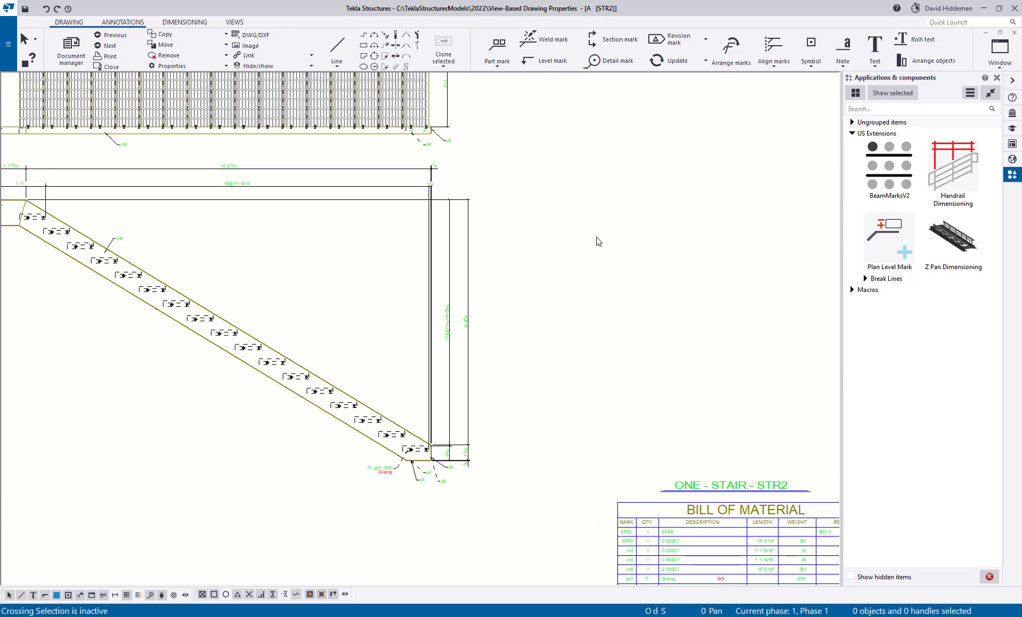
double_click(597, 240)
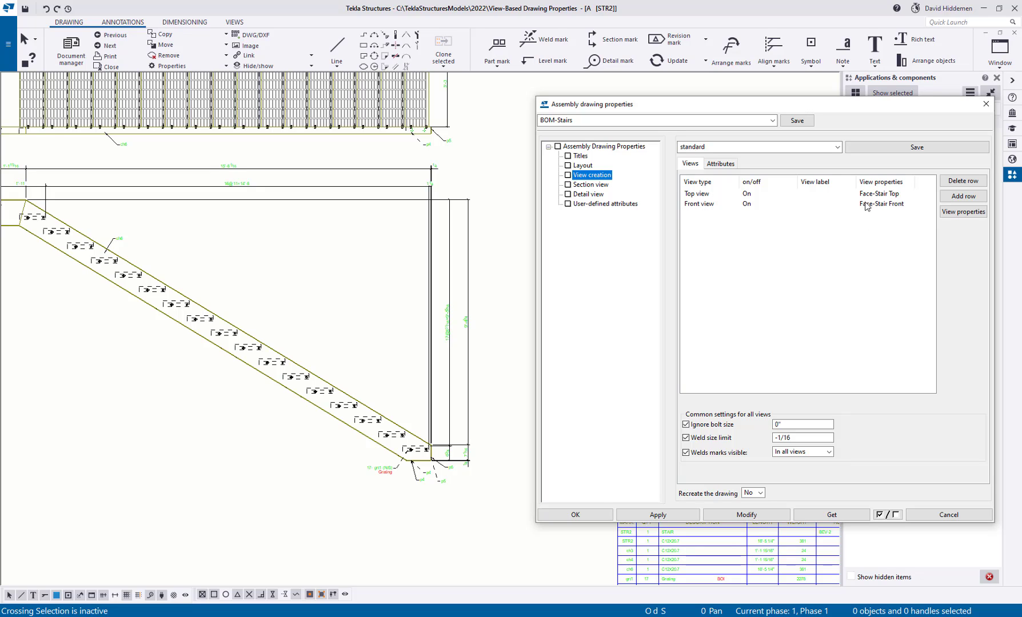
- Select the Front view entry under View creation for STR2's drawing properties
click(930, 205)
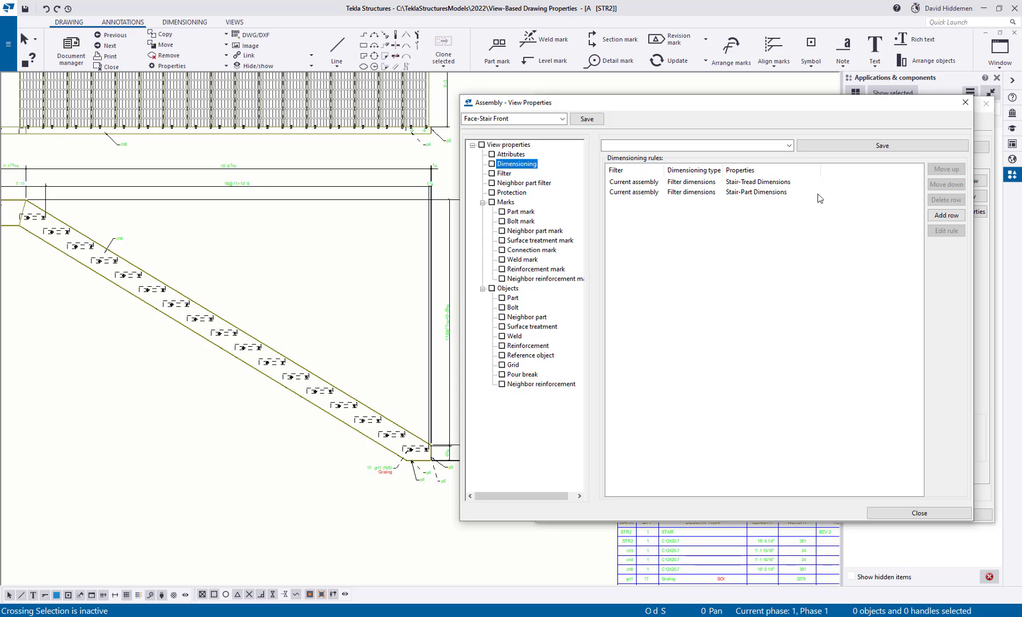
- Review the Stair-Tread Dimensions rule, then close the rule, view and drawing property dialogs
click(842, 184)
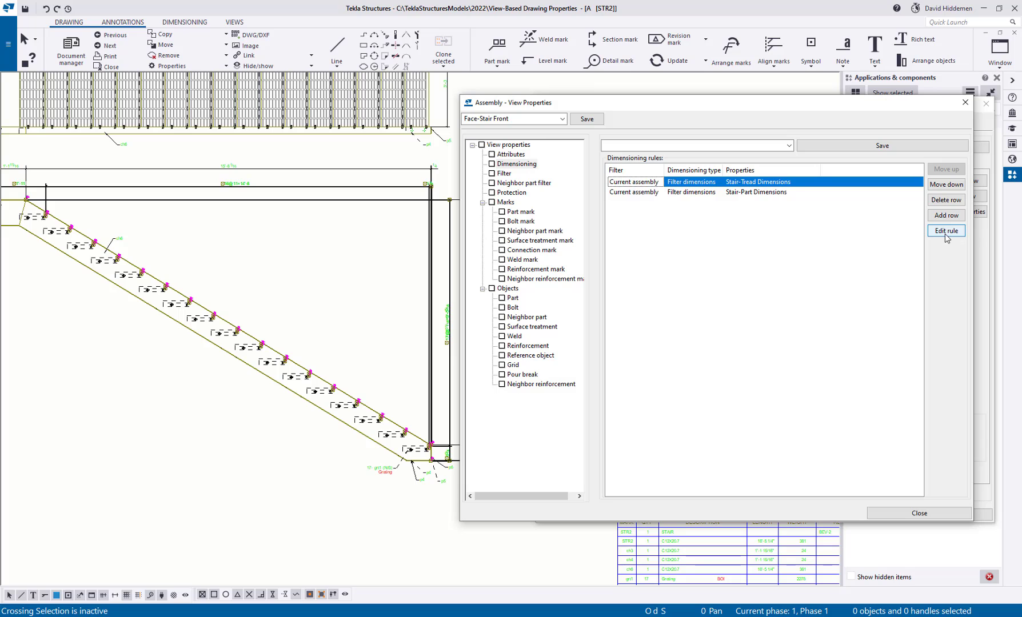
click(946, 231)
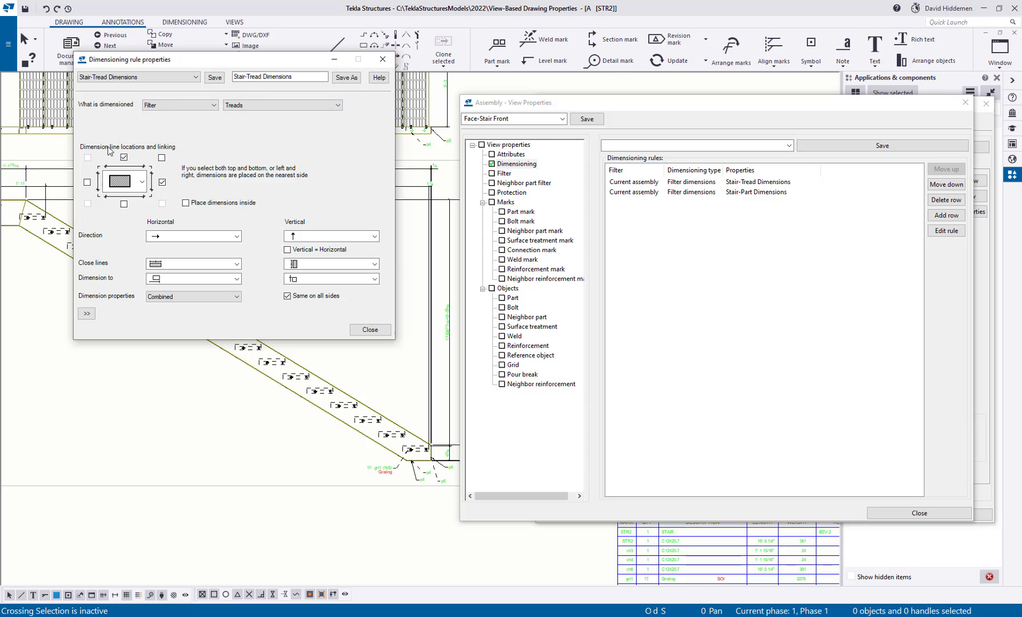
click(124, 157)
click(368, 329)
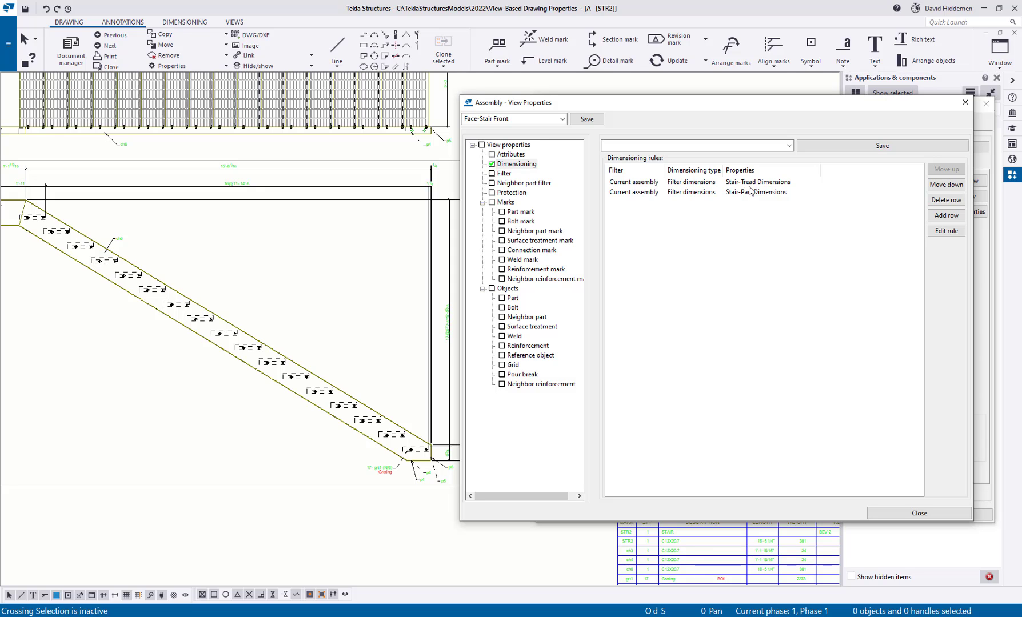
click(965, 103)
click(986, 104)
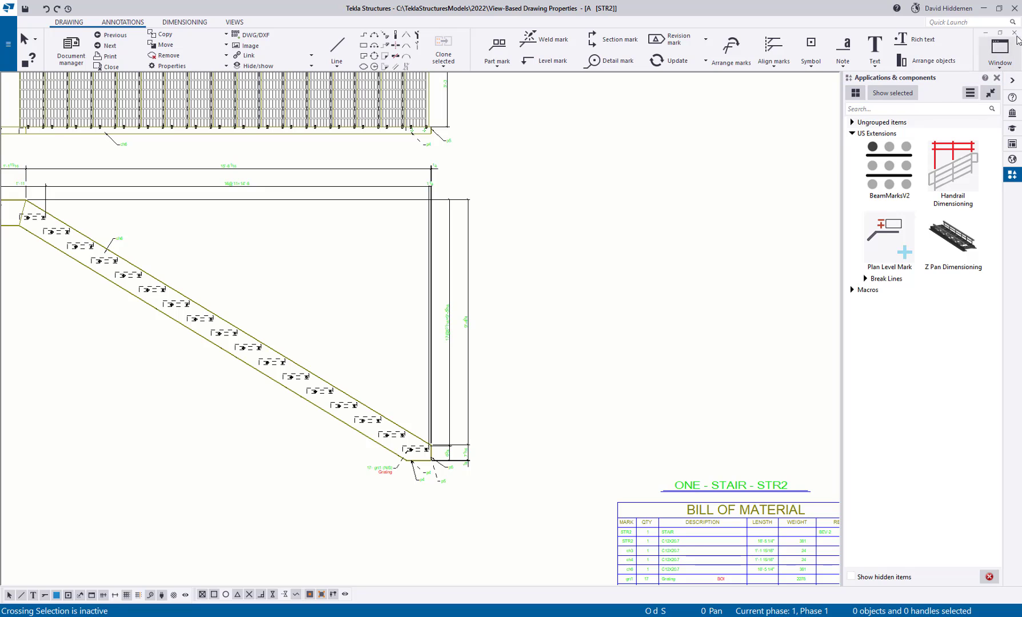
- Return to the 3D model and display the PLAN AT EL. +10 view from the View list
key(ctrl+w)
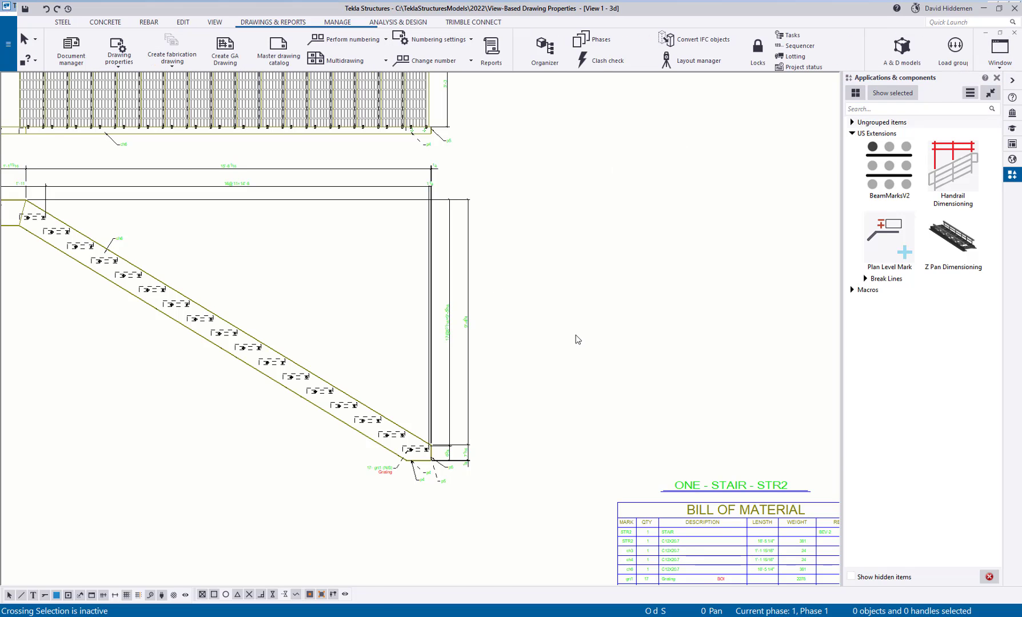
middle_drag(560, 327, 658, 329)
scroll(422, 321, down, 2)
middle_drag(422, 321, 574, 298)
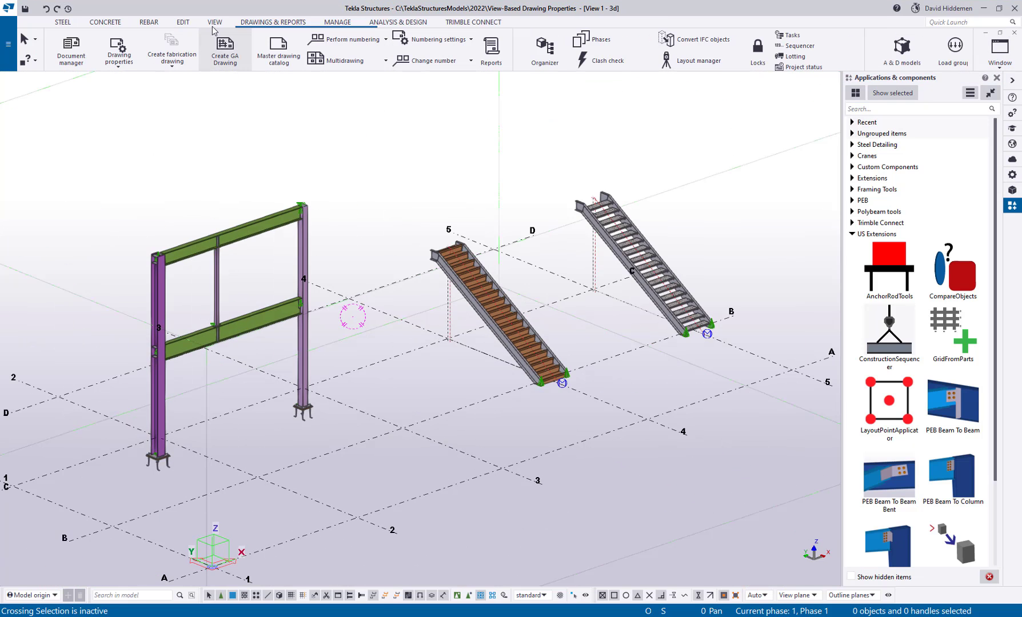
click(215, 22)
click(91, 57)
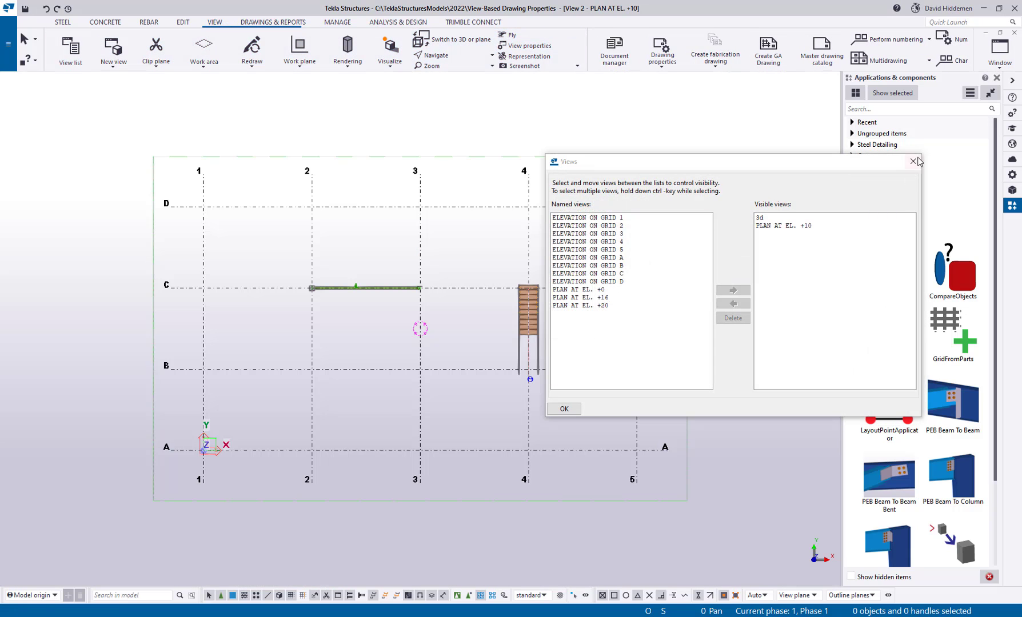
click(913, 161)
- Create a general arrangement drawing of PLAN AT EL. +10 with the Plan properties, opening it afterward
right_click(479, 252)
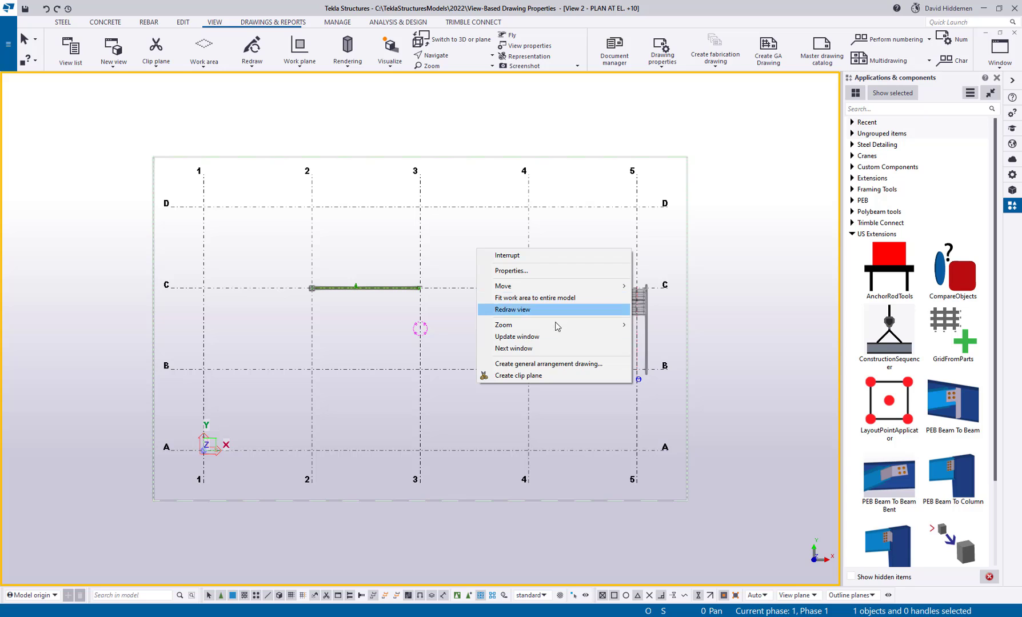
click(557, 364)
click(208, 247)
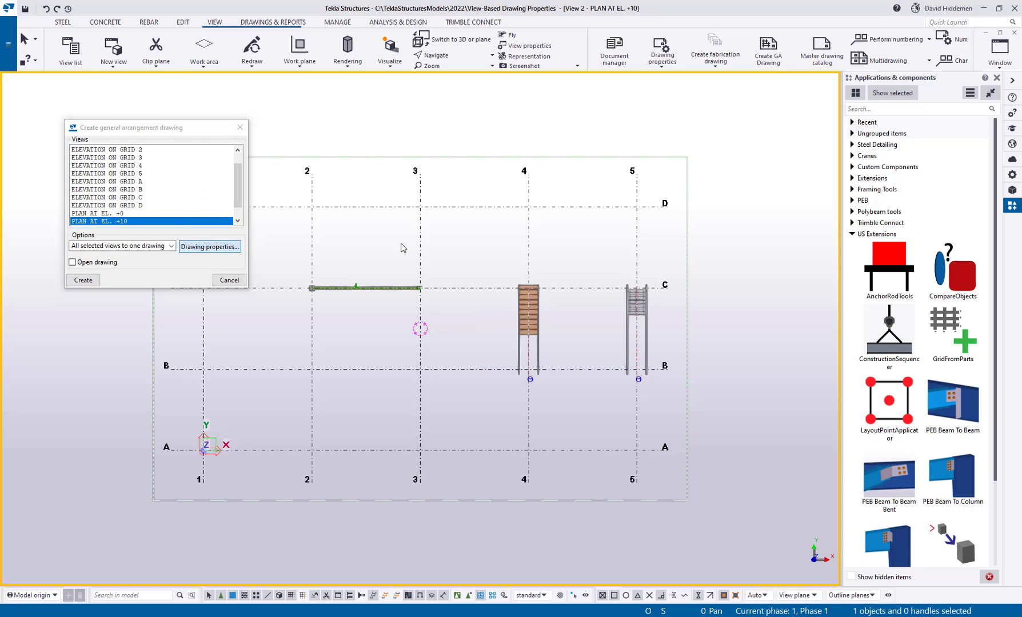
click(534, 158)
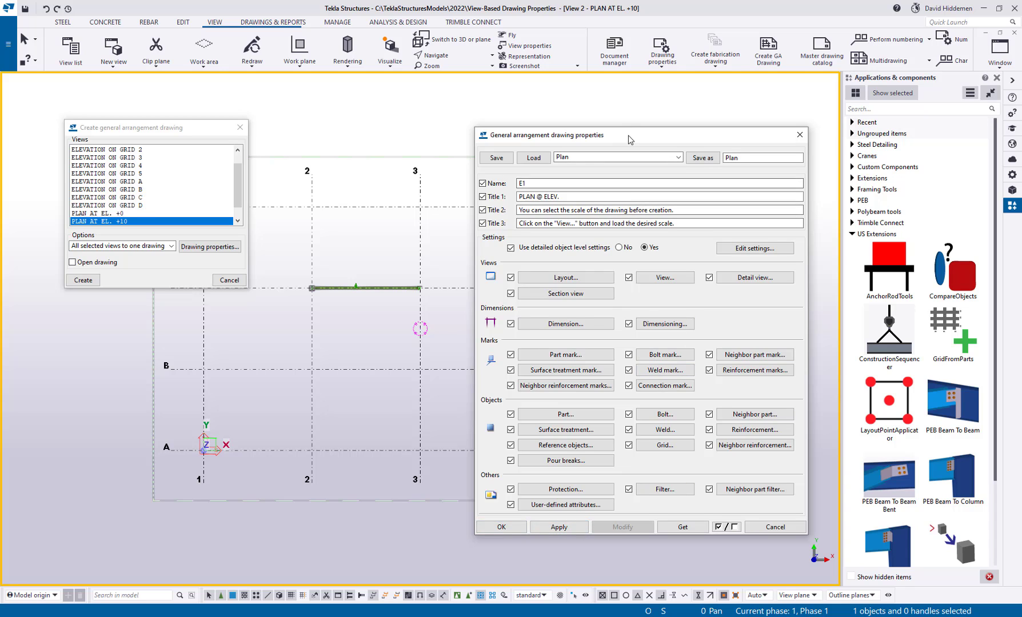
drag(630, 138, 580, 94)
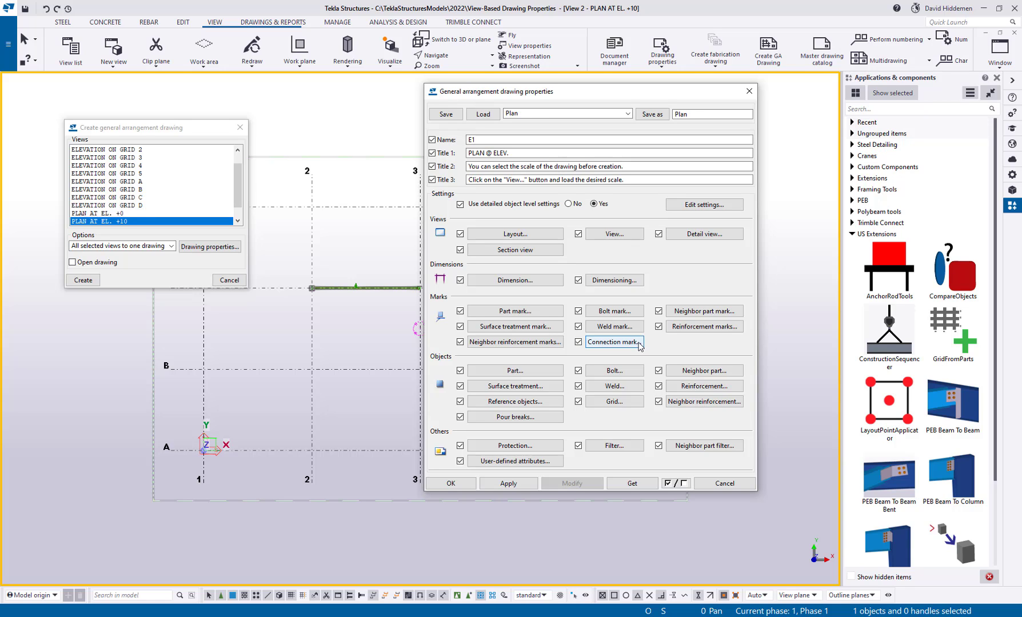
click(509, 483)
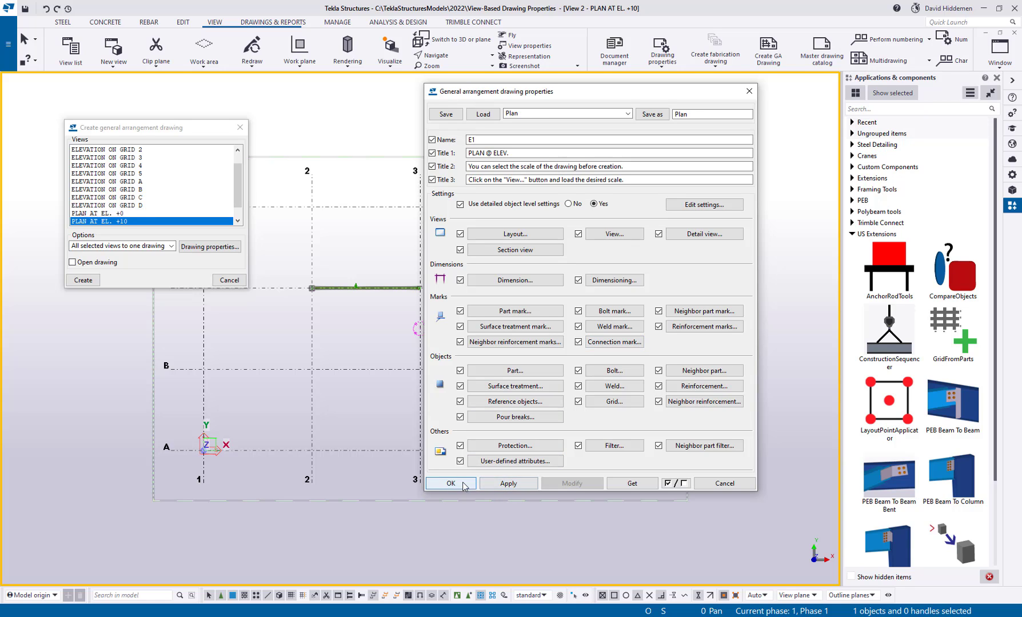
click(450, 483)
click(80, 263)
click(85, 282)
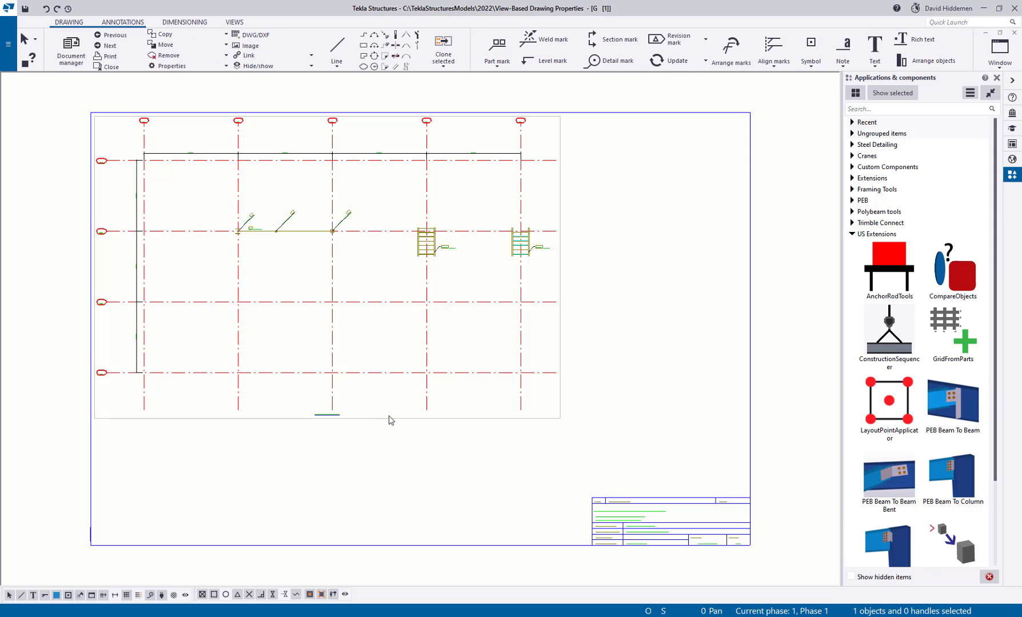
- Drag the plan's top dimension line upward and the left vertical dimension line further left
scroll(318, 172, up, 3)
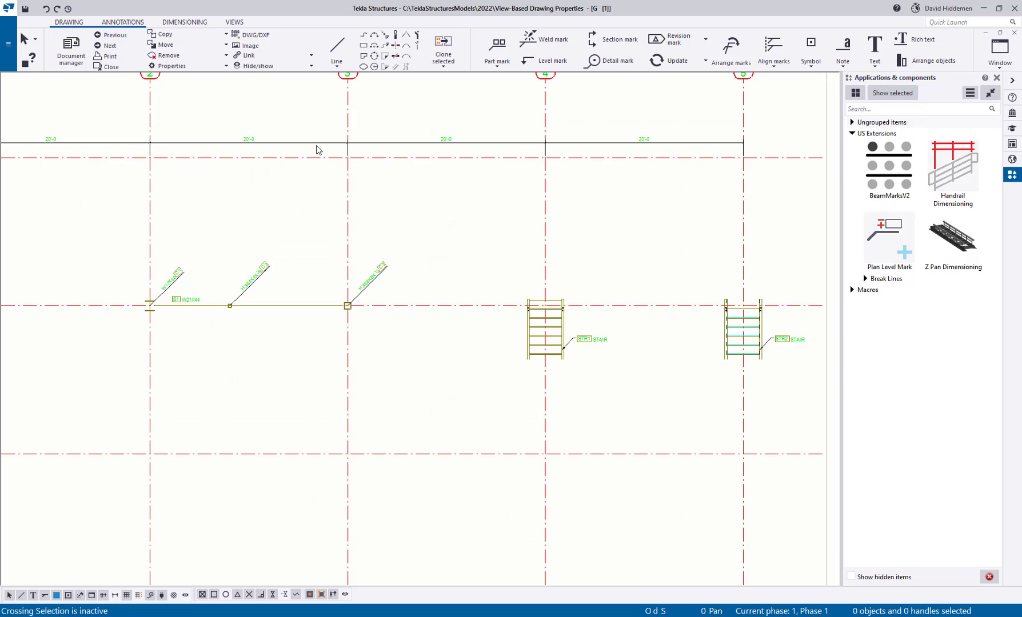
click(326, 143)
drag(326, 143, 331, 102)
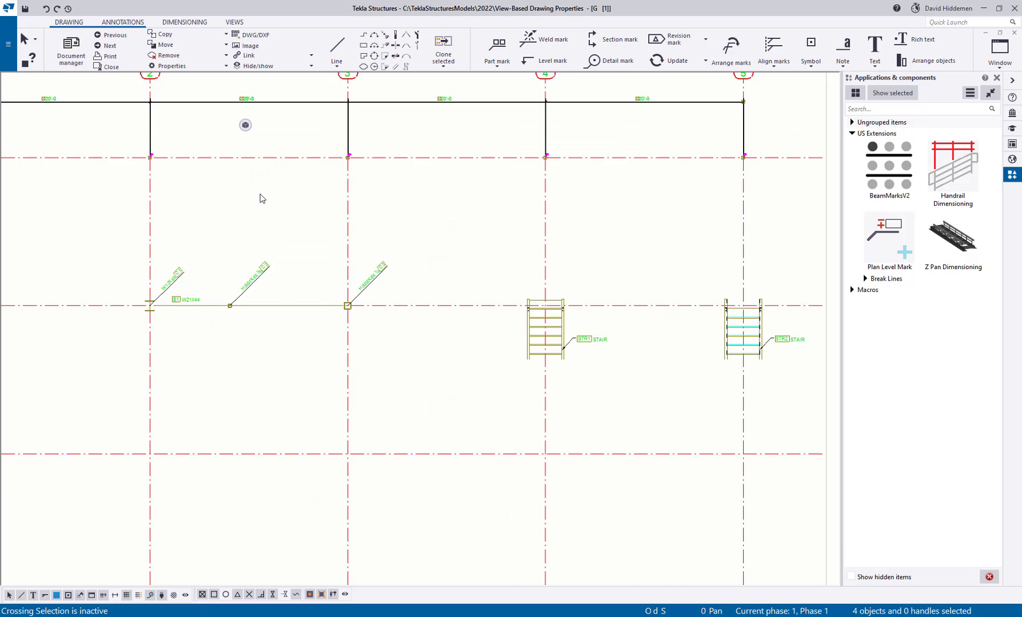
middle_drag(128, 242, 283, 248)
click(93, 284)
drag(95, 287, 56, 275)
click(441, 383)
- Review the general arrangement drawing properties and close them without changes
scroll(440, 382, up, 1)
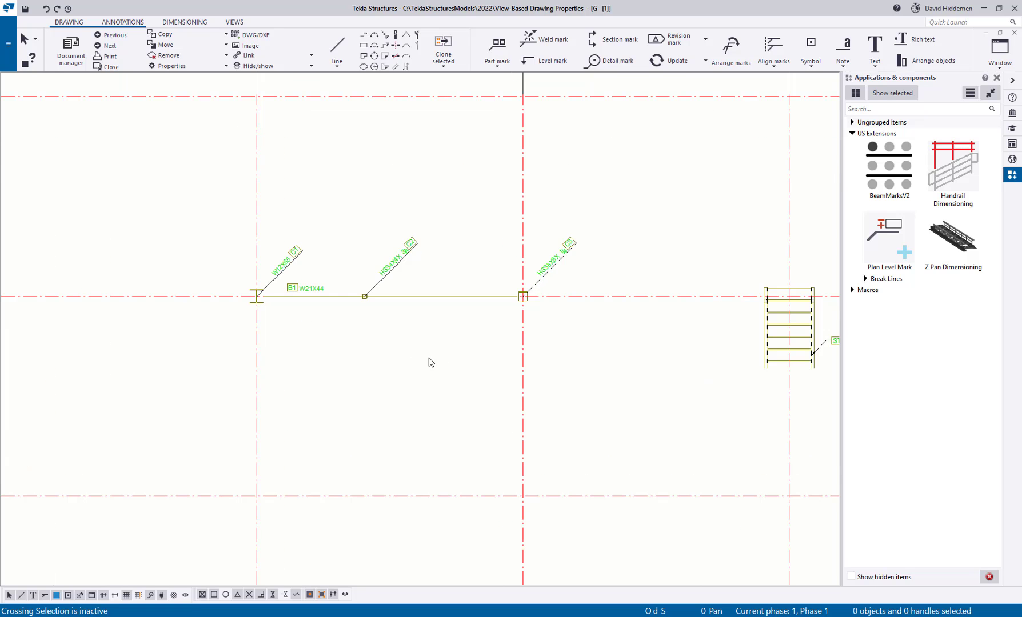
scroll(411, 444, down, 5)
middle_drag(353, 327, 273, 283)
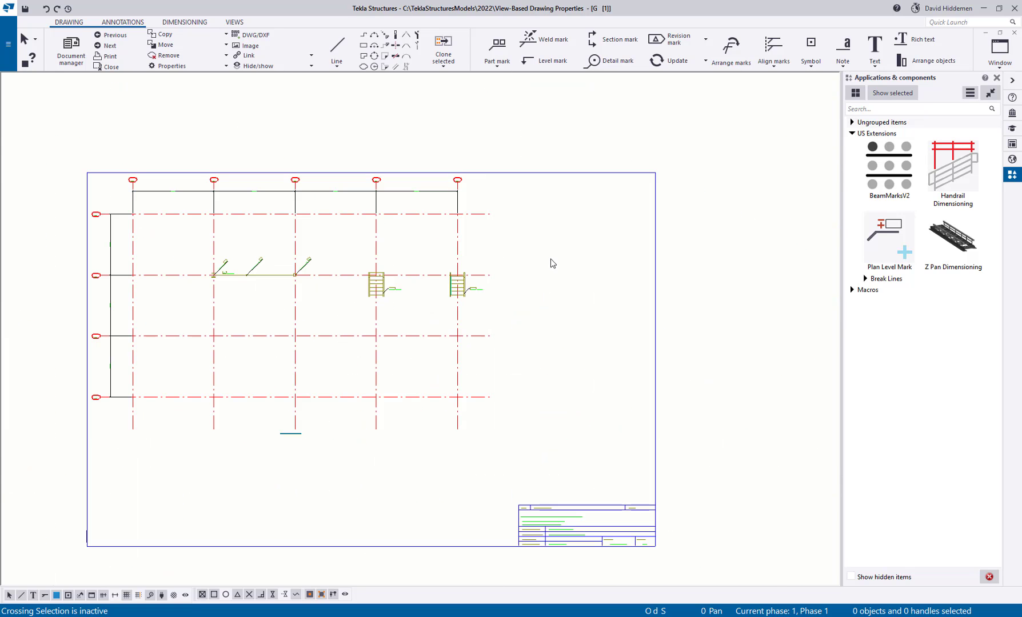
double_click(609, 255)
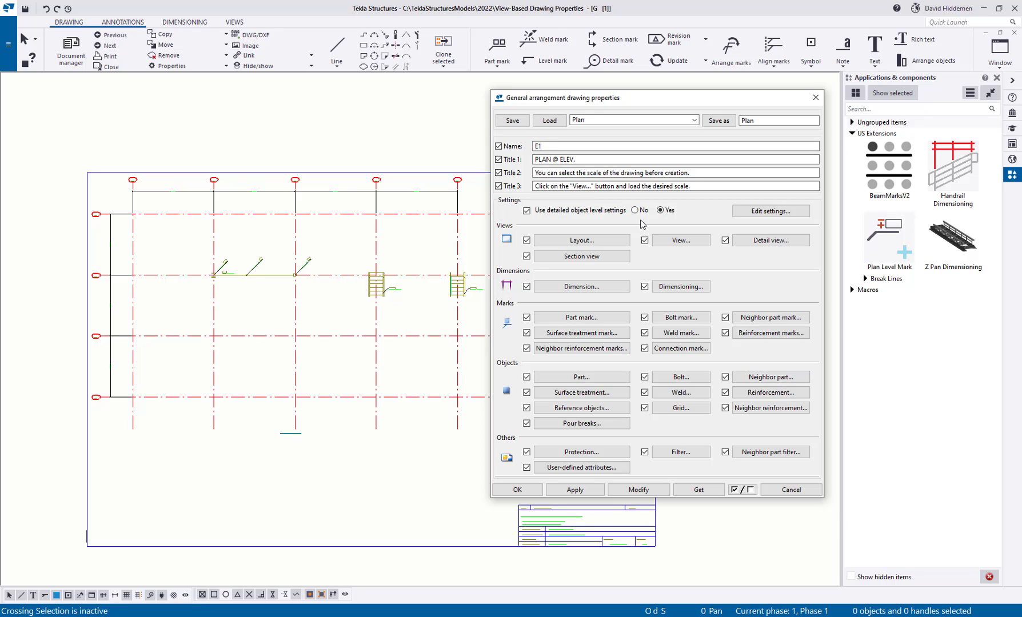
click(816, 97)
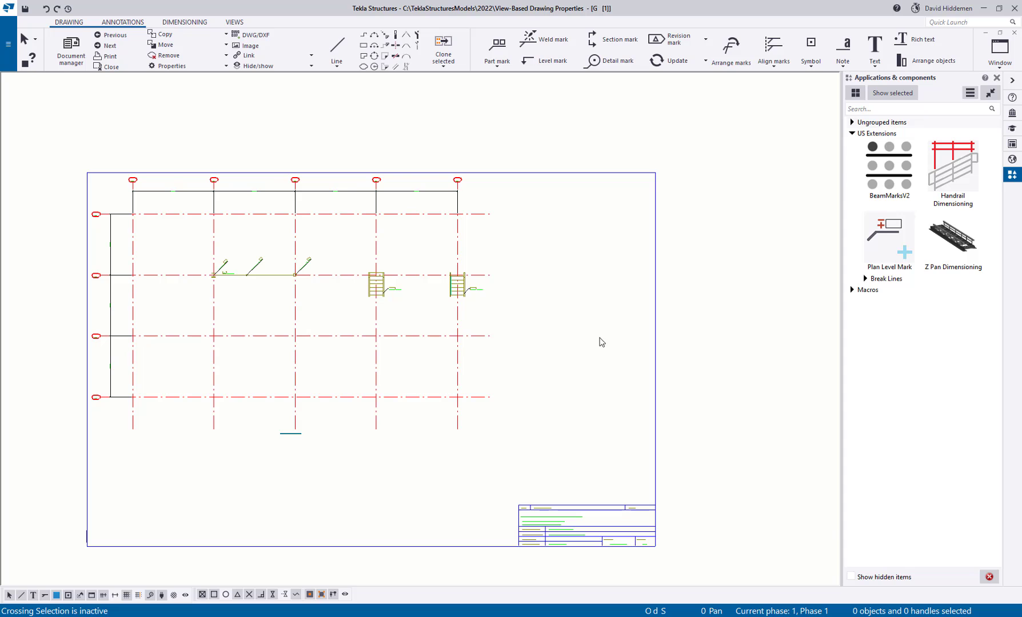
- Review the plan view's properties and dismiss them without changes
click(490, 366)
double_click(489, 367)
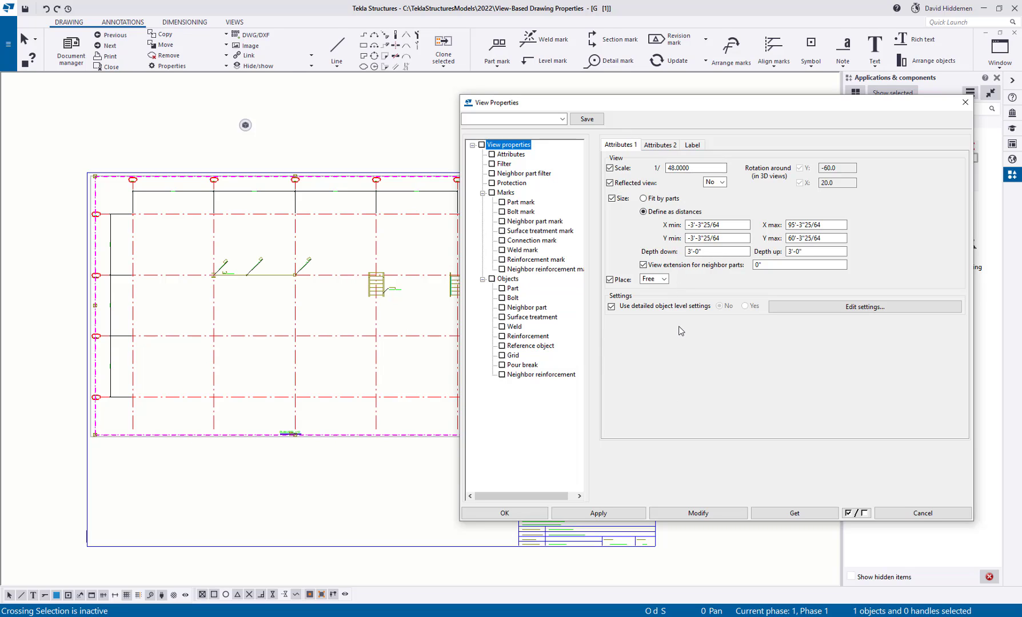
drag(919, 513, 526, 452)
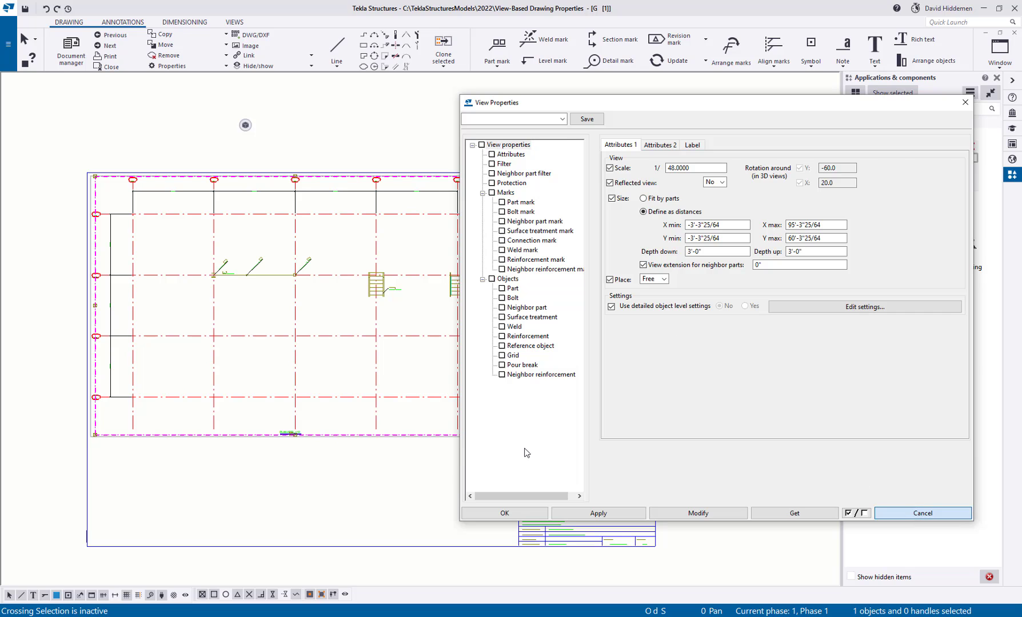
scroll(367, 334, up, 5)
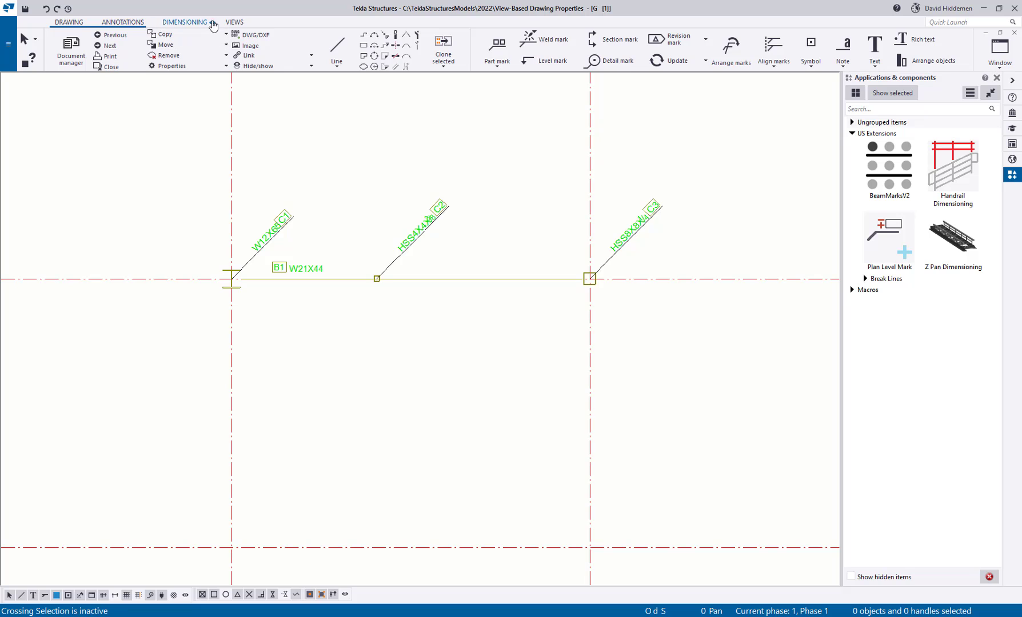
- Start a section view and apply the saved Sectcut view settings
click(235, 22)
click(111, 55)
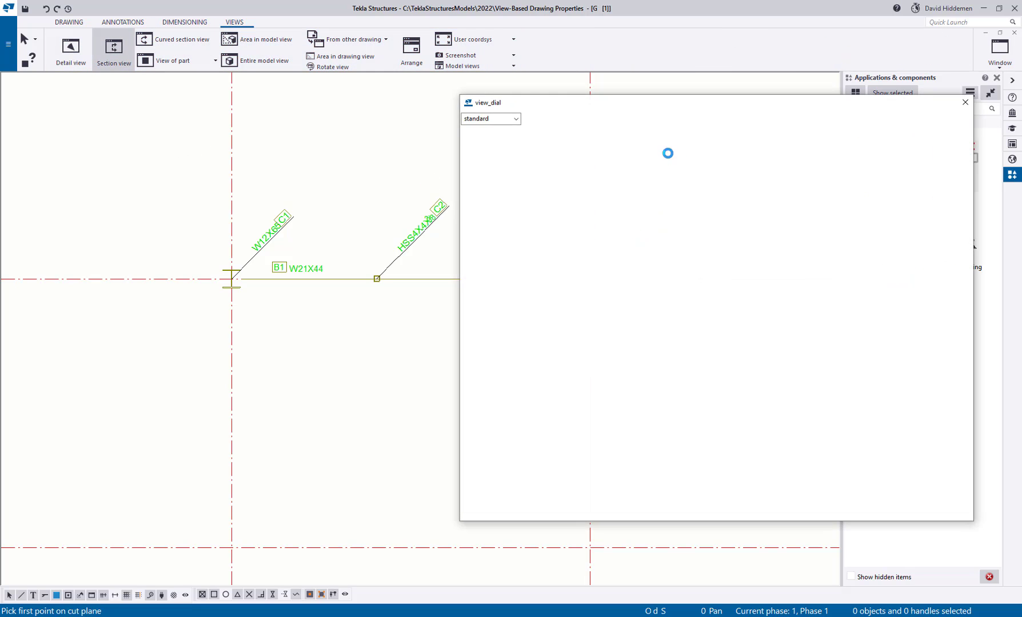
click(564, 121)
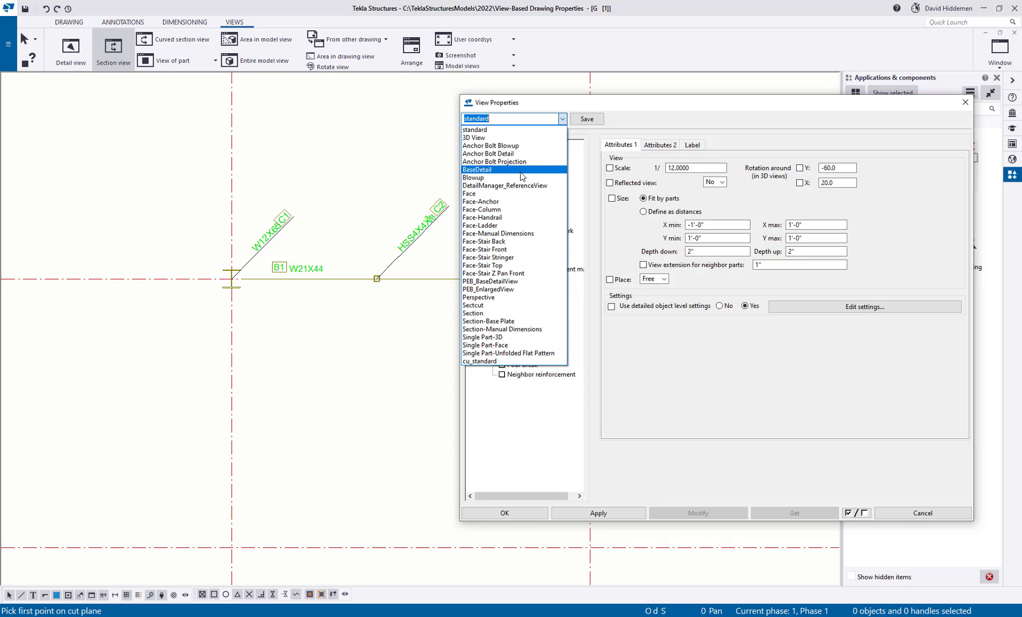
click(512, 306)
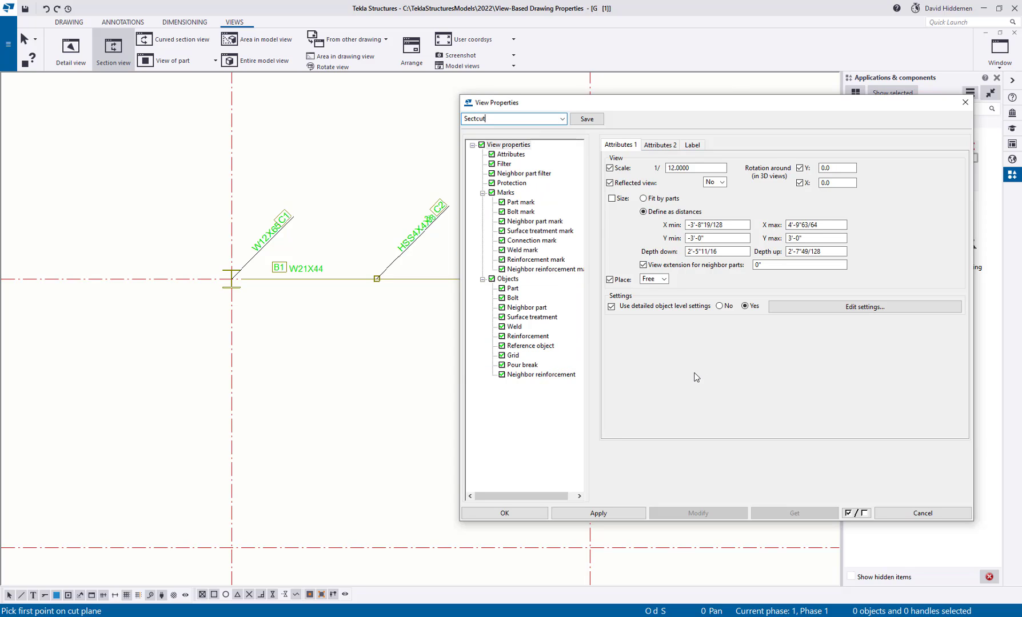
click(593, 514)
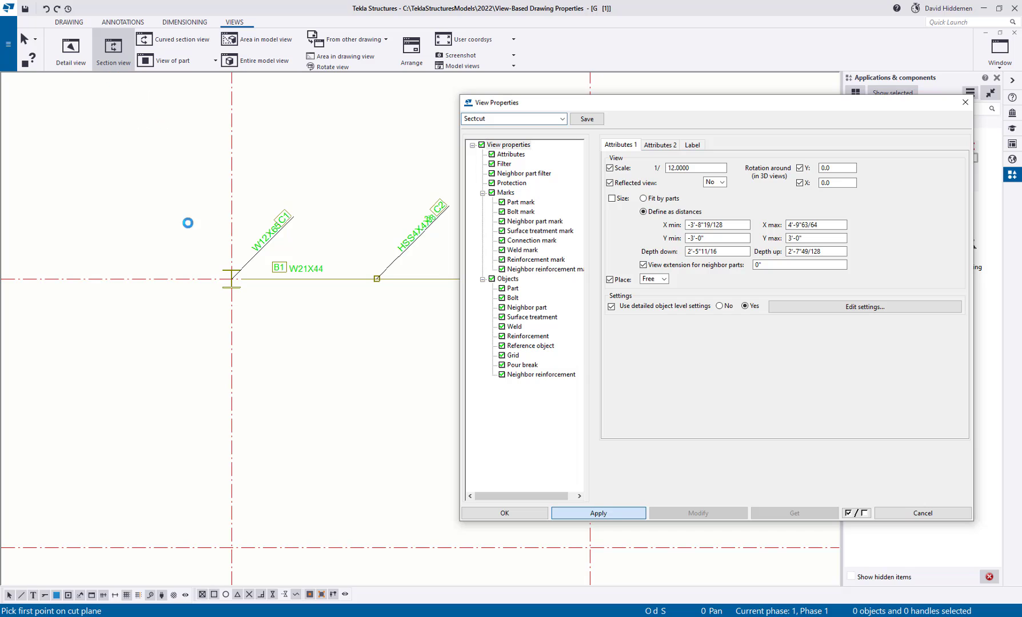
- Cut section A across the W21X44 beam and place its view right of the plan
click(200, 279)
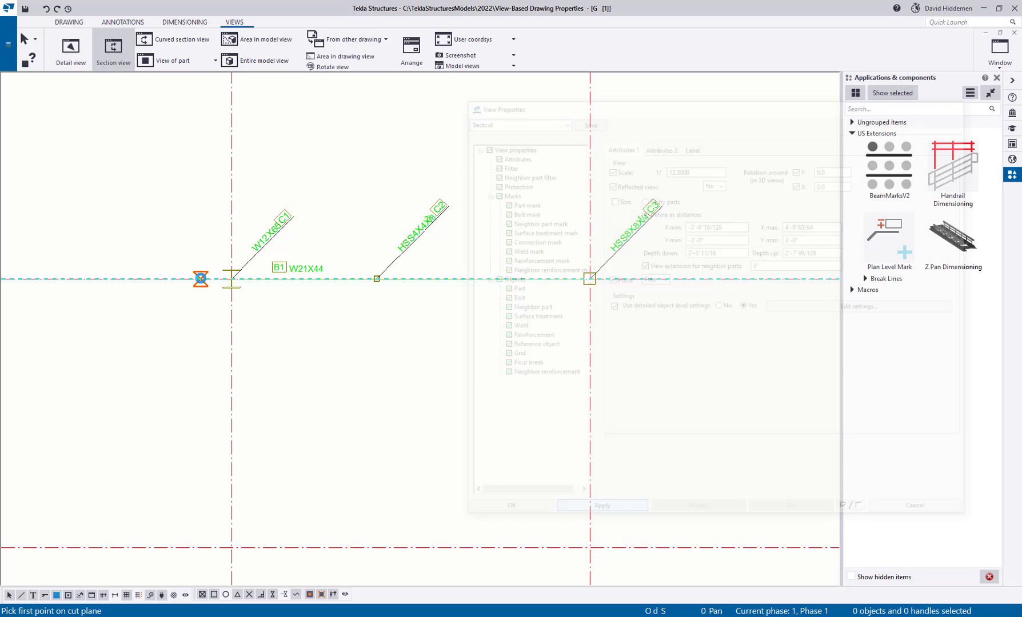
click(448, 259)
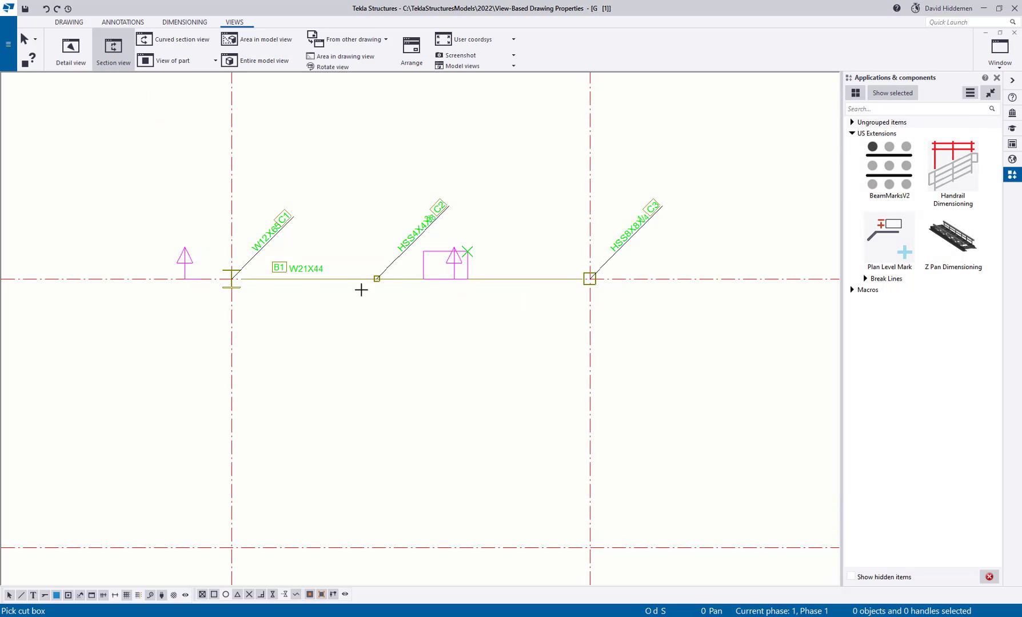
click(162, 305)
scroll(353, 347, down, 4)
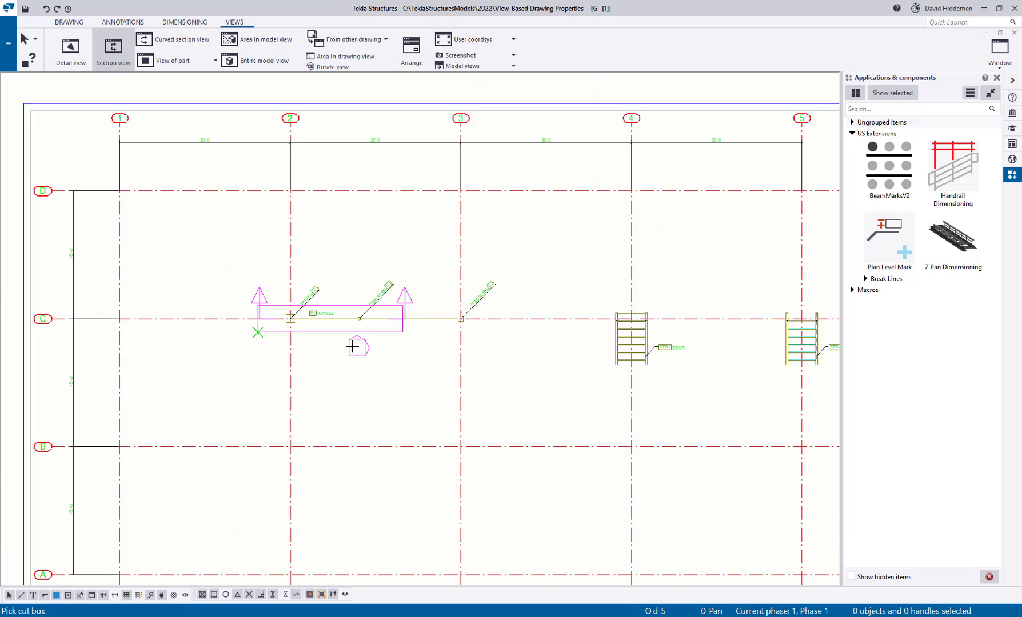
click(548, 281)
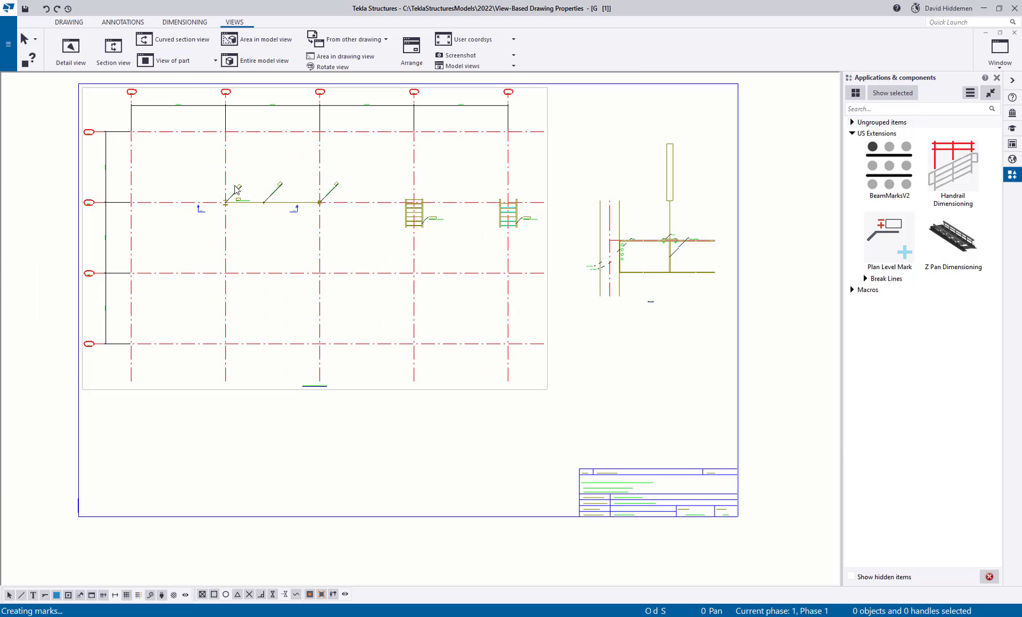
scroll(234, 191, up, 2)
scroll(206, 162, up, 3)
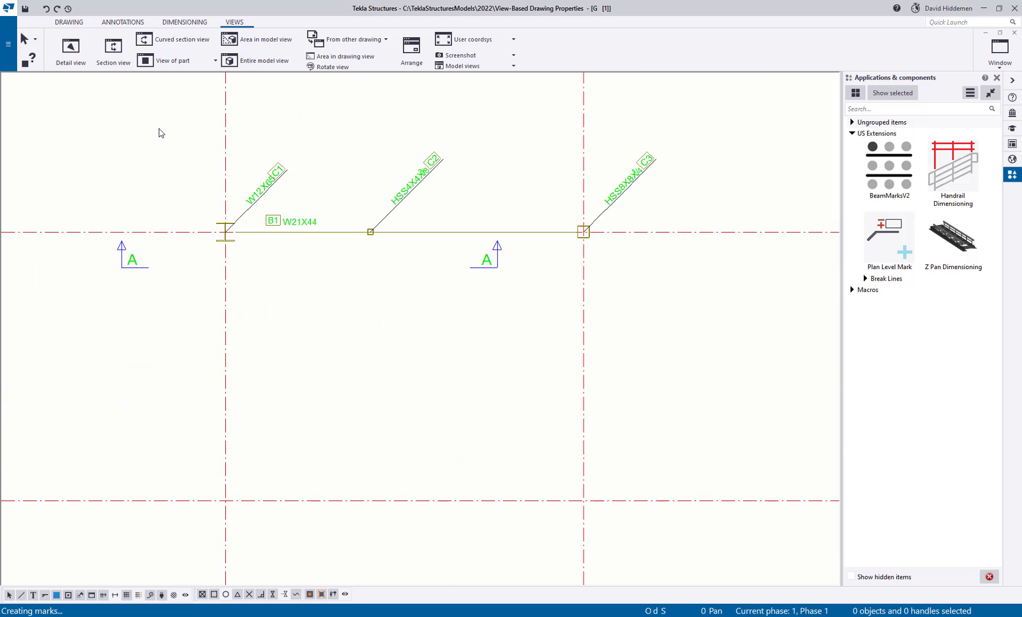
click(113, 49)
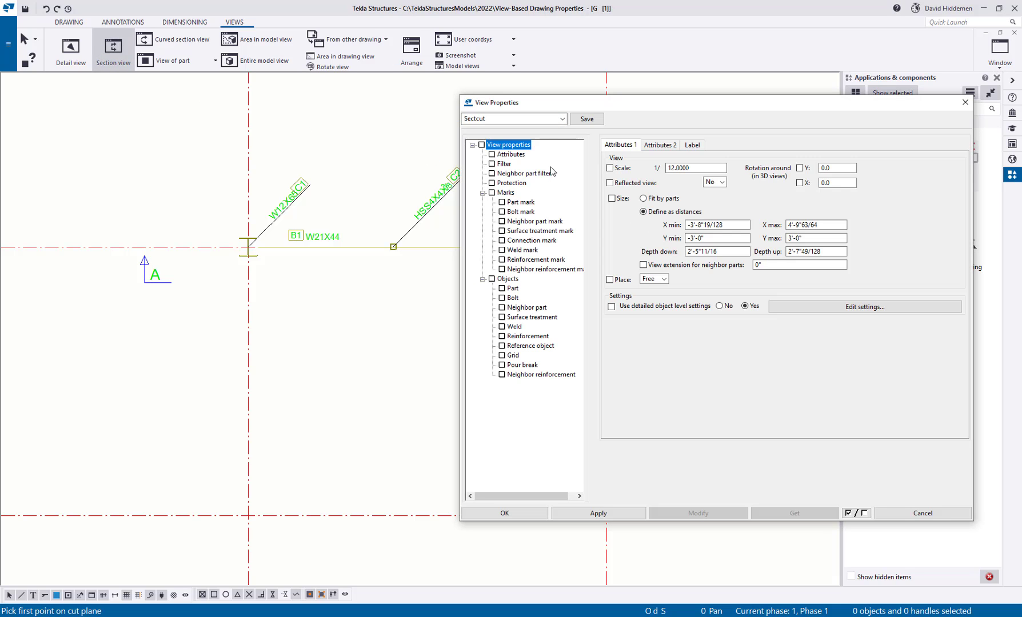
click(561, 119)
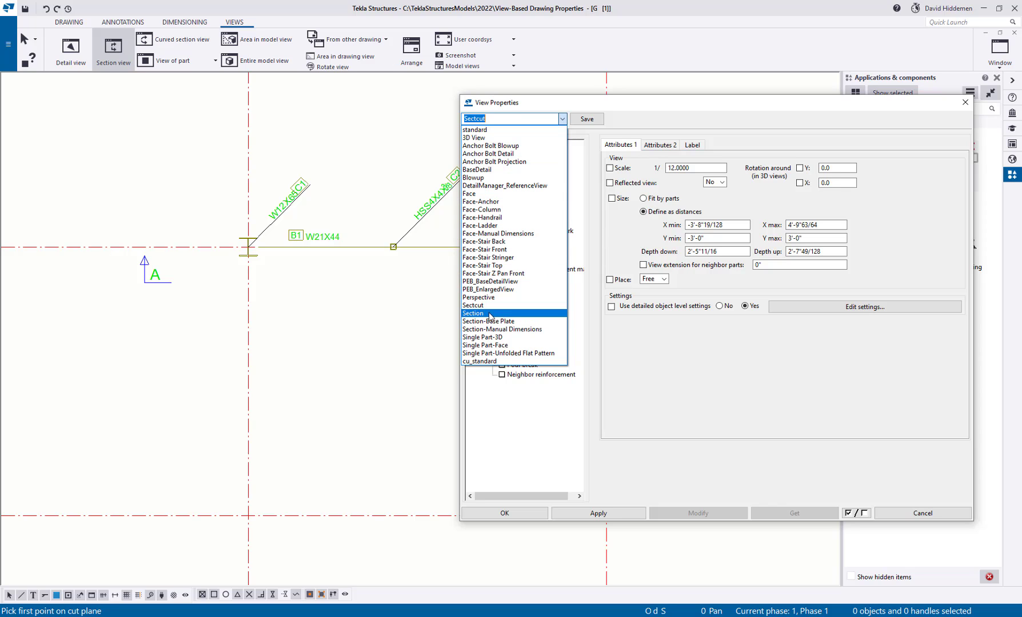
click(490, 313)
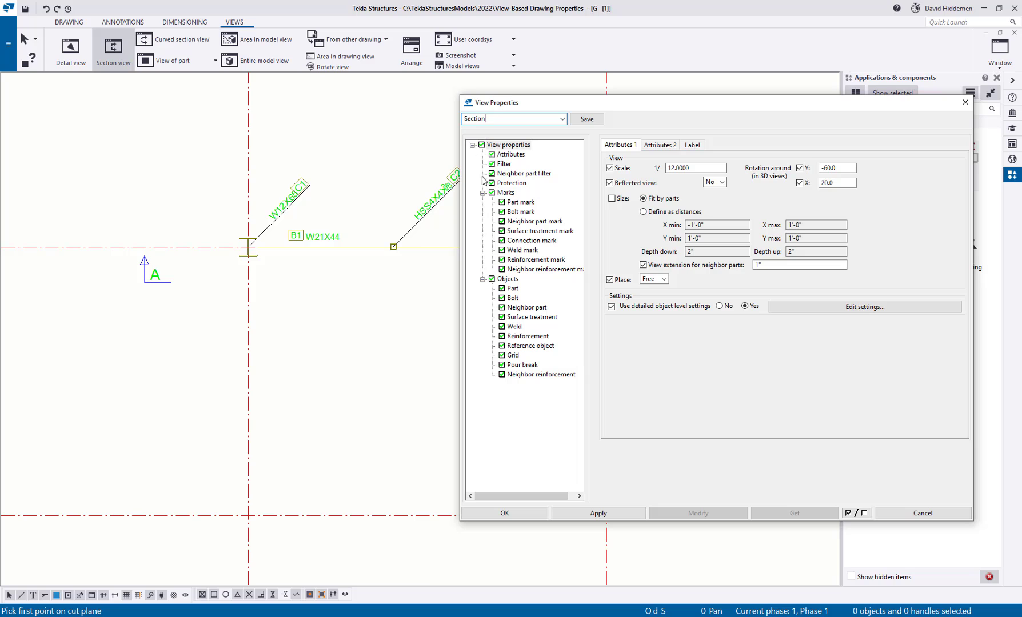
click(561, 120)
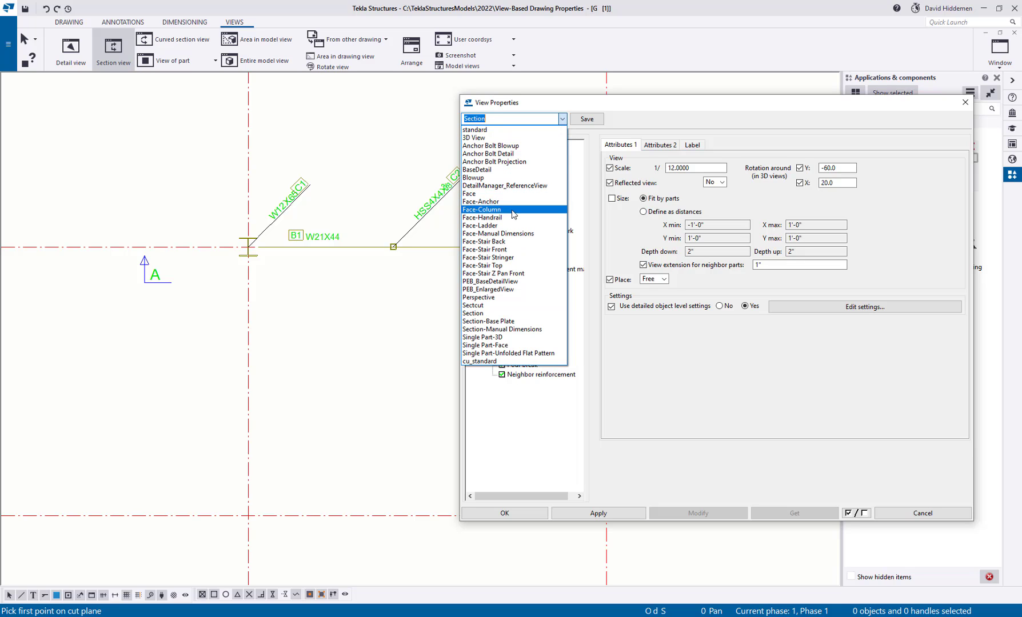
click(497, 195)
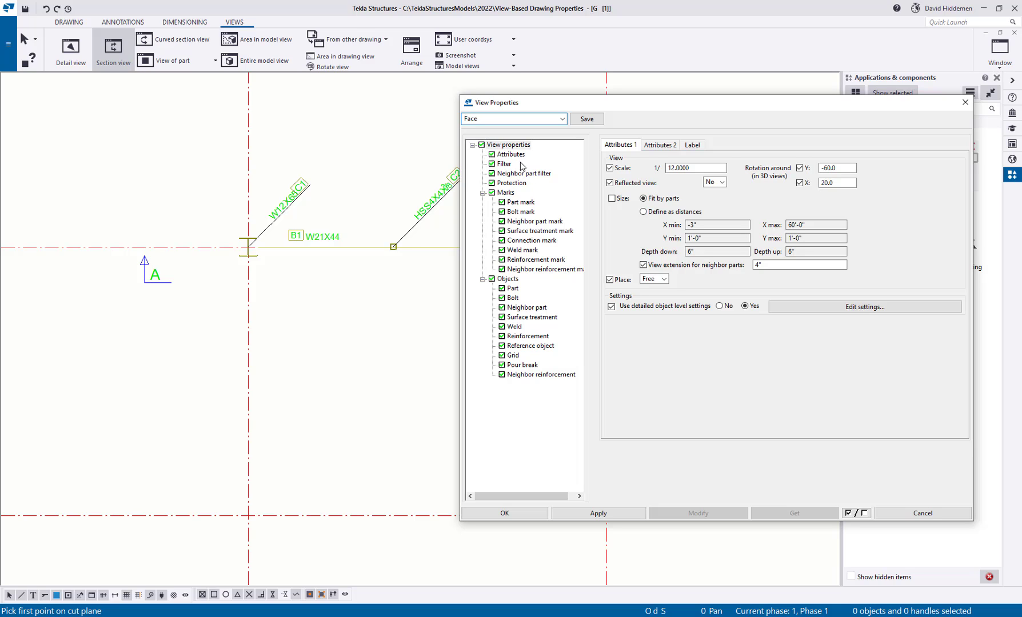
click(562, 119)
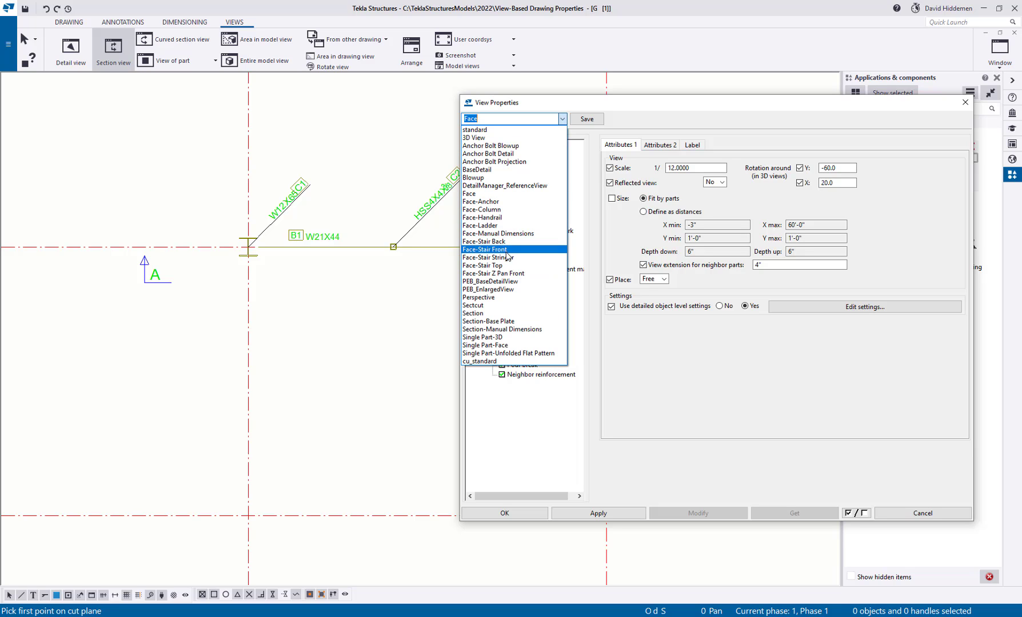
click(502, 209)
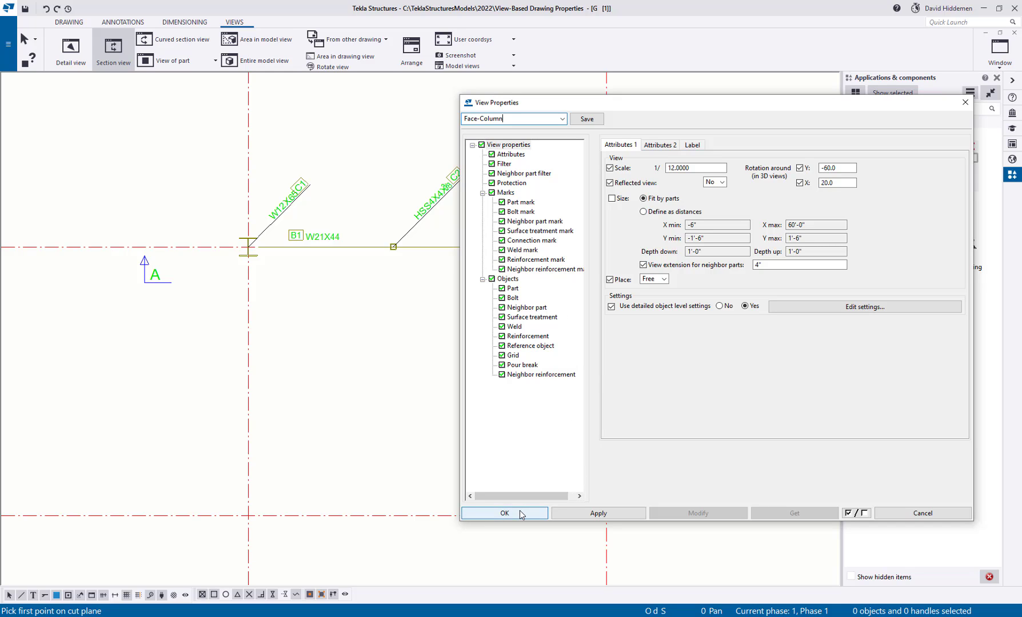
click(517, 203)
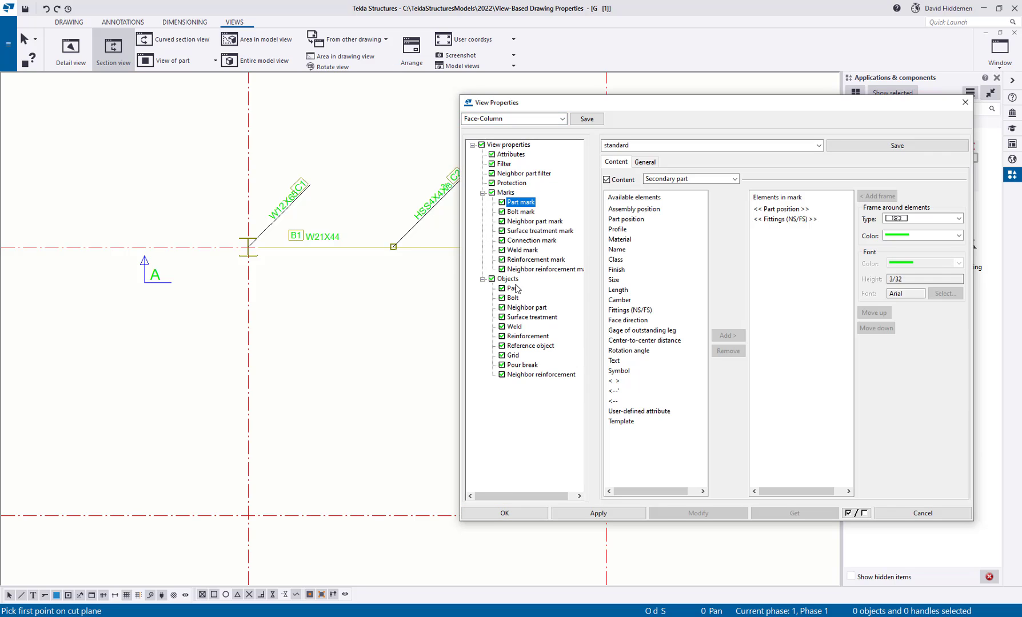
click(513, 288)
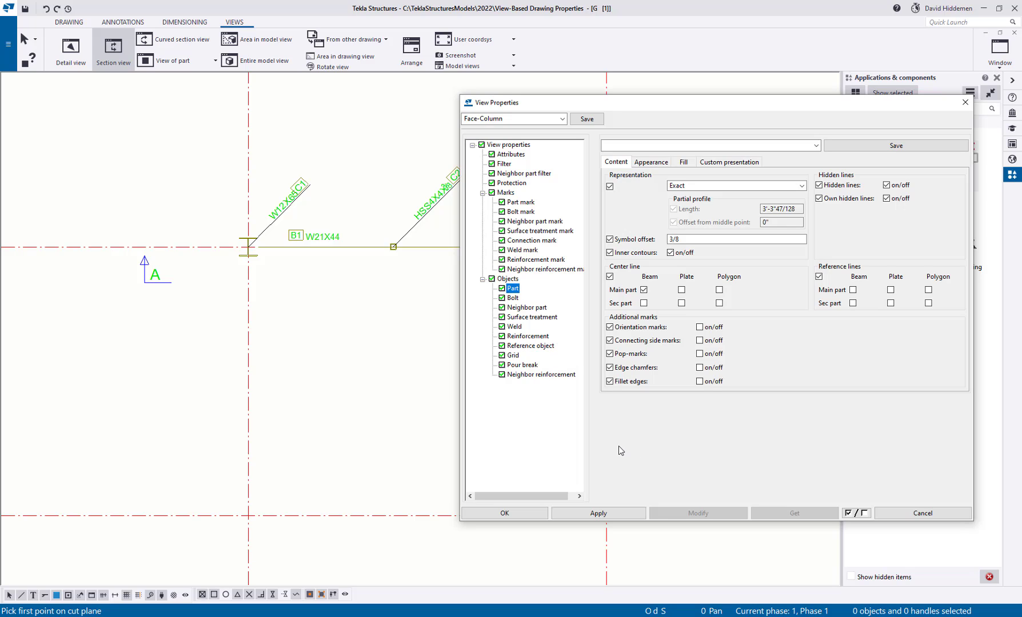
click(923, 513)
- Cancel the section view command and zoom out to show the whole sheet
scroll(442, 372, down, 3)
key(Escape)
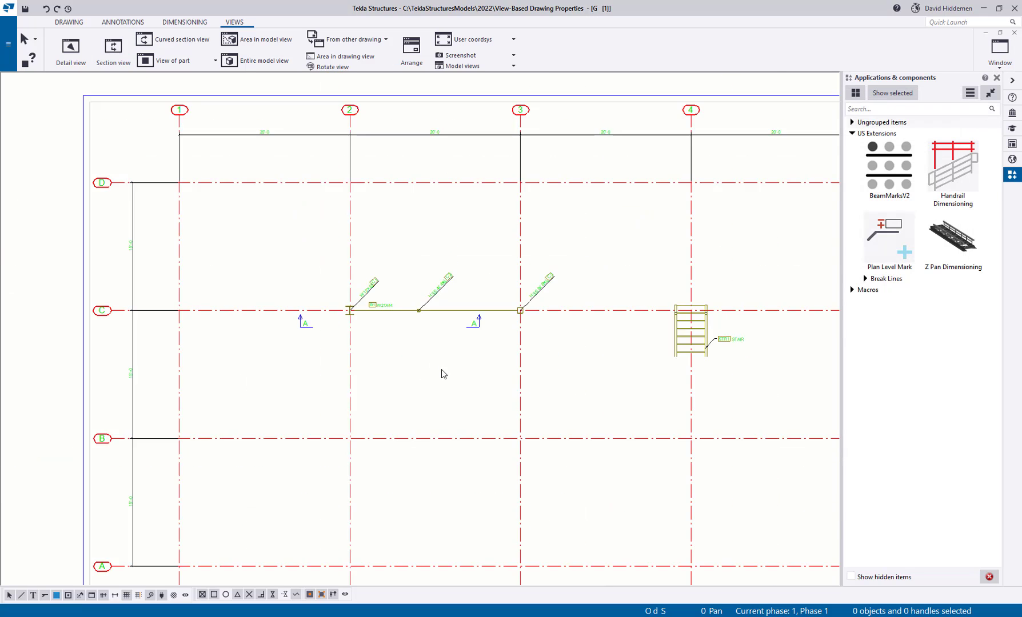
scroll(441, 373, down, 3)
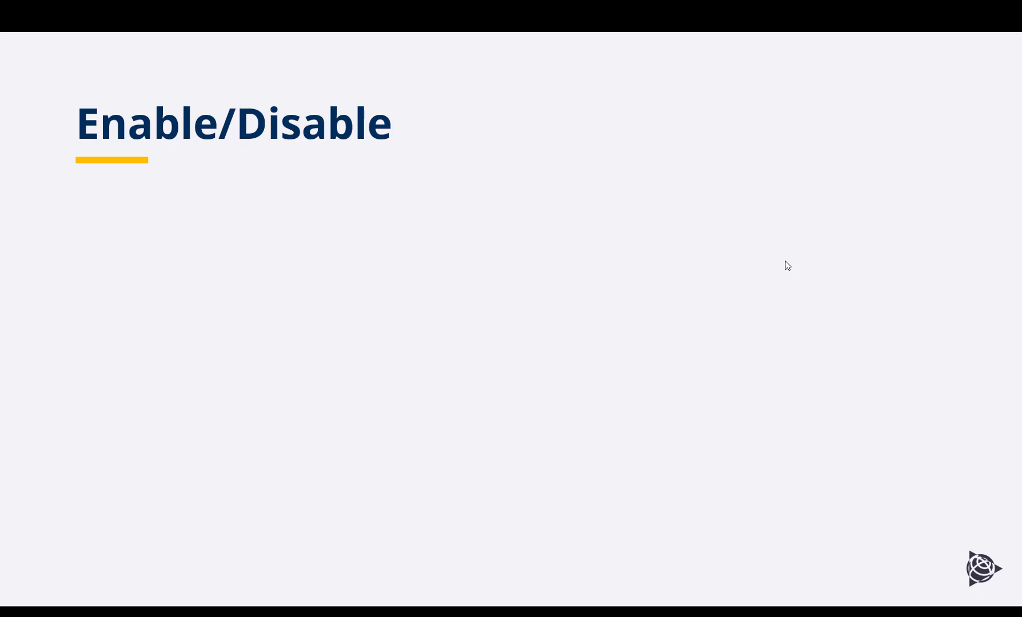
- Advance the slide to show the XS_USE_OLD_DRAWING_CREATION_SETTINGS line
click(791, 410)
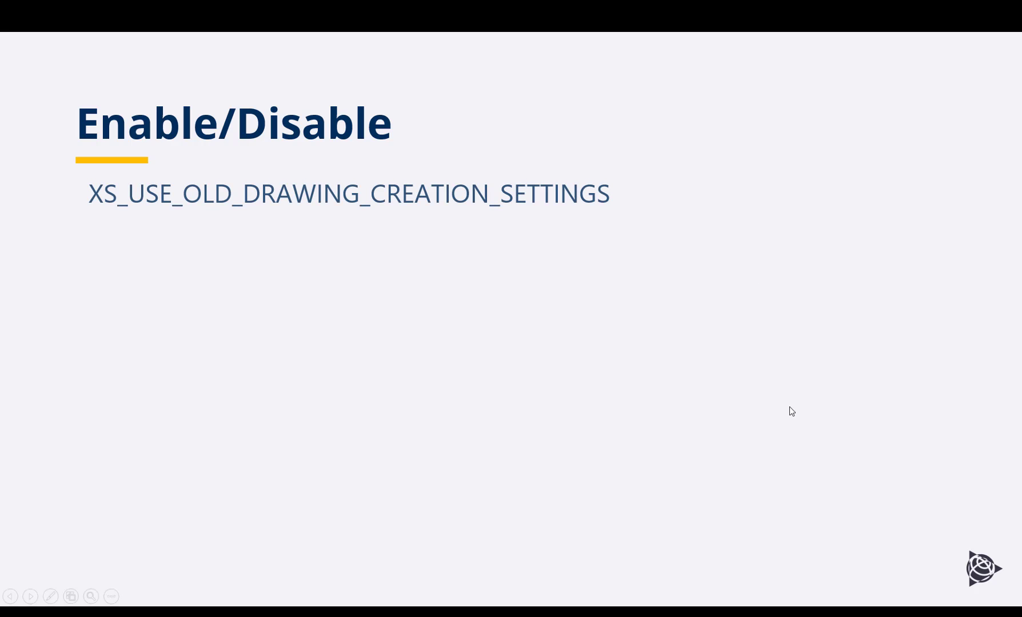